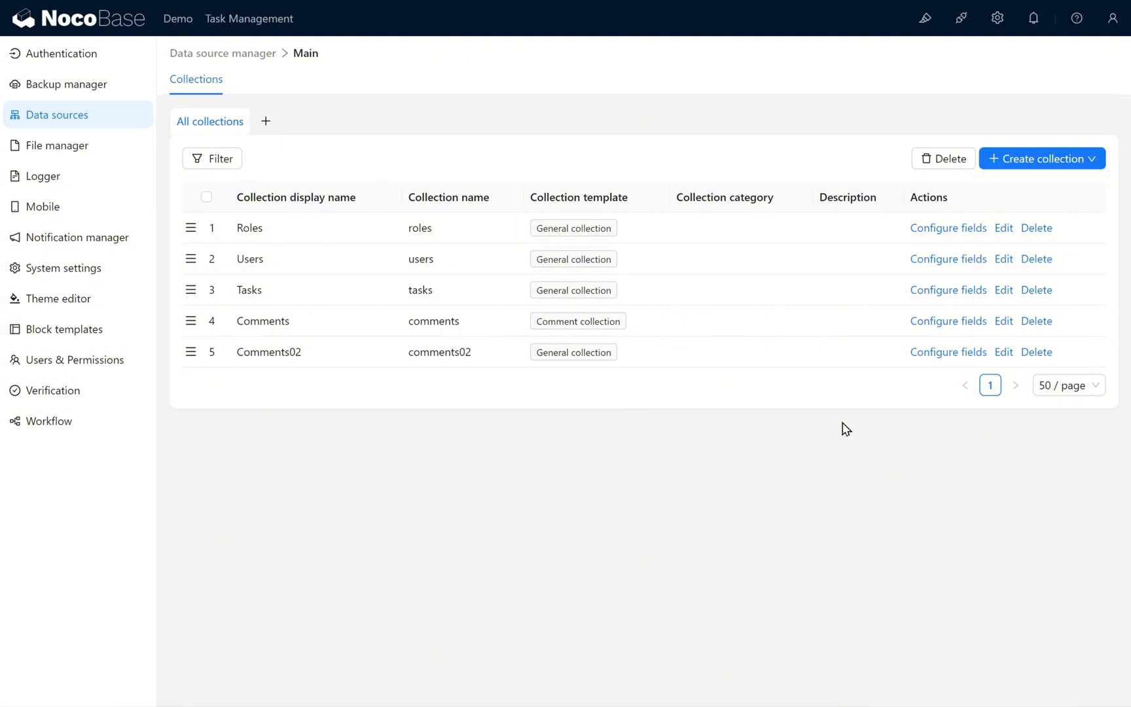
Create a tree collection with display name Documents and collection name documents.
mouse_move(1030, 159)
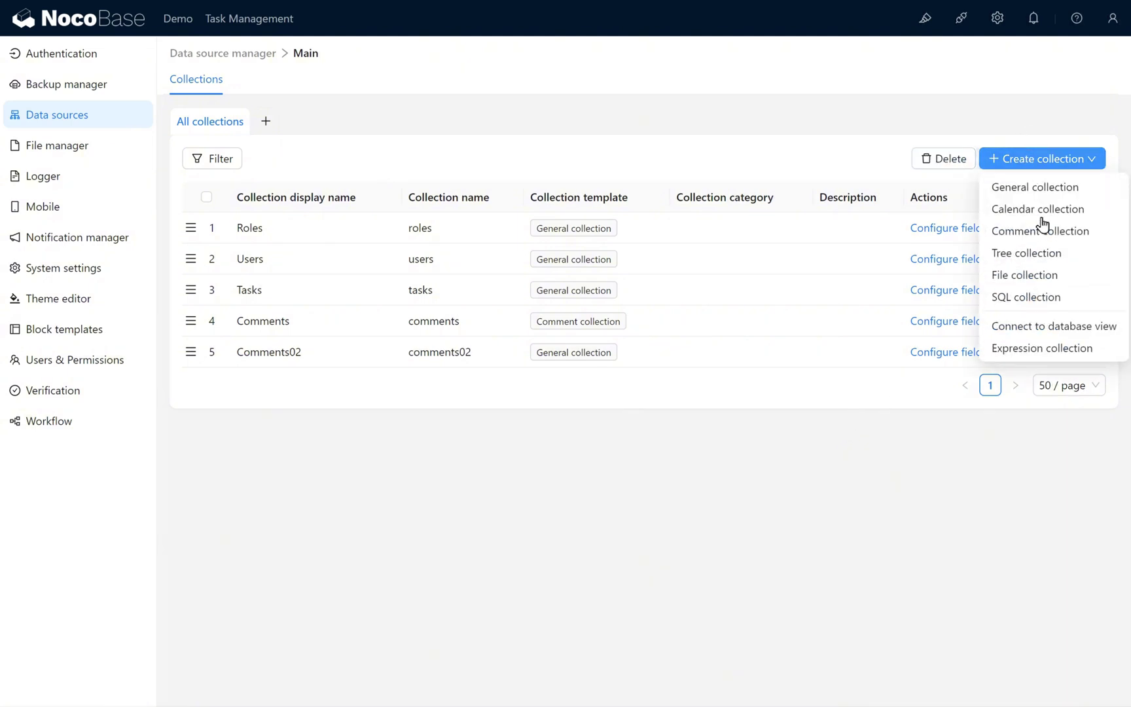
click(1040, 254)
click(754, 128)
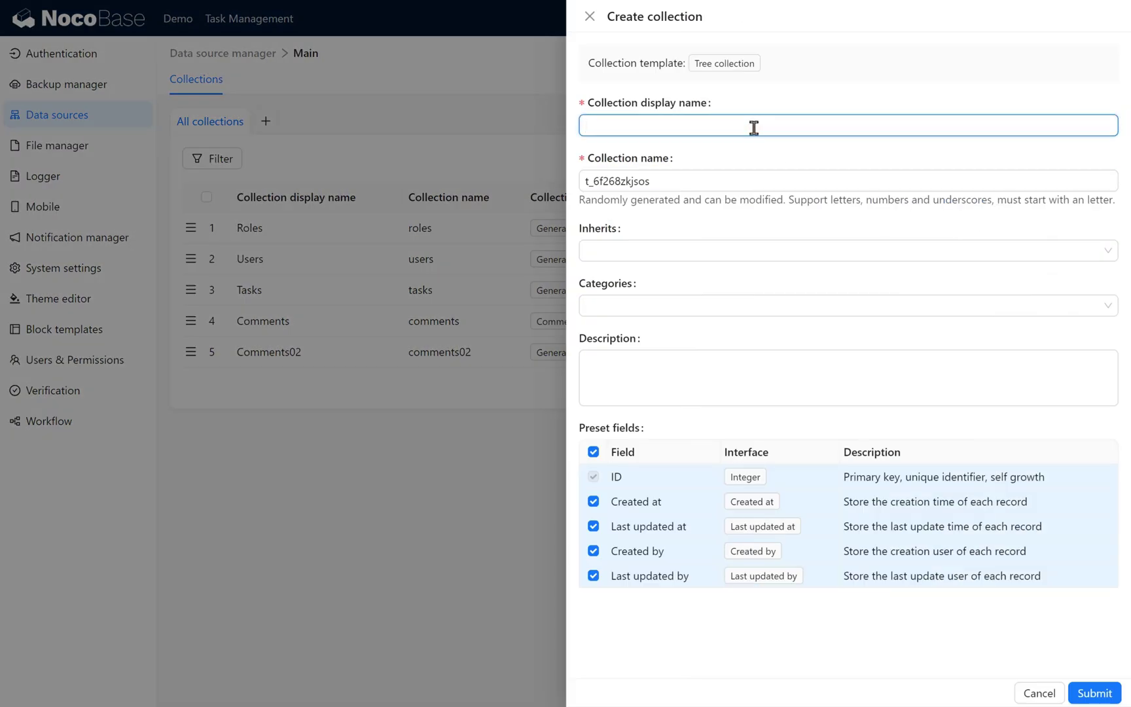
text(Documents)
double_click(793, 189)
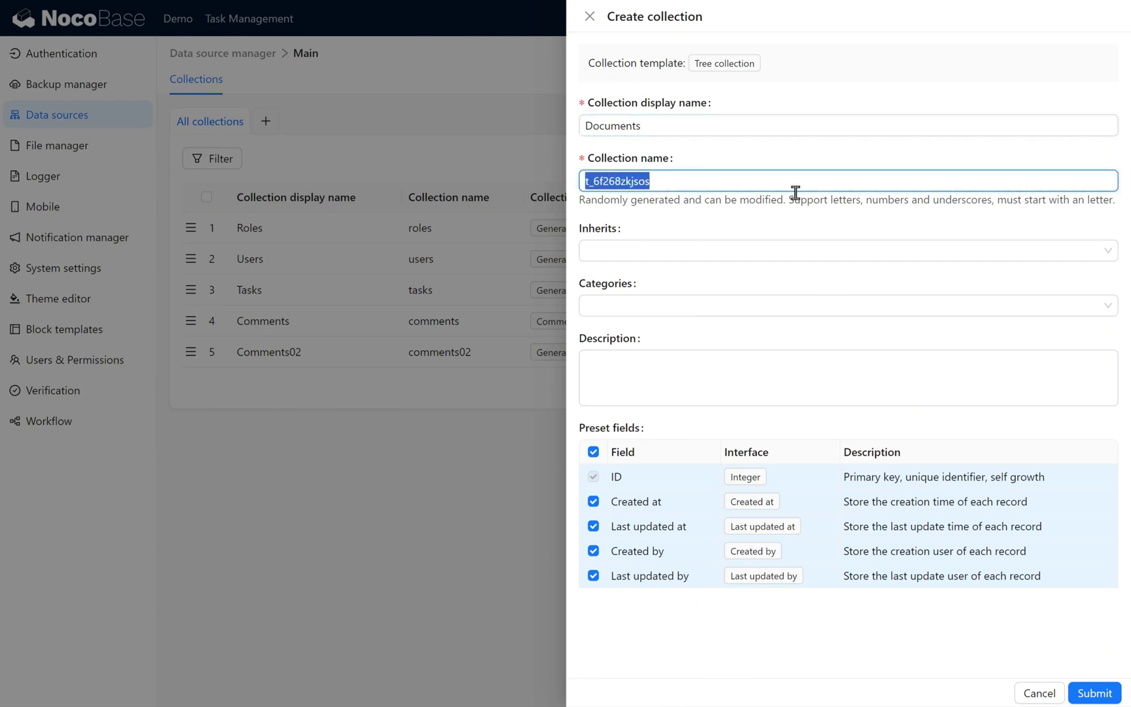
text(documents)
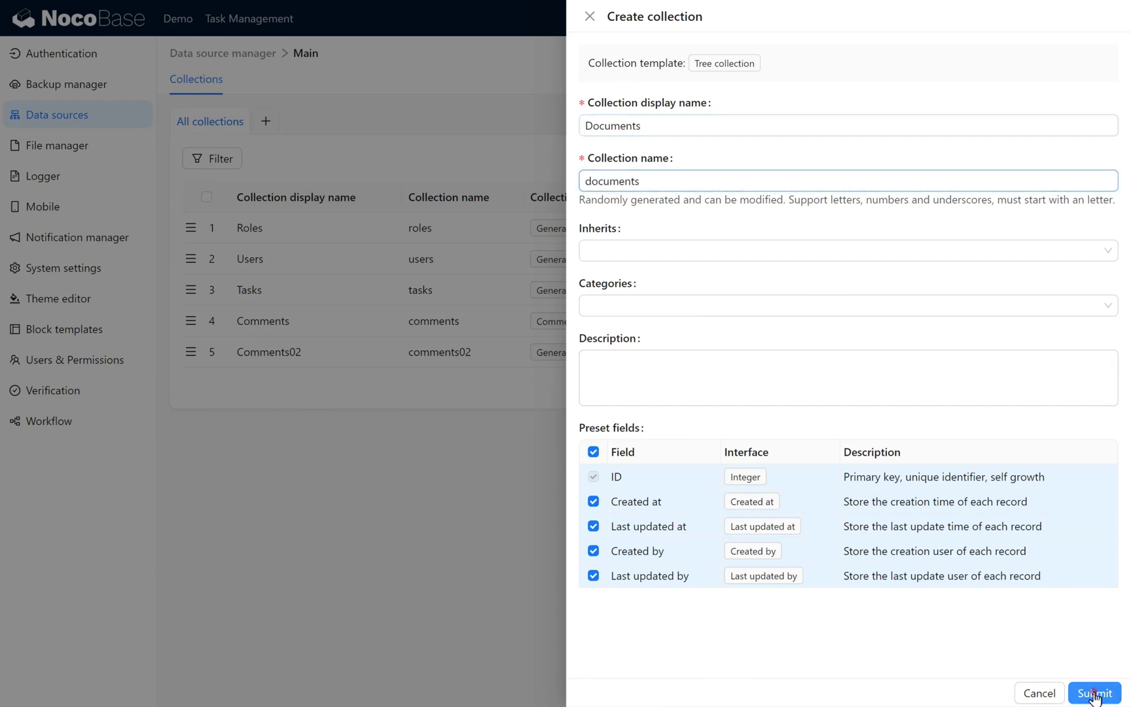
click(1091, 692)
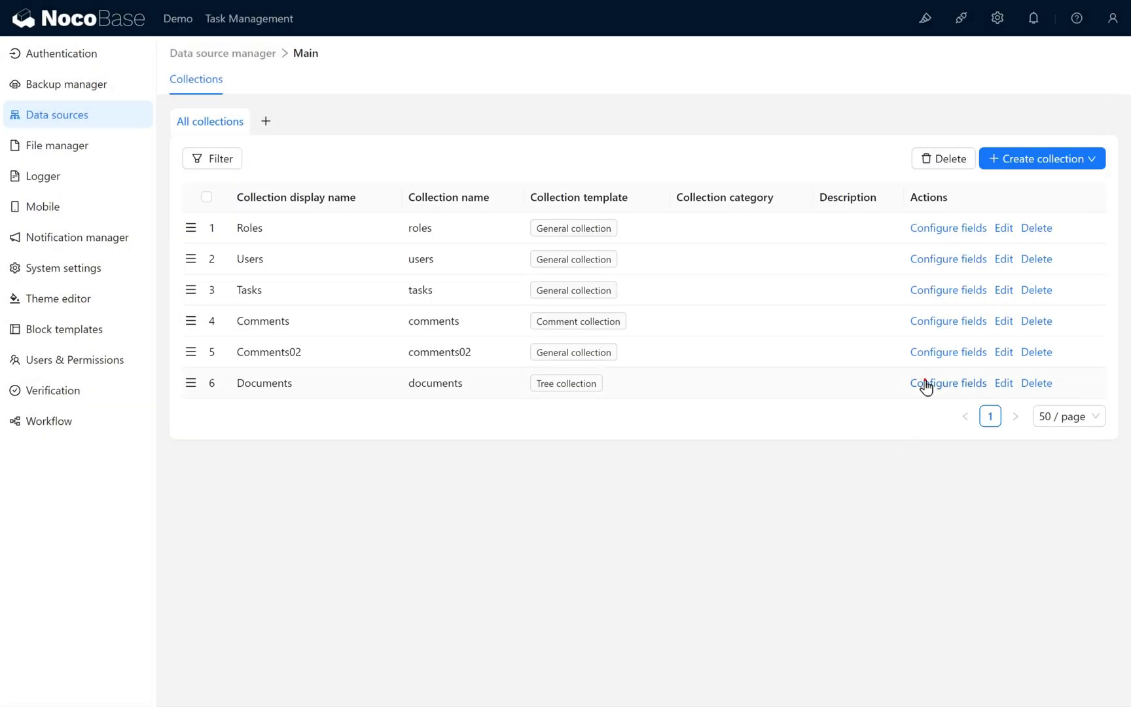
Examine the Parent and Children association fields in the Documents collection's field configuration, and close it.
click(926, 384)
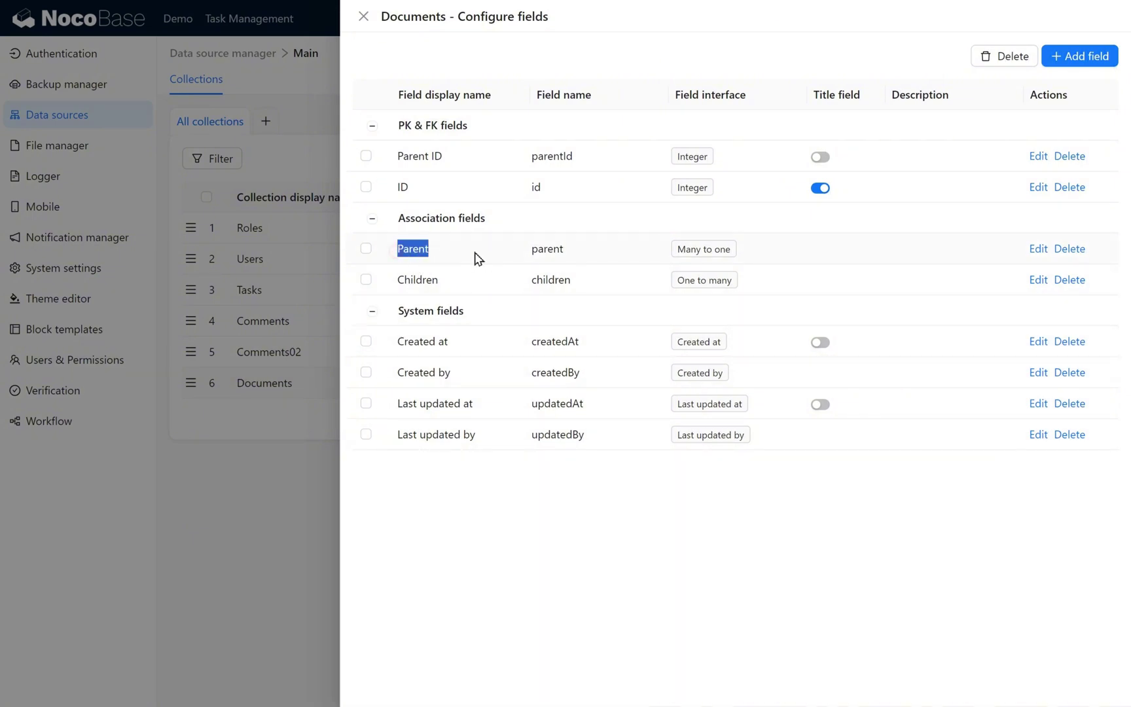
drag(476, 252, 621, 251)
click(458, 275)
drag(389, 280, 475, 281)
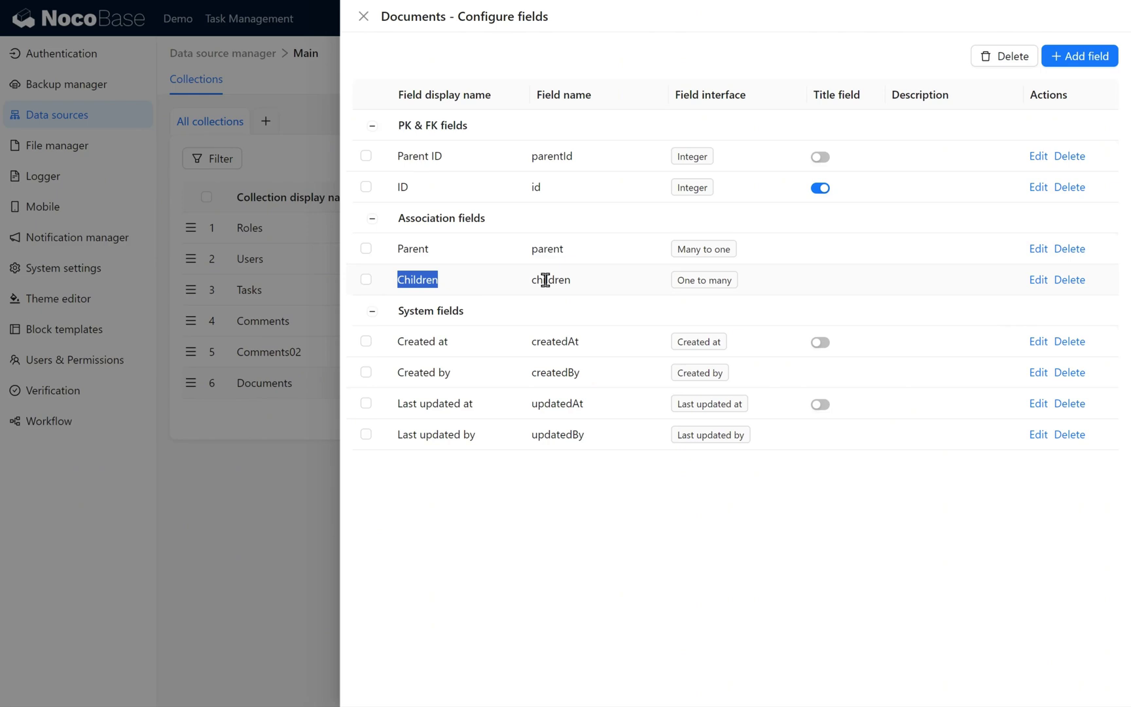
click(453, 271)
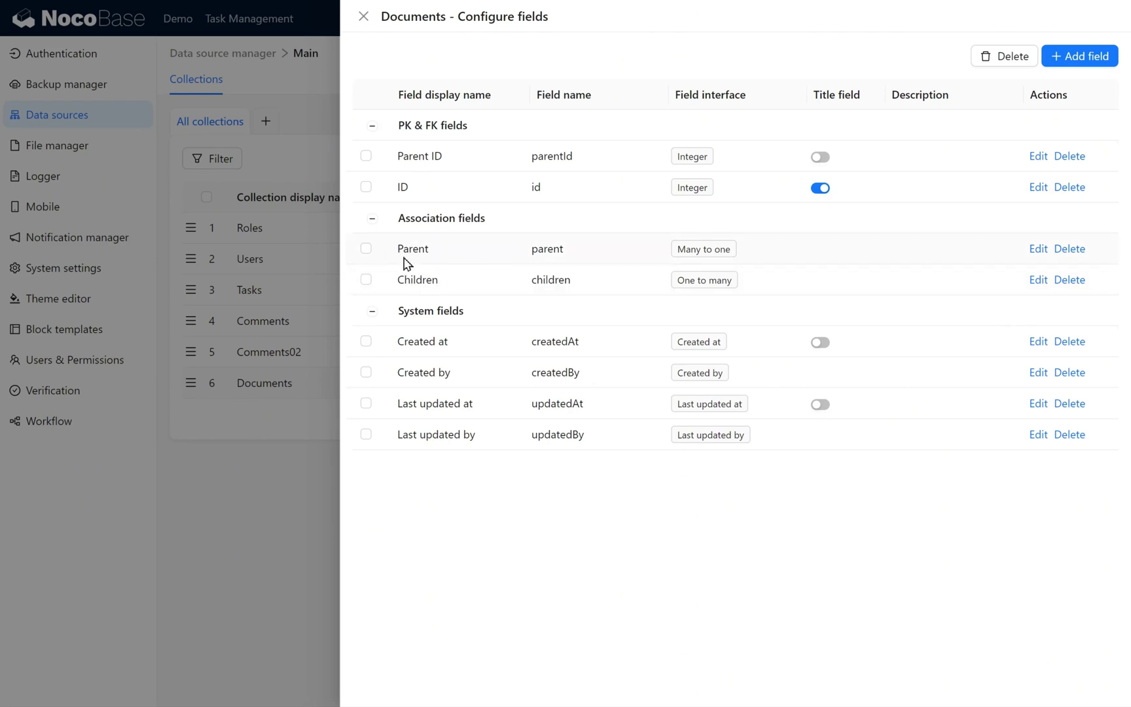
click(275, 135)
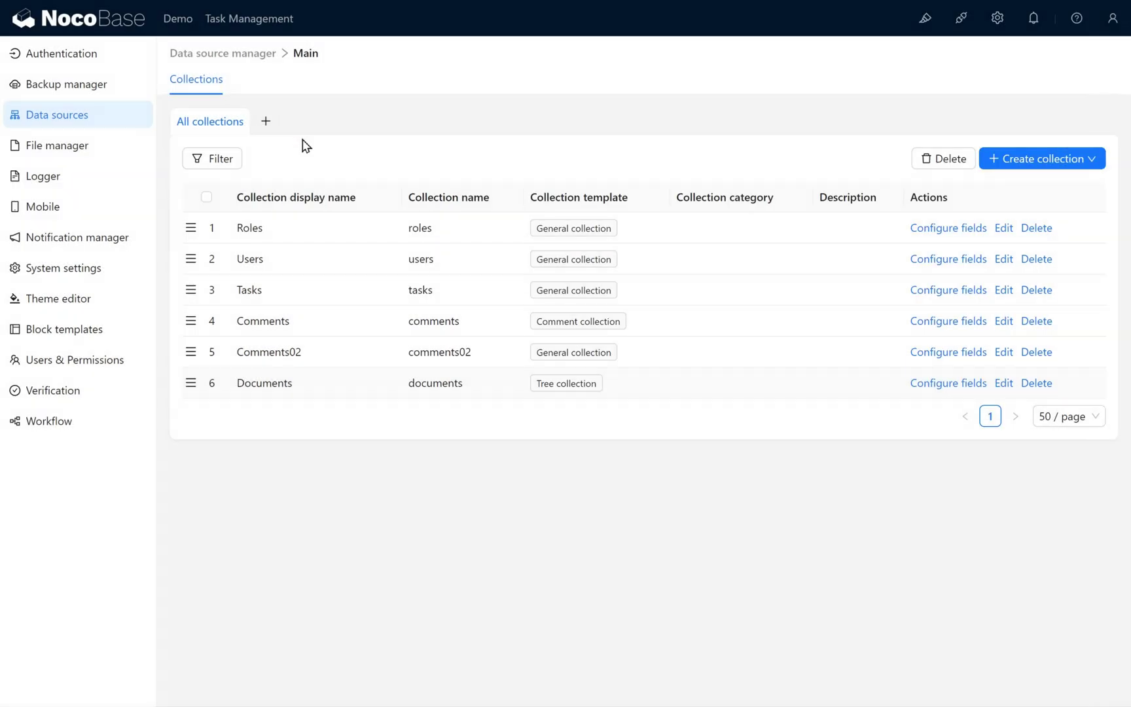
Enable interface editing and add a top-level page titled Document Management with the overlapping-pages icon.
click(926, 29)
mouse_move(396, 27)
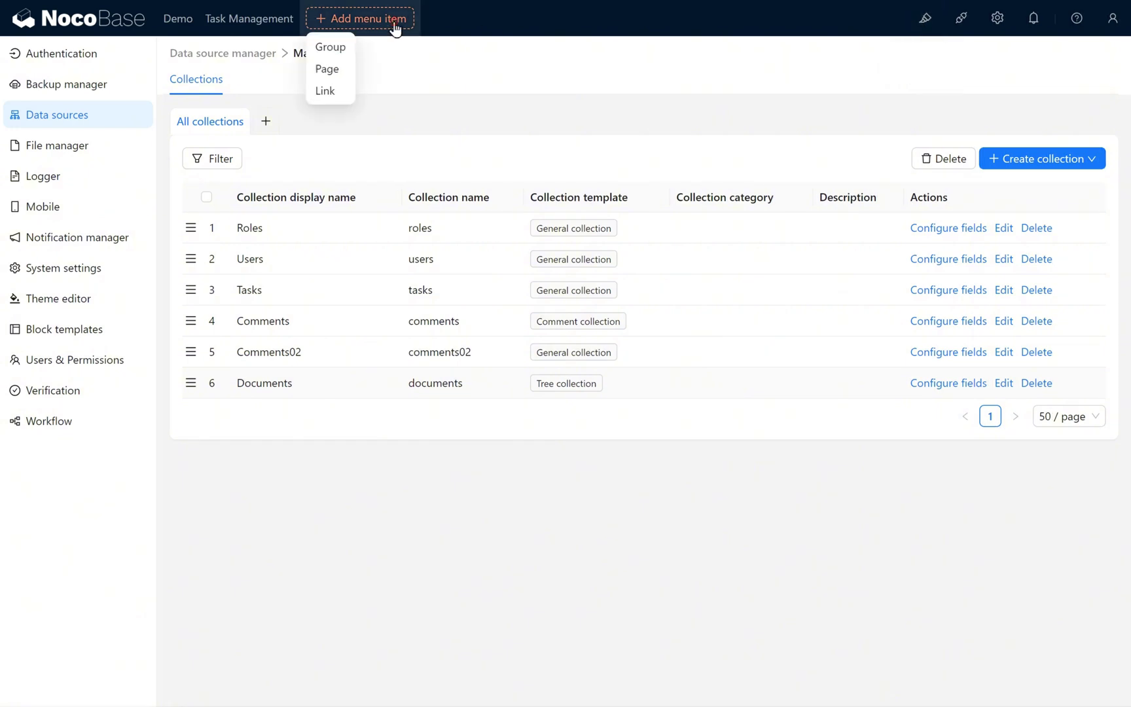
click(327, 70)
click(425, 143)
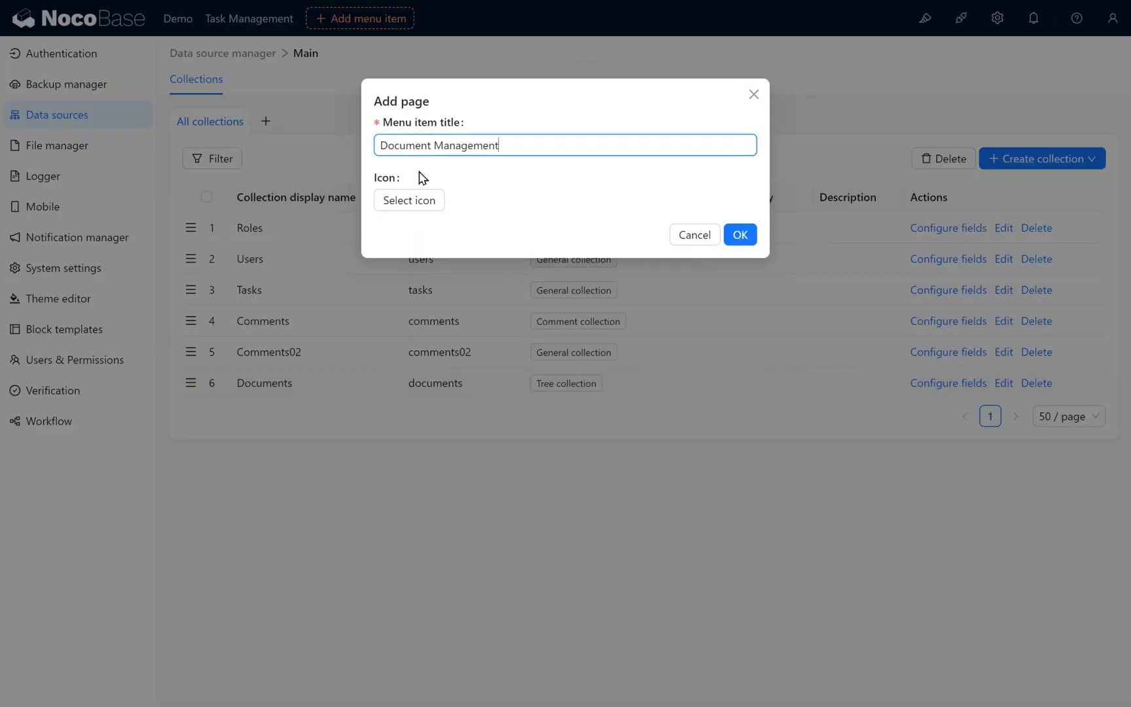
click(424, 202)
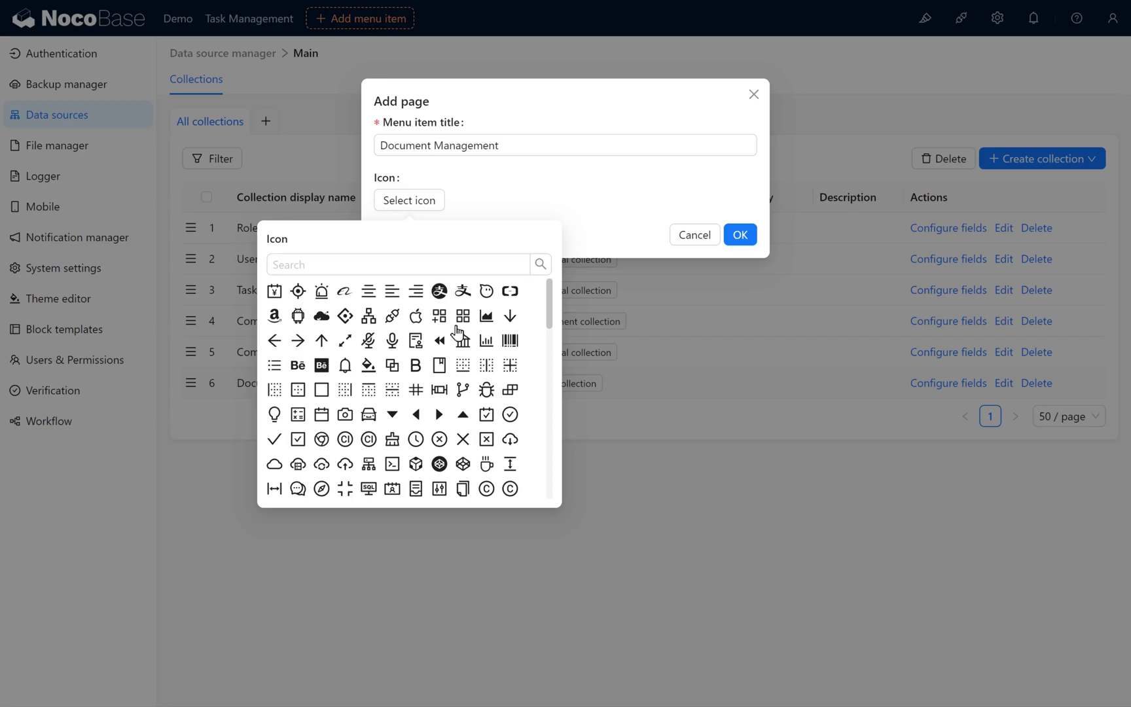
scroll(458, 334, down, 1)
click(463, 410)
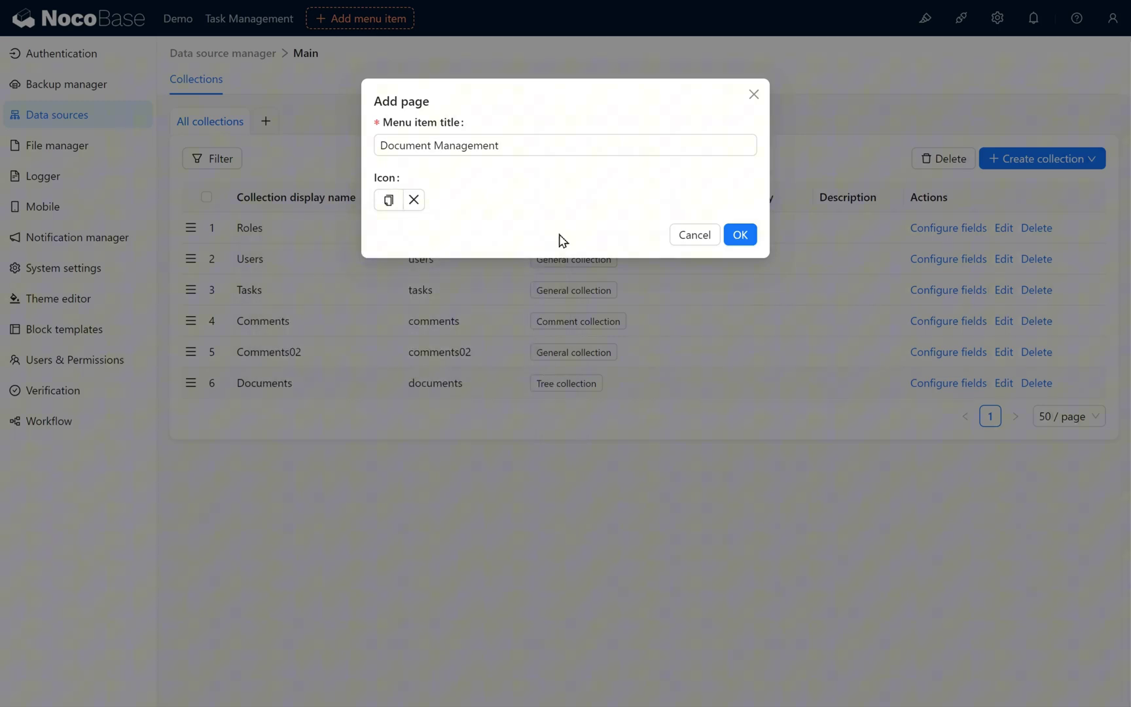
click(745, 236)
Assign the bulleted-list icon to the Task Management menu item.
mouse_move(295, 14)
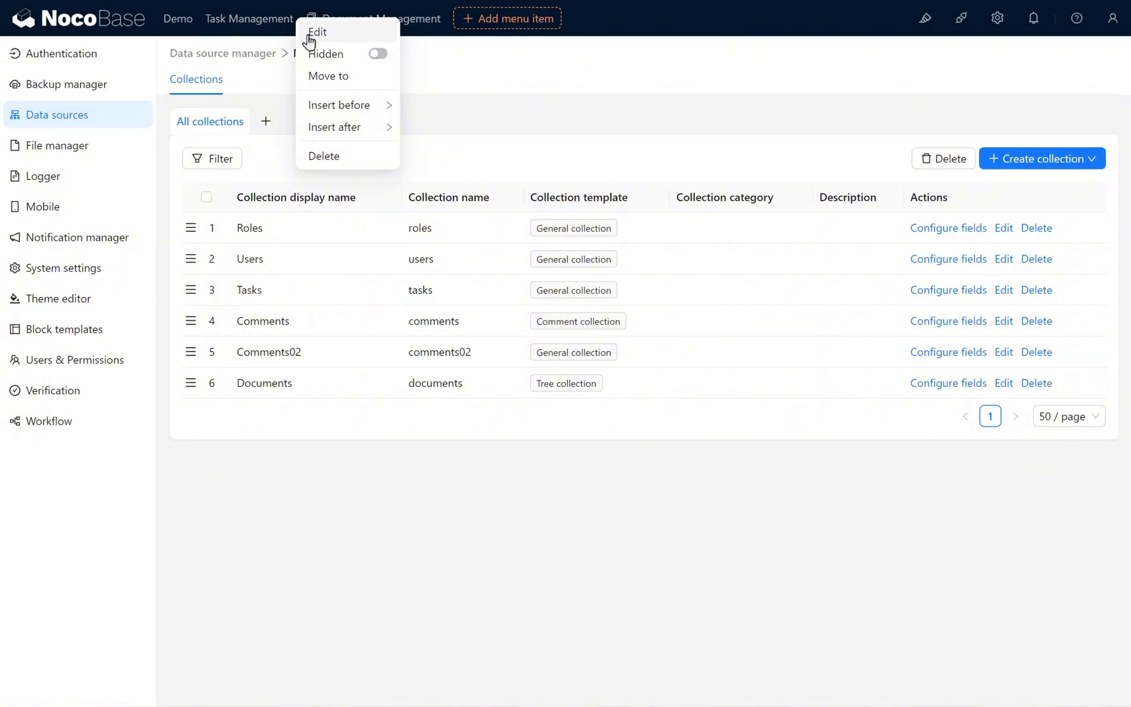
click(310, 34)
click(403, 202)
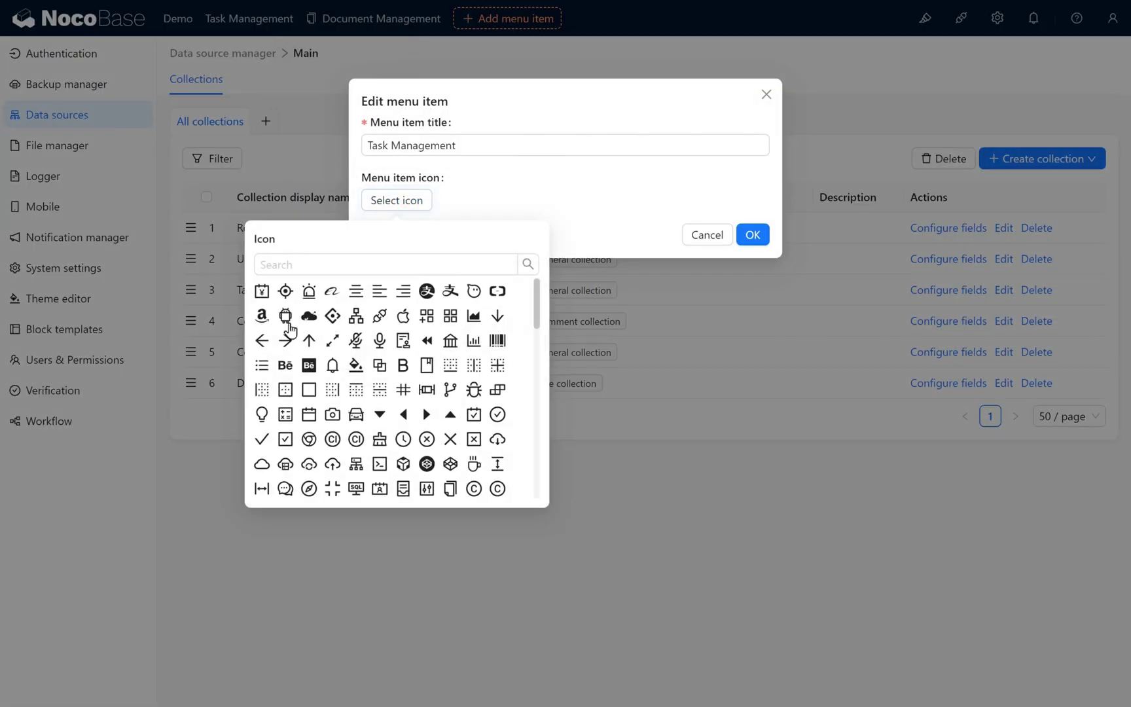
click(262, 364)
click(618, 197)
click(753, 234)
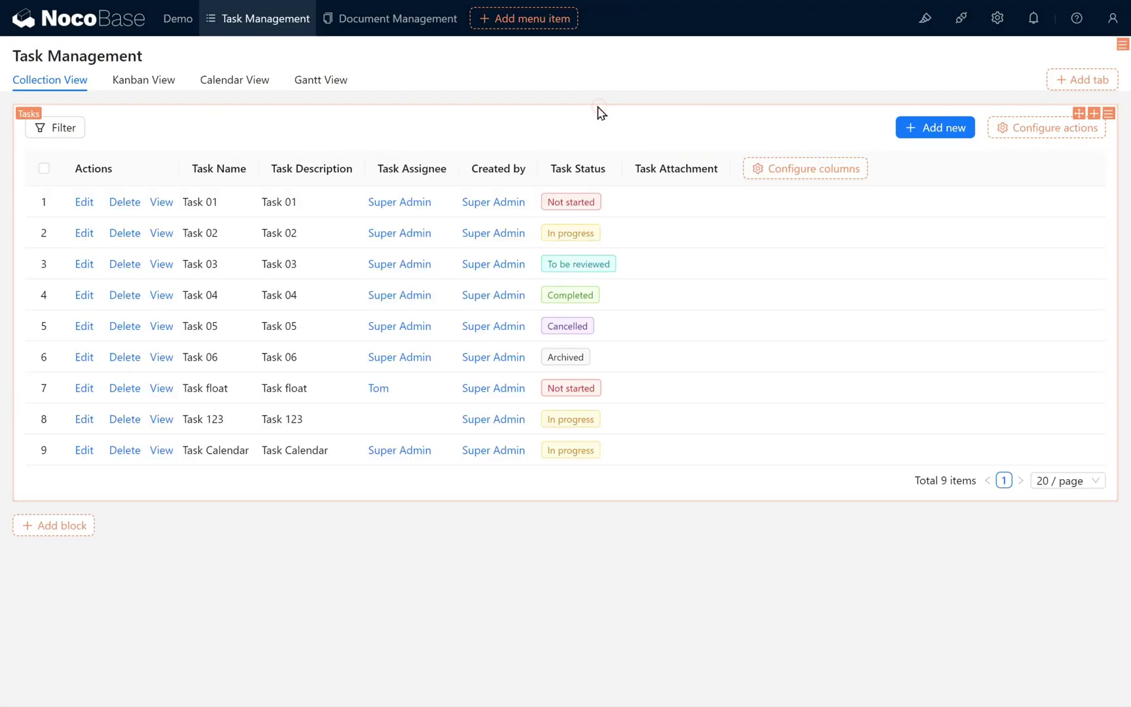
Add a Table block for the Documents collection to the Document Management page.
click(392, 19)
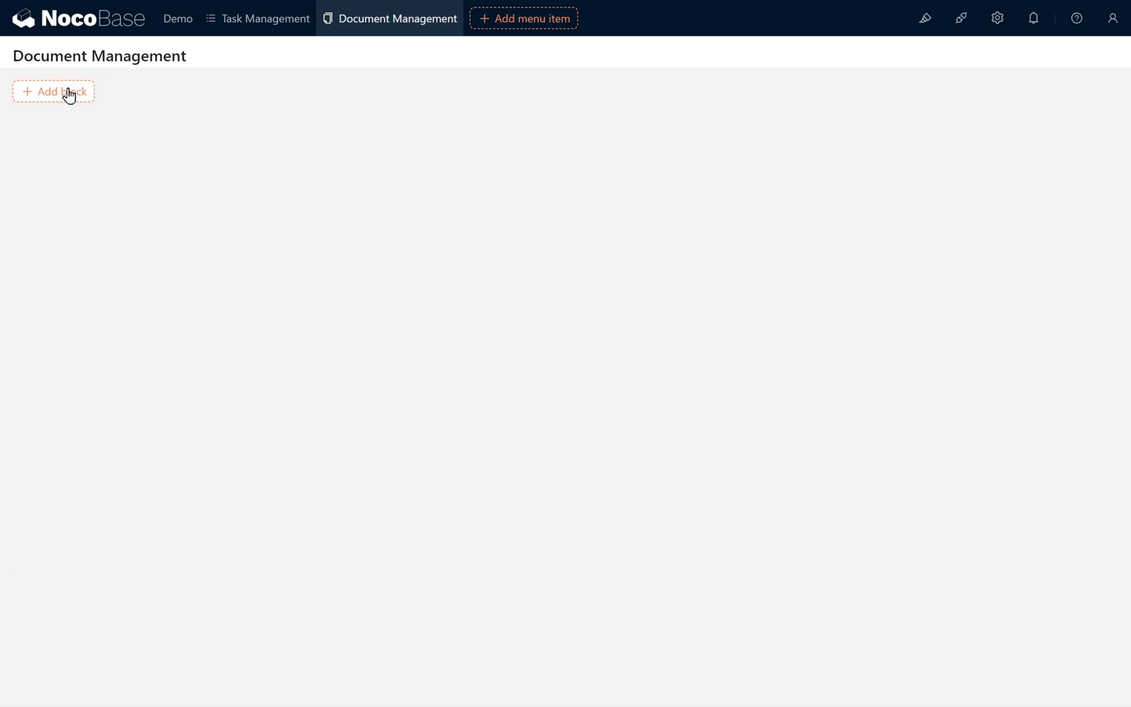
mouse_move(69, 95)
mouse_move(93, 147)
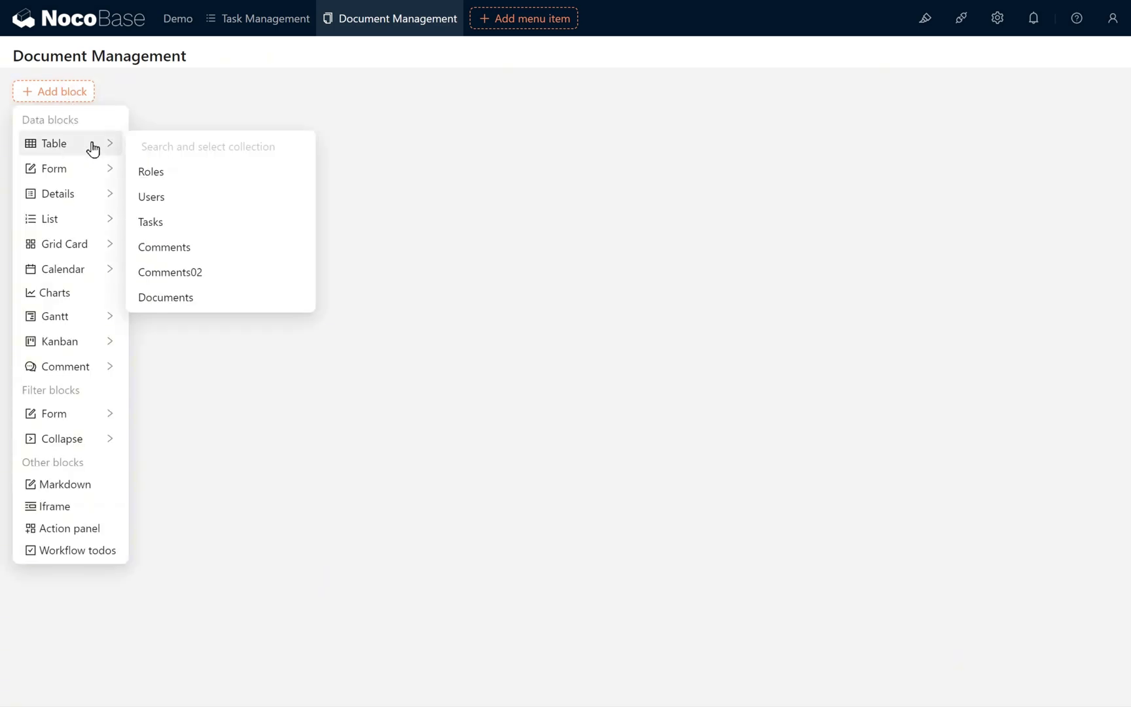
click(190, 298)
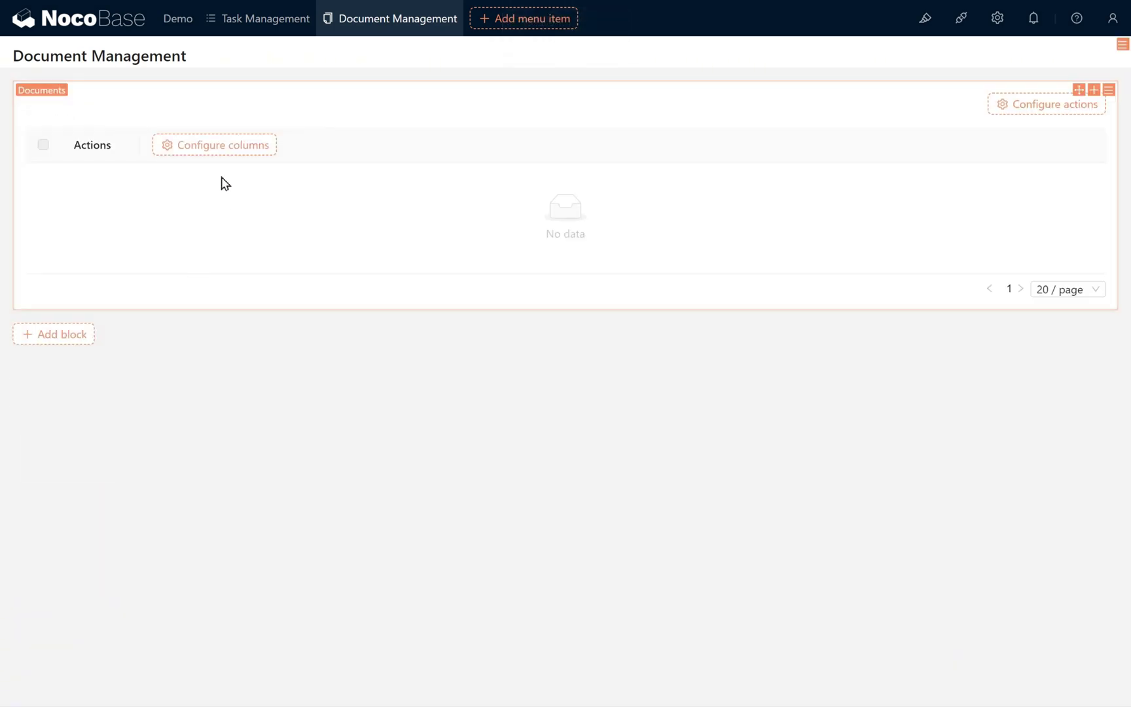
Enable the Filter and Add new actions on the Documents table block.
mouse_move(224, 158)
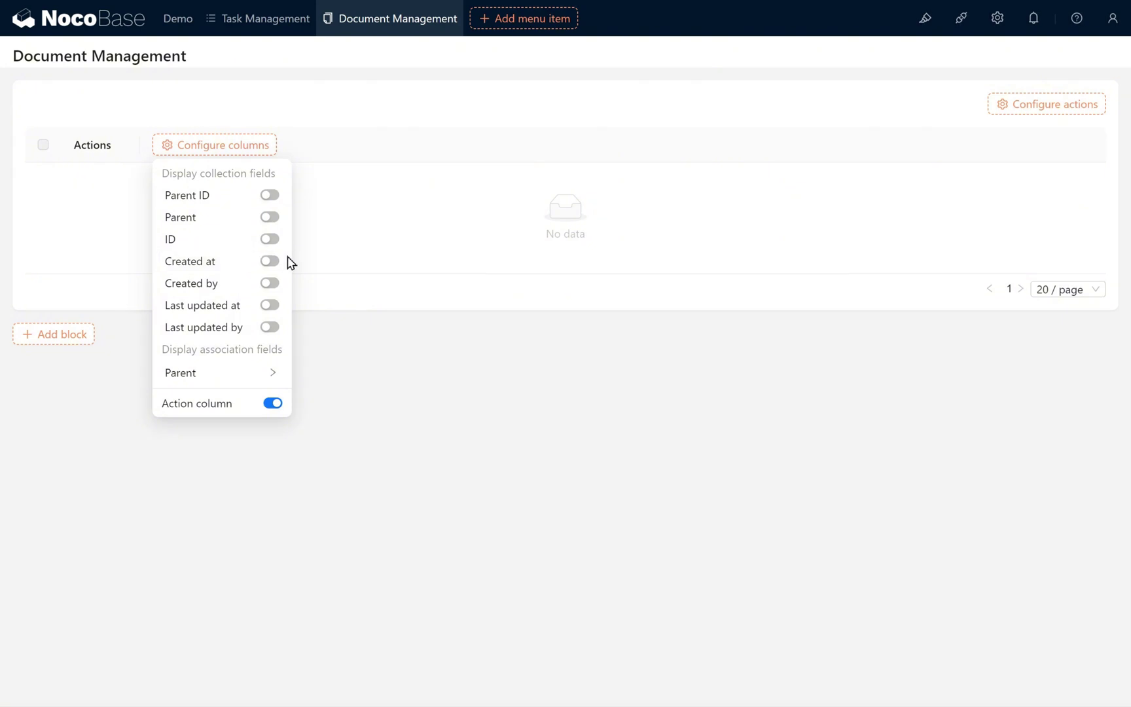
mouse_move(1015, 111)
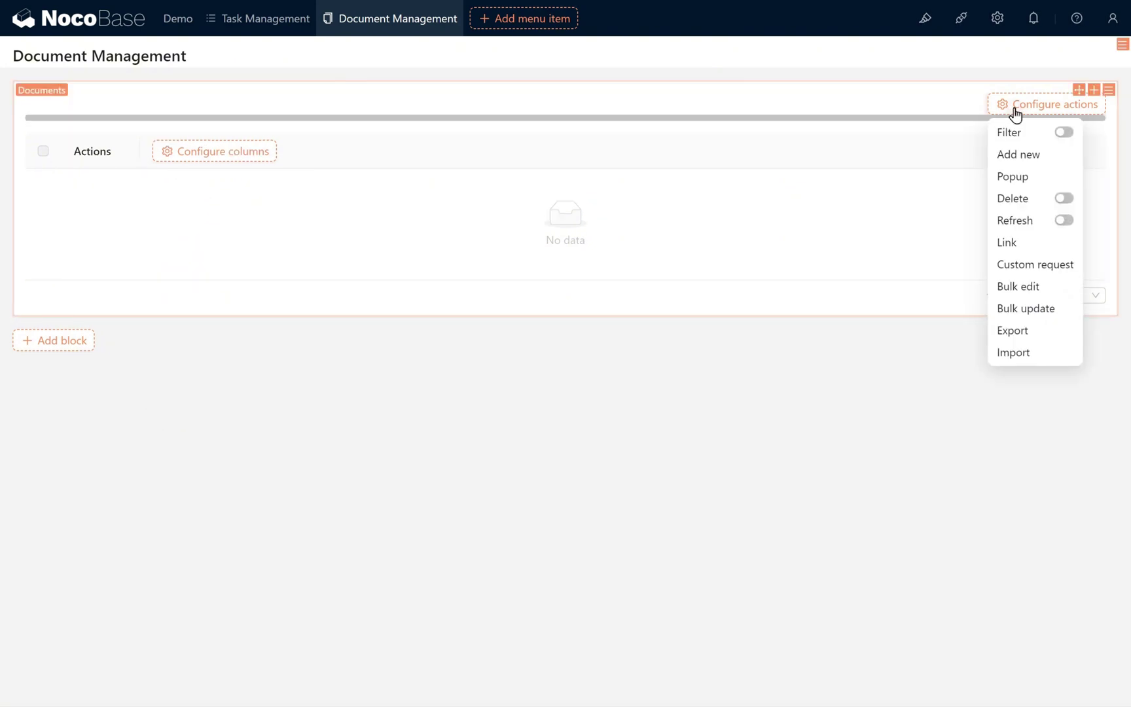
click(1044, 131)
click(1032, 156)
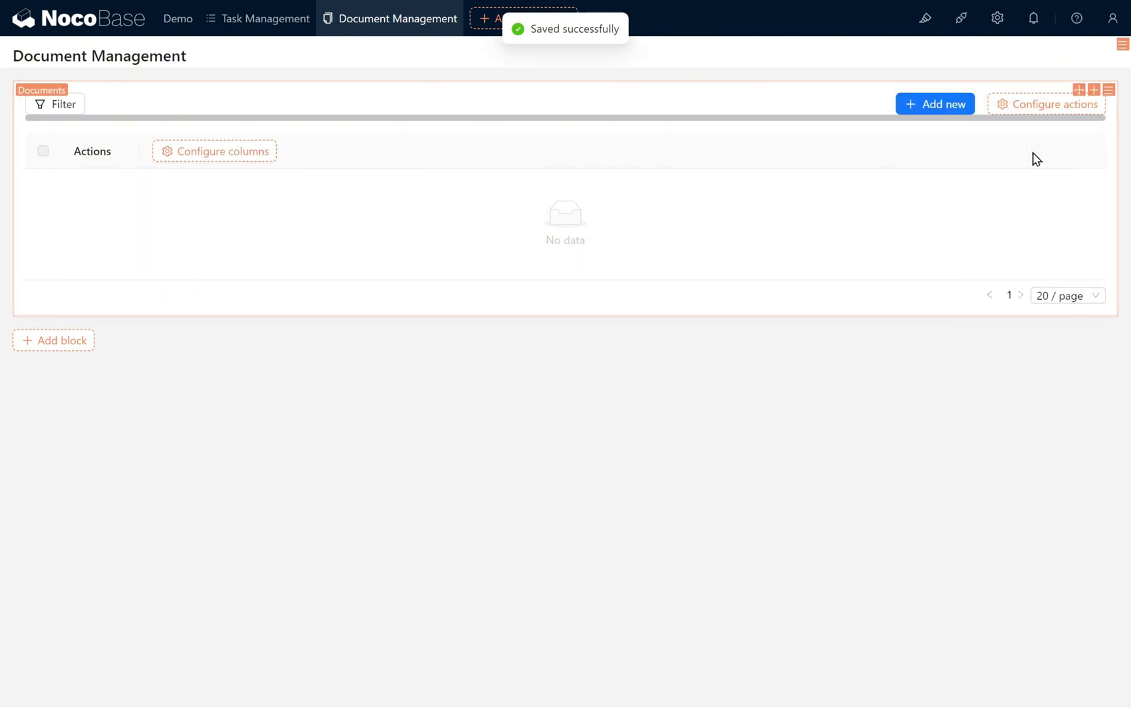
Add a single line text field to the main data source's Documents collection, with display name Title and field name title.
mouse_move(991, 29)
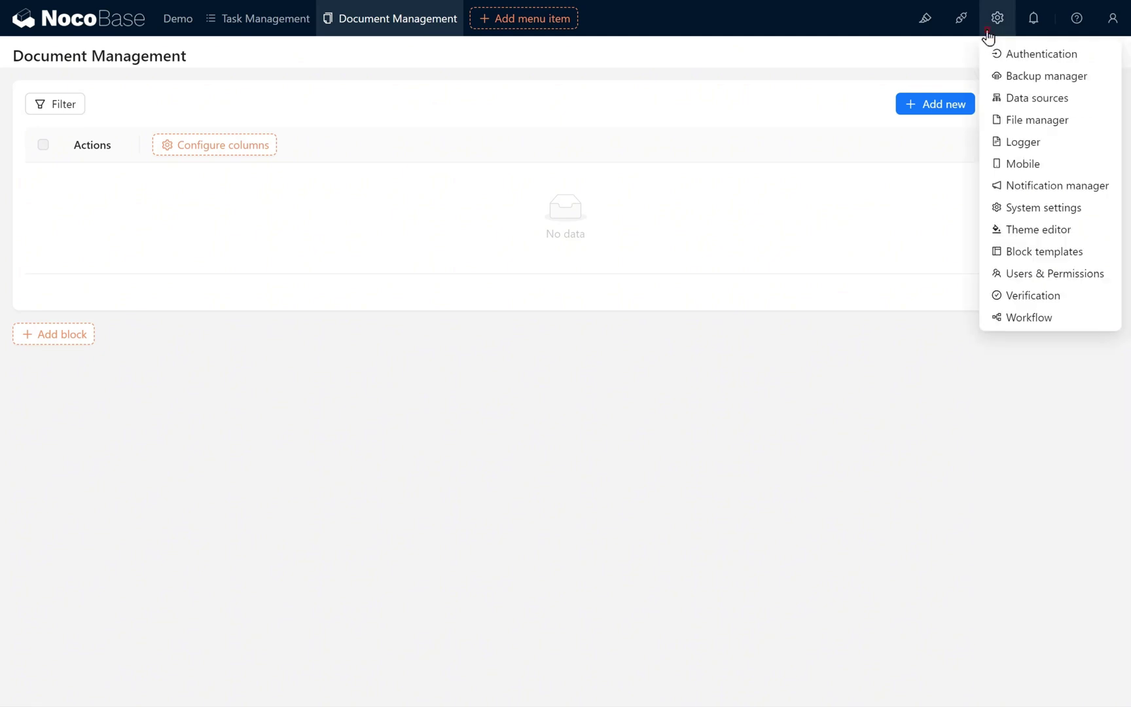
click(1017, 98)
click(1018, 181)
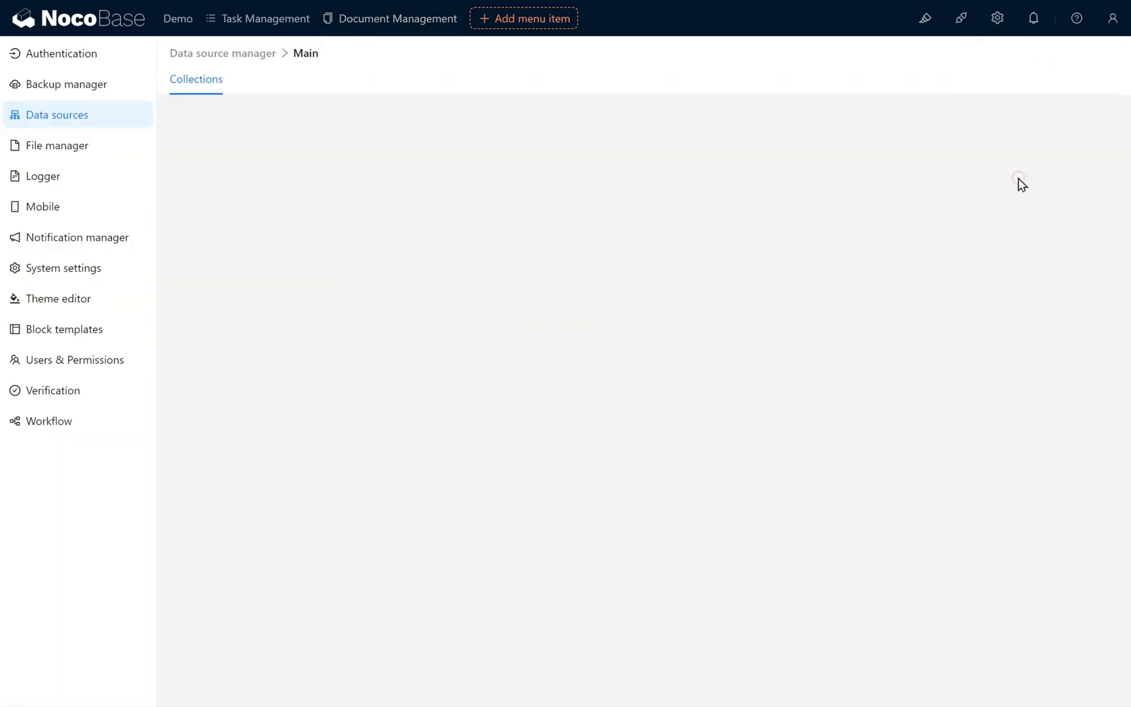
click(934, 386)
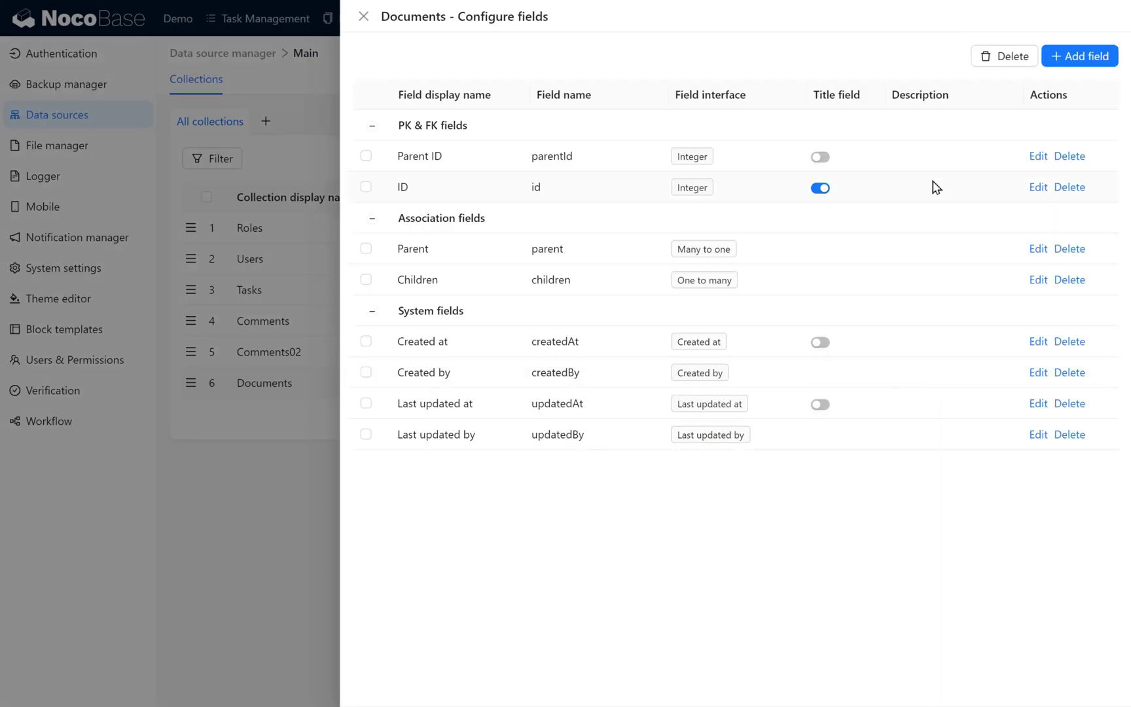
mouse_move(1104, 64)
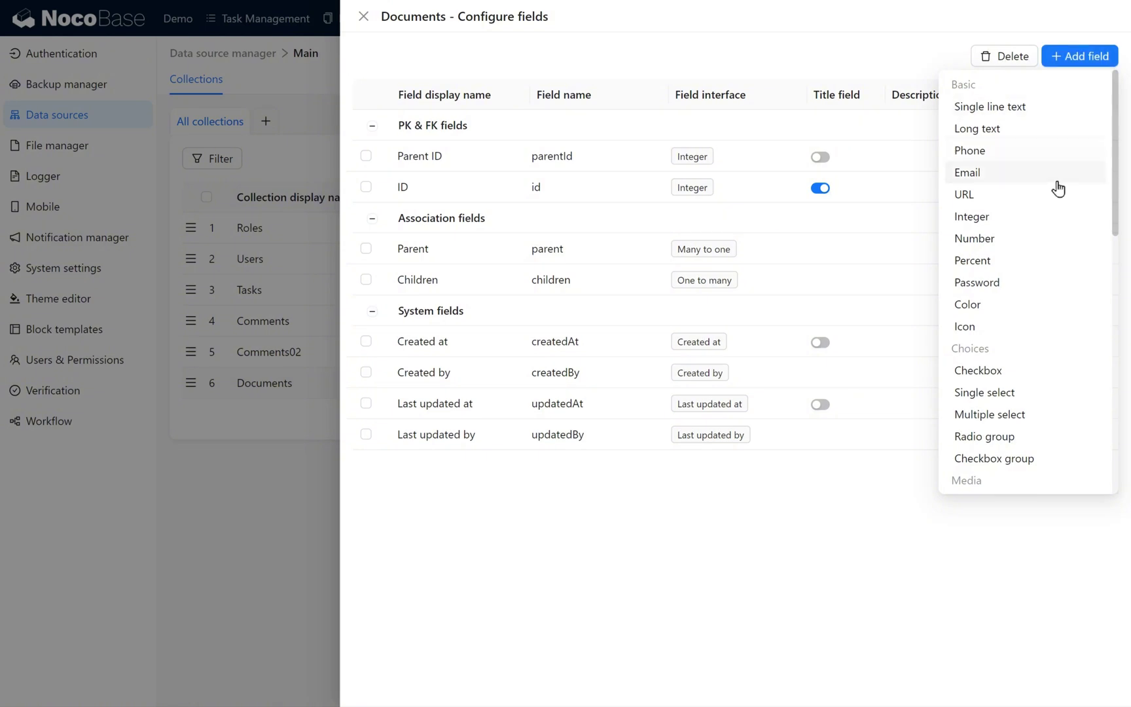
click(1037, 108)
click(747, 126)
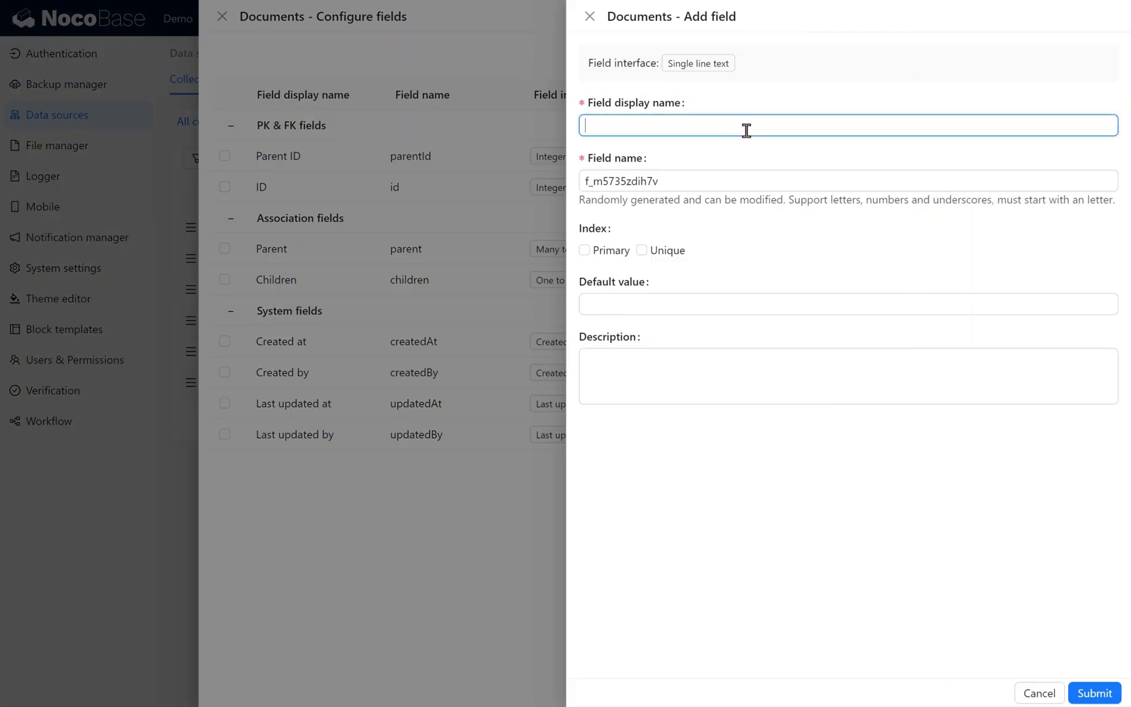
text(Title)
key(Tab)
text(title)
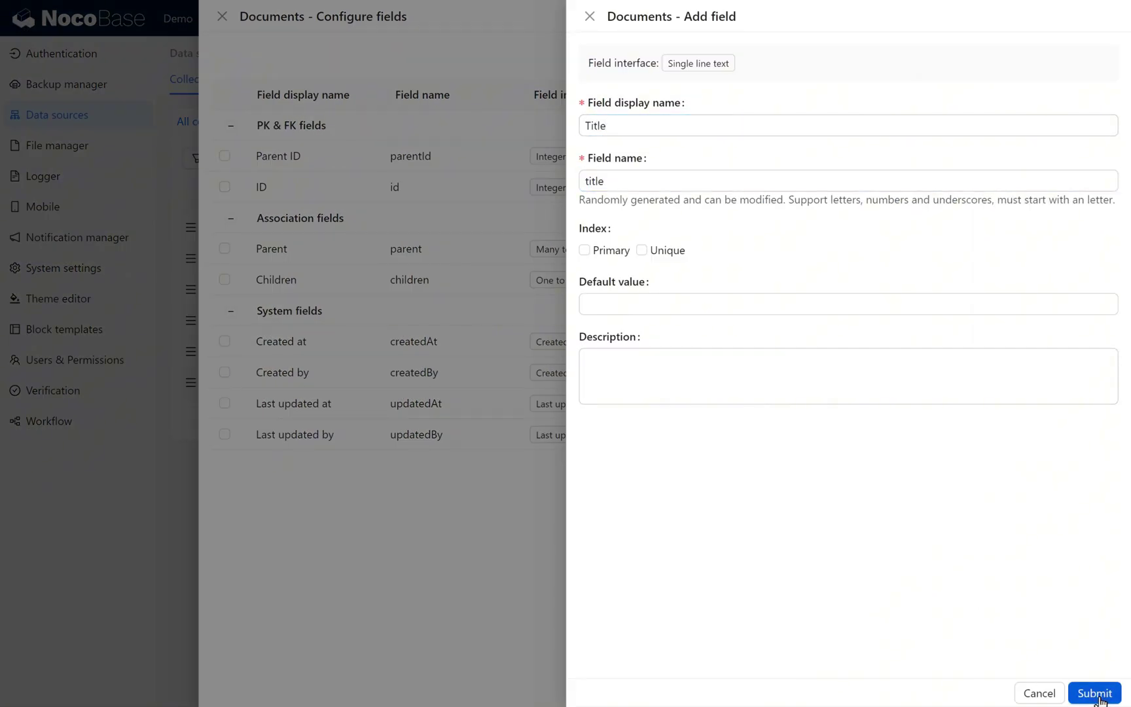
click(1094, 693)
Start a Markdown(Vditor) field in the Documents collection with display name Content and field name content.
mouse_move(1073, 53)
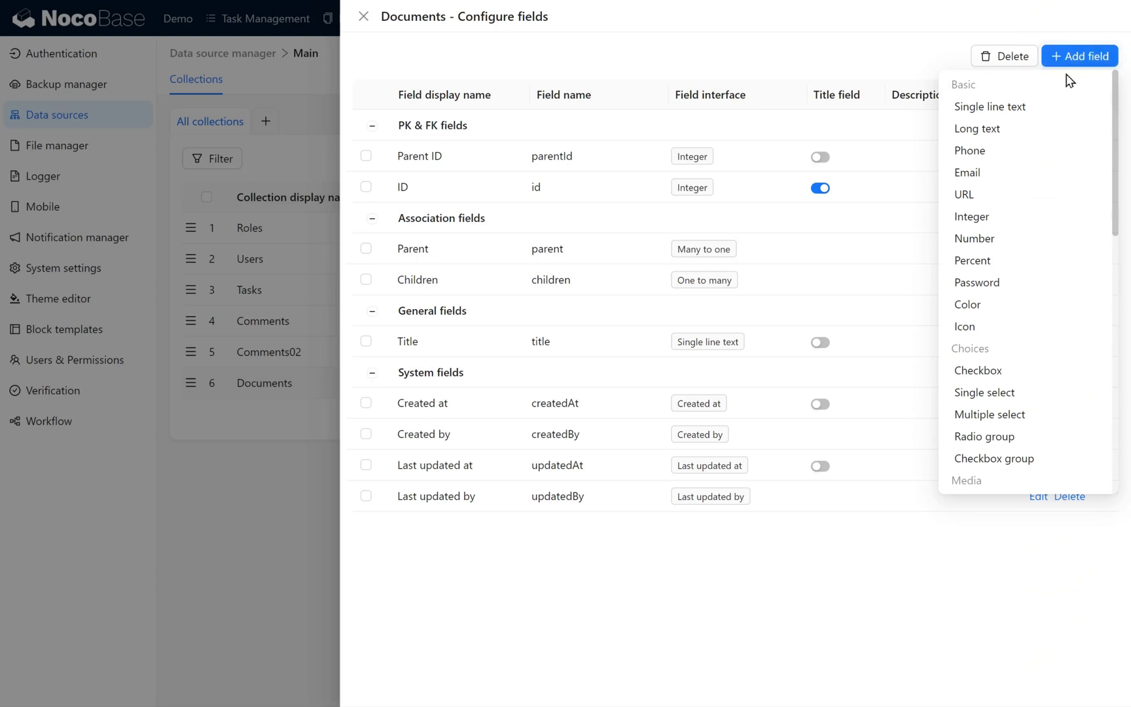
scroll(1042, 190, down, 4)
click(1033, 331)
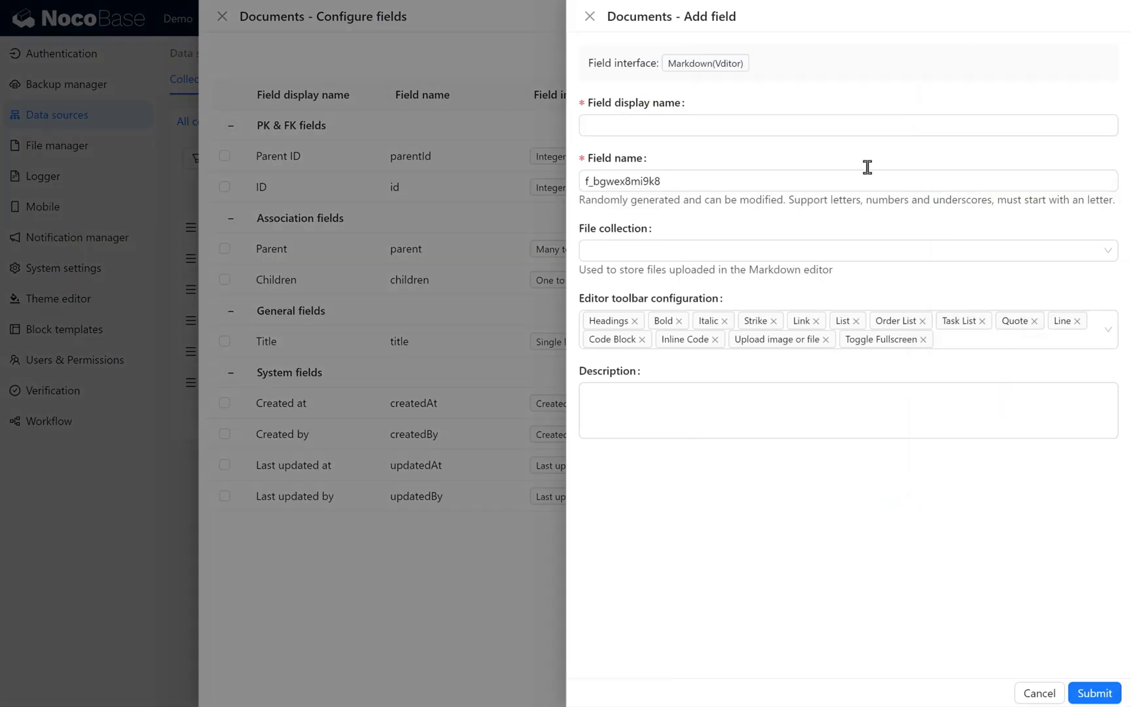
click(743, 120)
text(Conten)
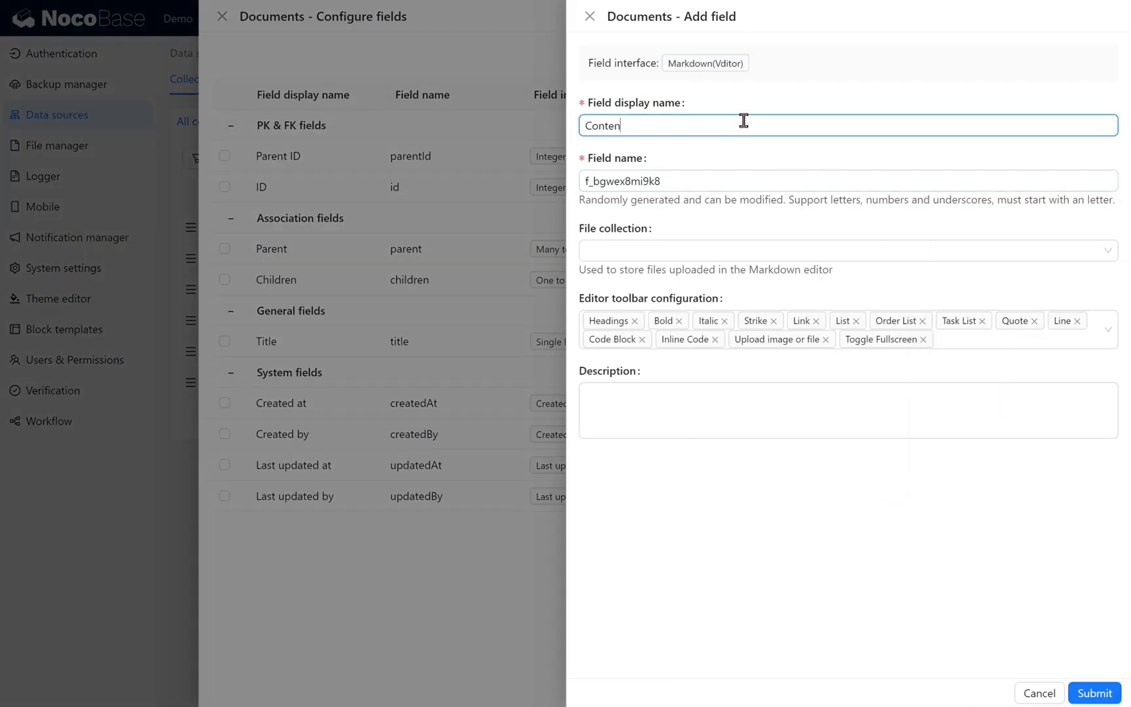
text(t)
key(Tab)
text(content)
Add Emoji, Outdent, Indent, Insert Line After, Insert Line Before, Undo and Redo to the Content field's editor toolbar.
click(986, 339)
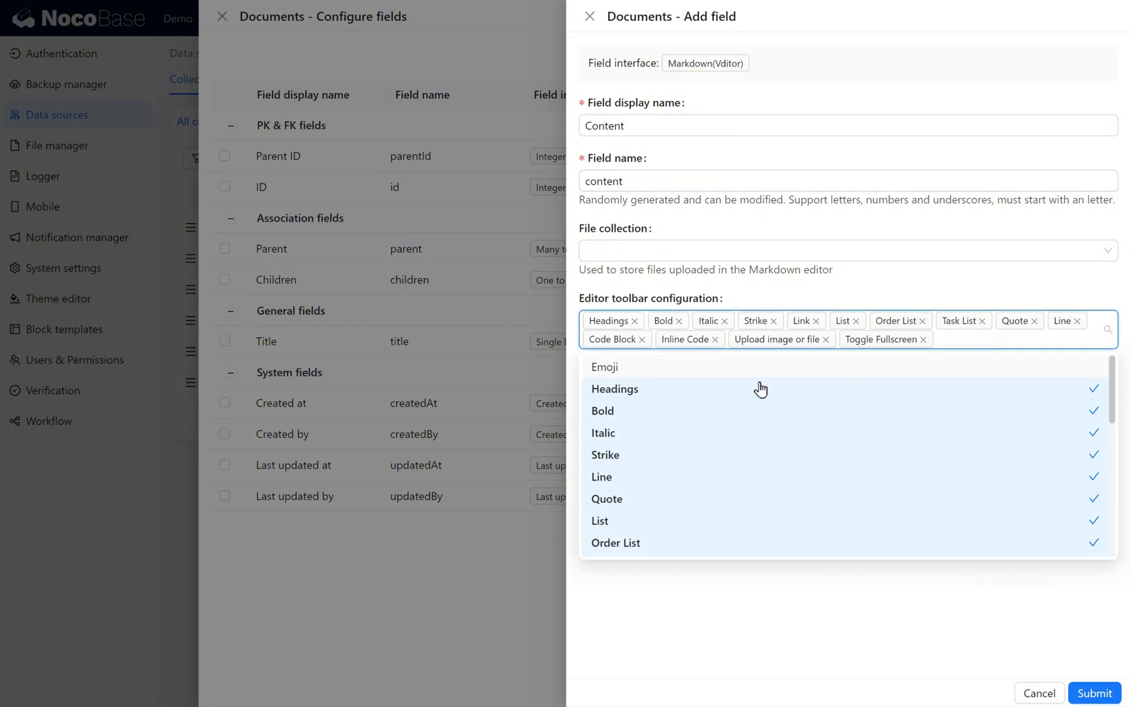
click(690, 368)
scroll(694, 477, down, 3)
click(694, 477)
click(691, 492)
scroll(672, 476, down, 2)
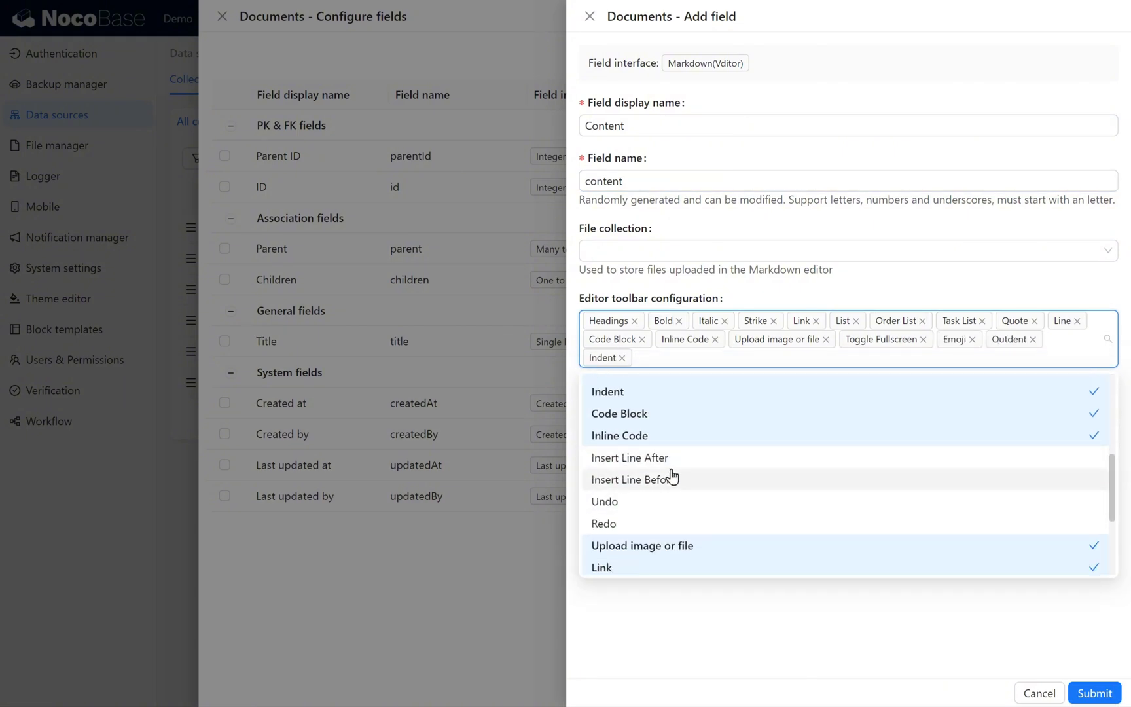
click(670, 458)
click(672, 479)
click(661, 502)
click(657, 524)
Add Start Record/End Record, Table, Edit Mode, Editor & Preview, Preview and Outline to the Content field's editor toolbar and submit the field.
scroll(657, 484, down, 3)
click(659, 433)
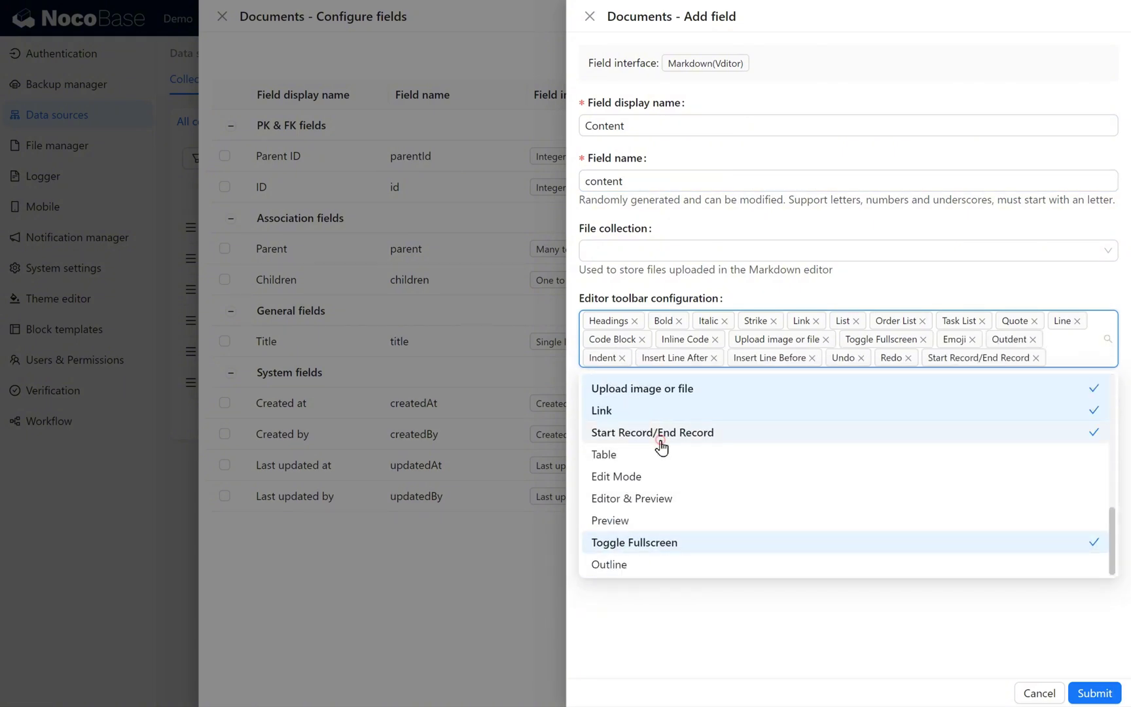
click(646, 458)
click(644, 493)
click(646, 515)
click(646, 538)
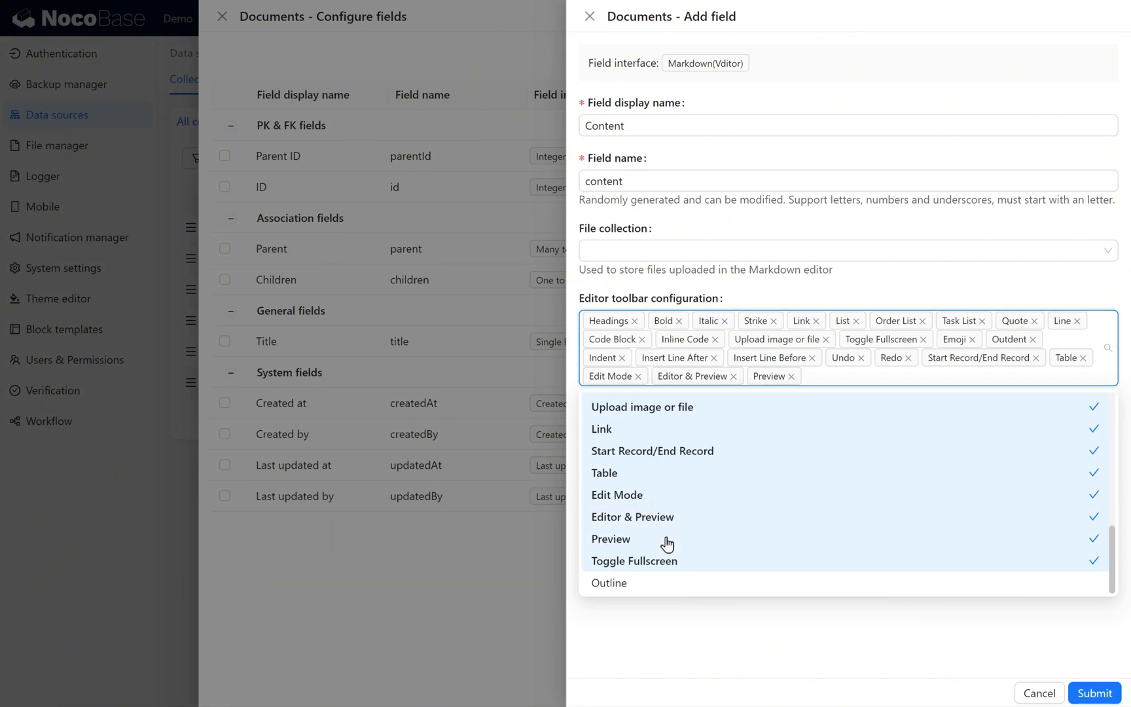
click(676, 583)
click(1060, 666)
click(1092, 693)
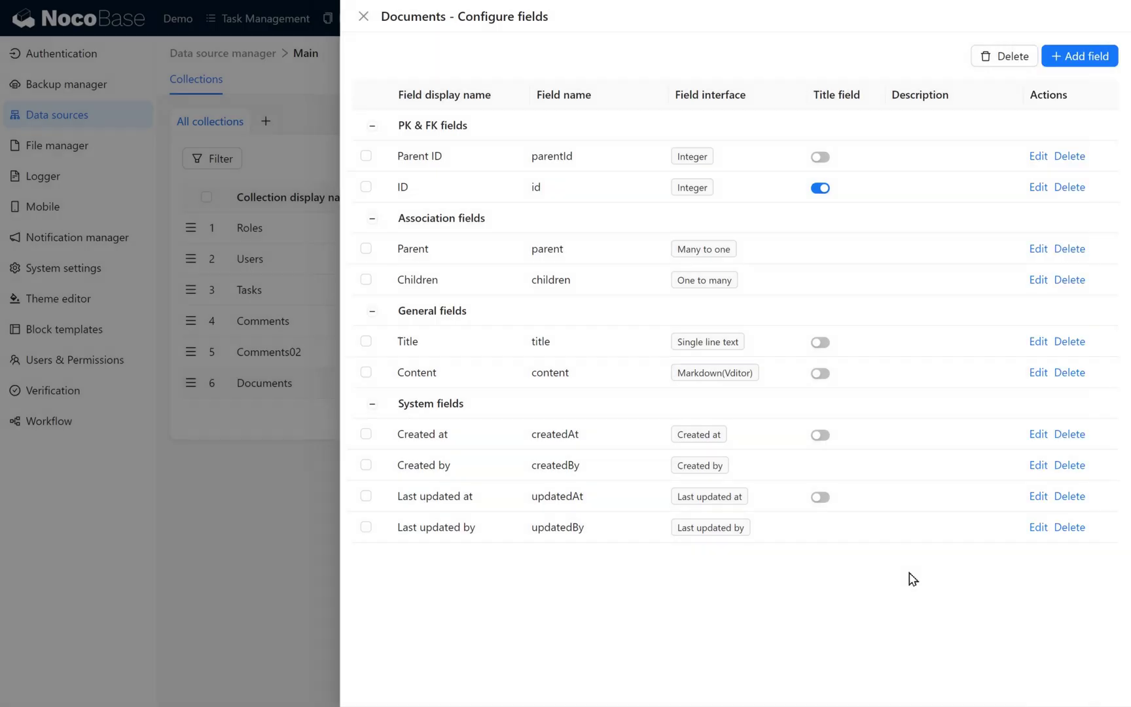
Start a Single select field in the Documents collection with display name Status and field name status.
click(1092, 64)
scroll(1042, 186, down, 3)
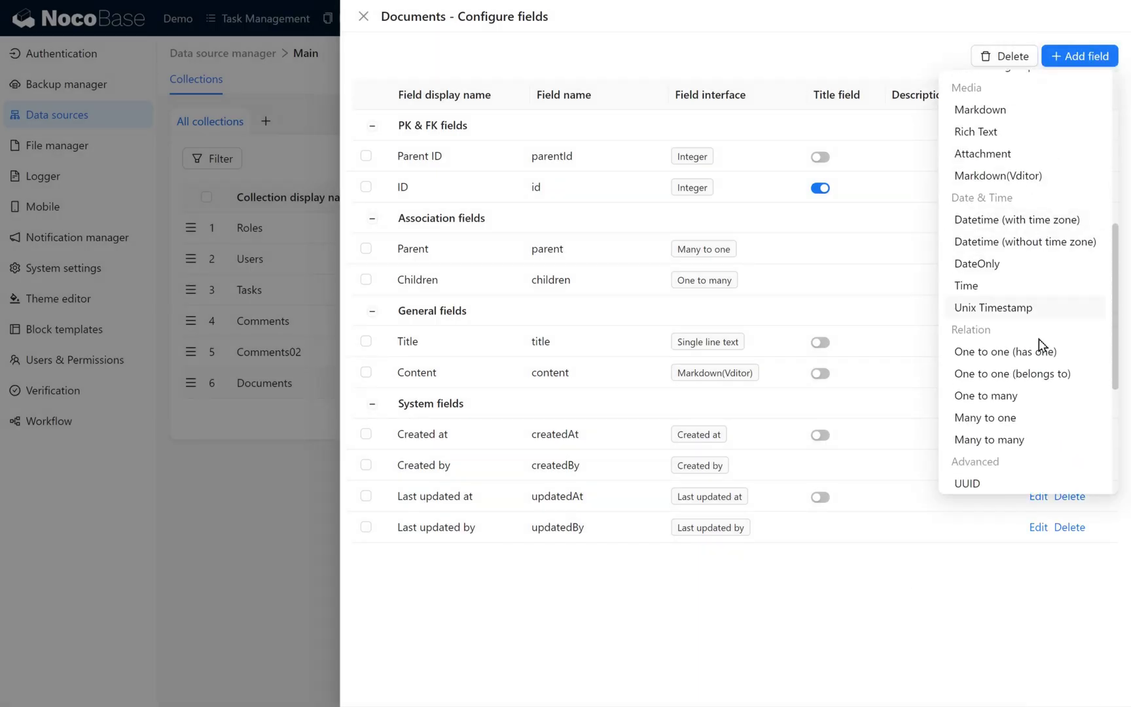
scroll(1040, 339, up, 4)
click(1015, 242)
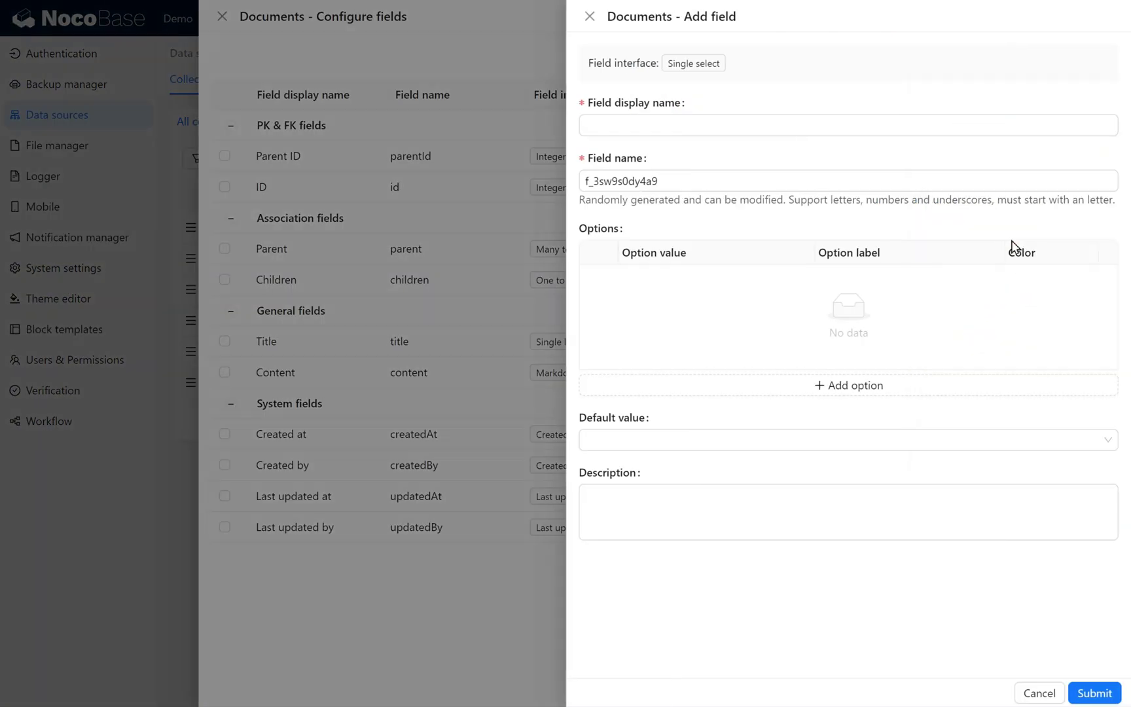
click(652, 127)
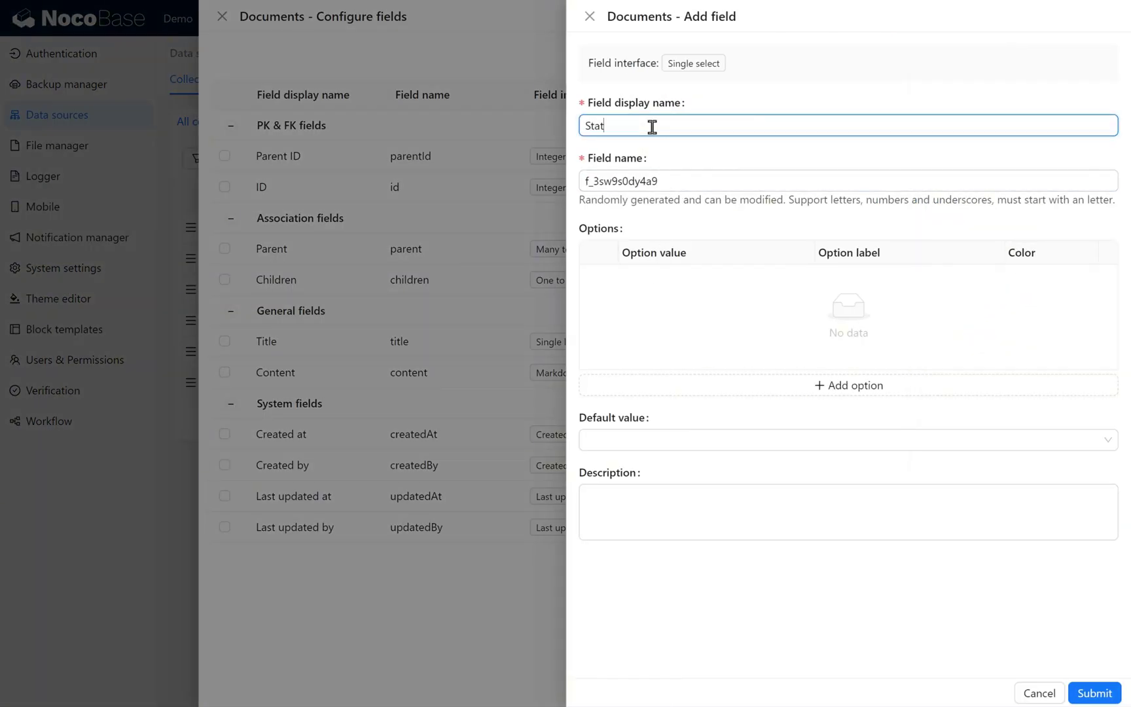
key(Tab)
text(staatu)
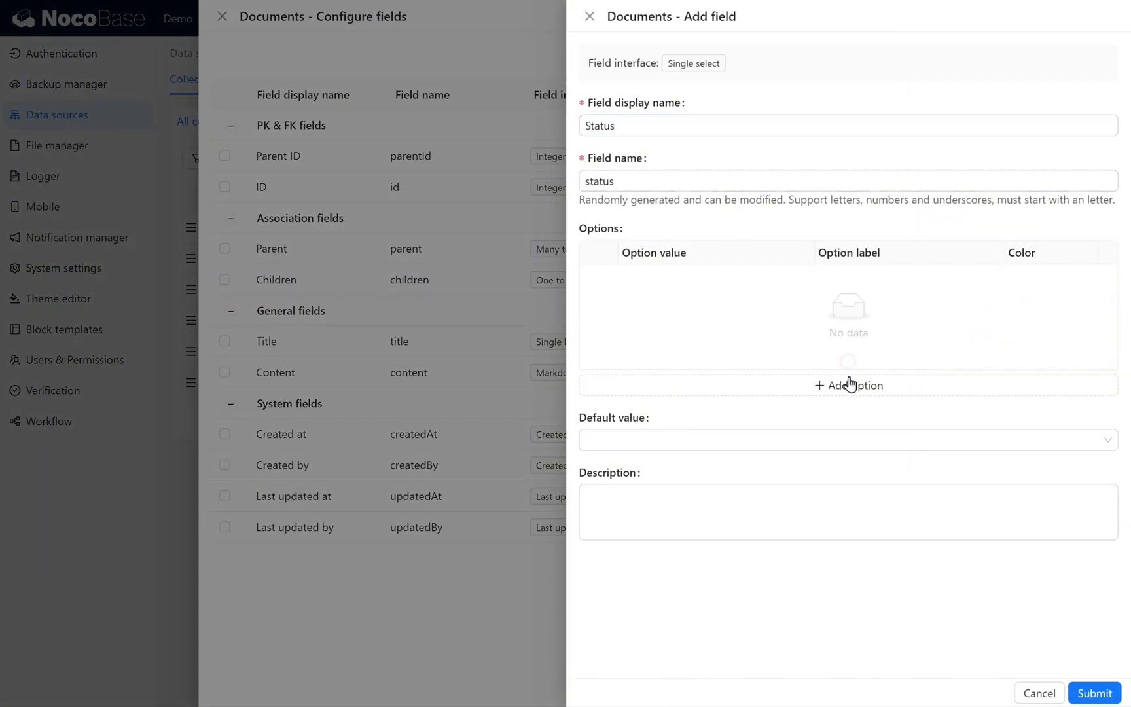
Create four option rows for the Status field and set the first two rows' values and labels to Draft and Published.
click(848, 385)
click(764, 310)
click(765, 339)
click(767, 370)
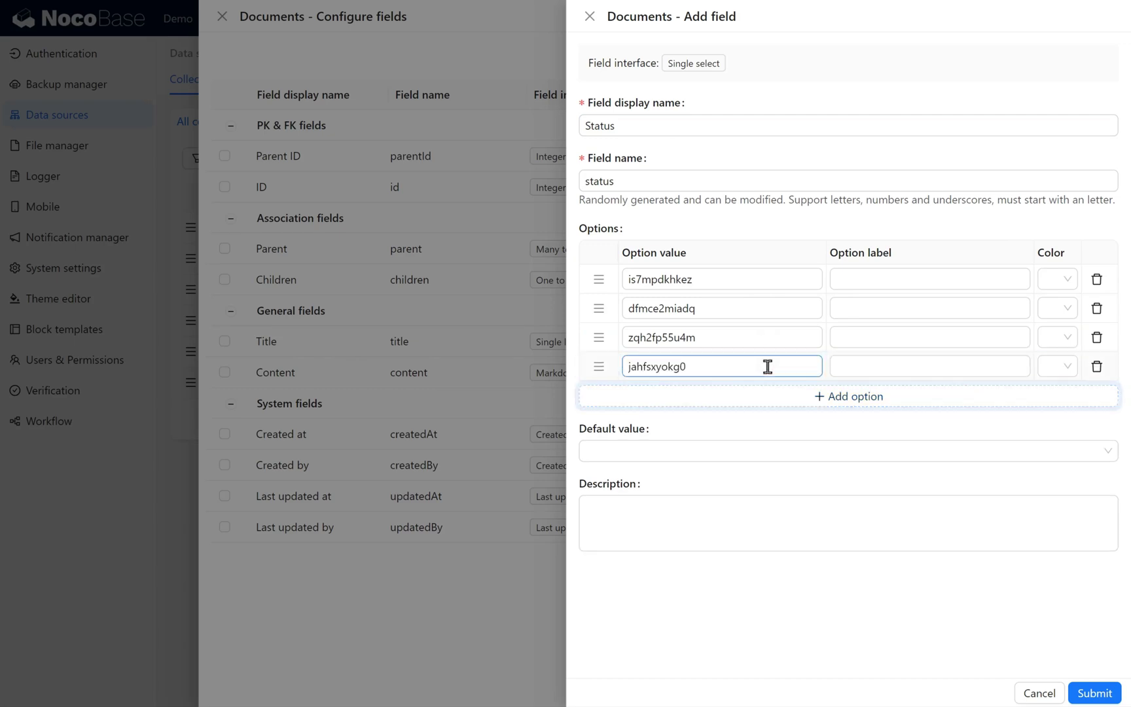
drag(720, 280, 616, 285)
text(Draft)
key(Tab)
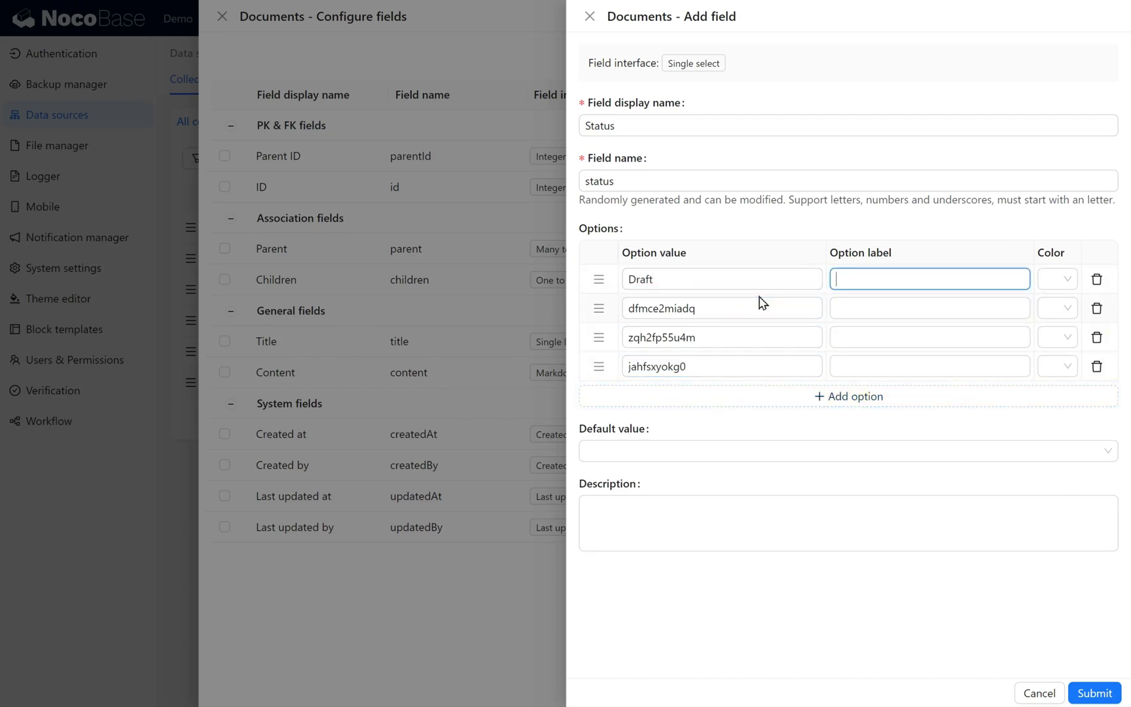
text(Draft)
double_click(752, 305)
text(Published)
key(Tab)
text(Published)
Set the values and labels of the third and fourth Status options to Archived and Deleted.
double_click(720, 335)
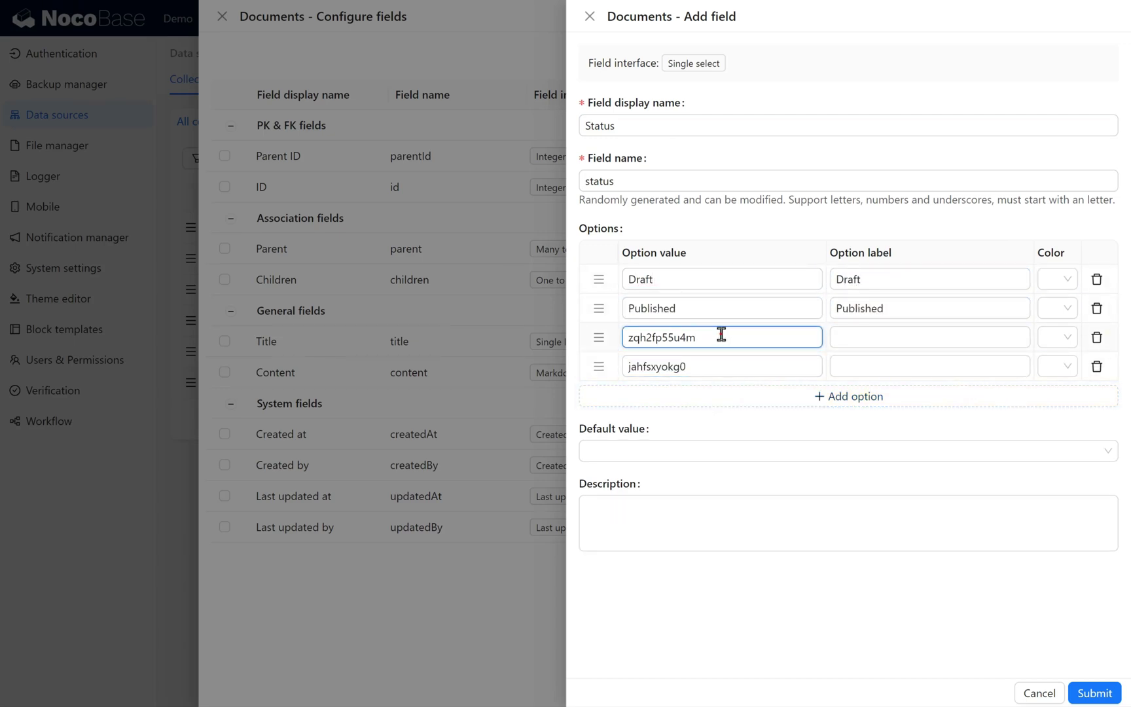
text(Archivve)
key(BackSpace)
key(BackSpace)
text(ed)
key(Tab)
text(Archived)
double_click(718, 364)
text(Deleted)
key(Tab)
text(Deleted)
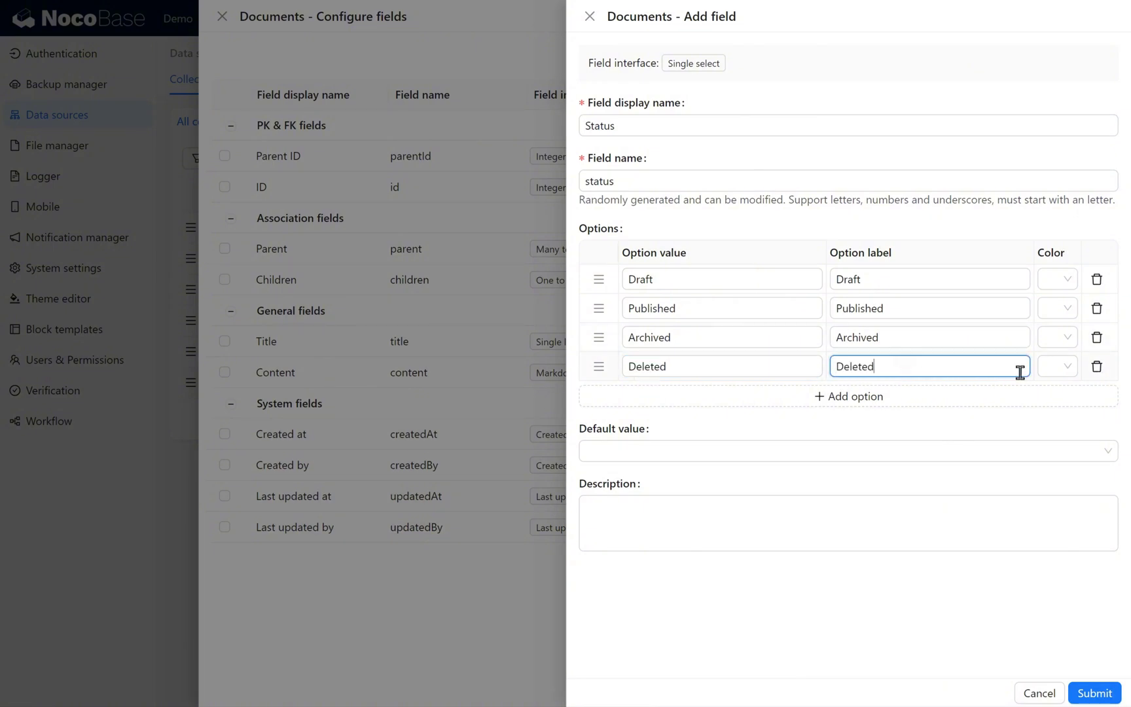
Color the options Default for Draft, Green for Published, Purple for Archived and Red for Deleted, and submit the Status field.
click(1057, 279)
scroll(1073, 458, down, 2)
click(1072, 474)
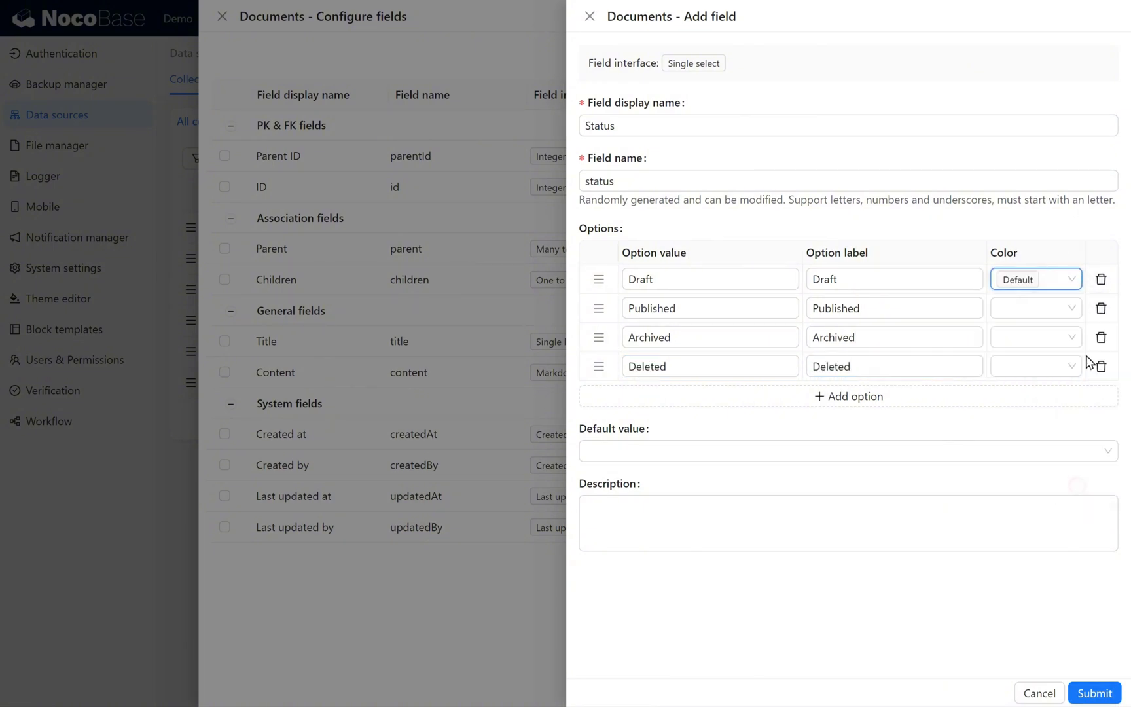
click(1047, 308)
click(1022, 471)
click(1034, 337)
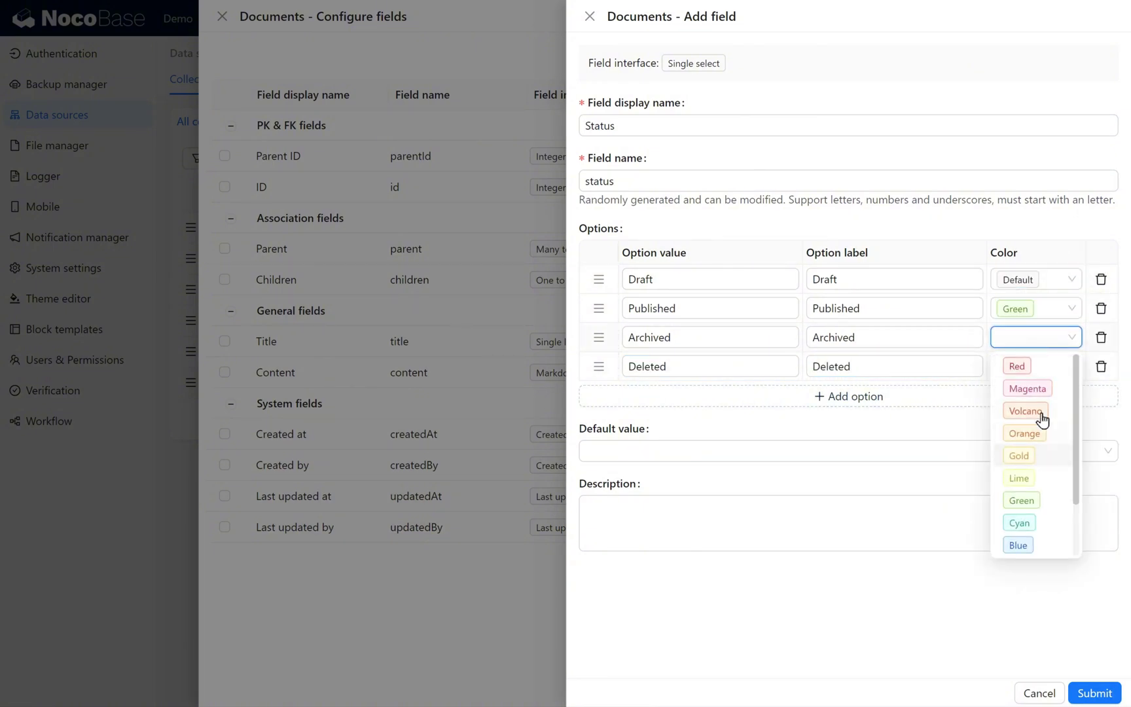
scroll(1045, 476, down, 2)
click(1022, 523)
click(1036, 366)
click(1014, 395)
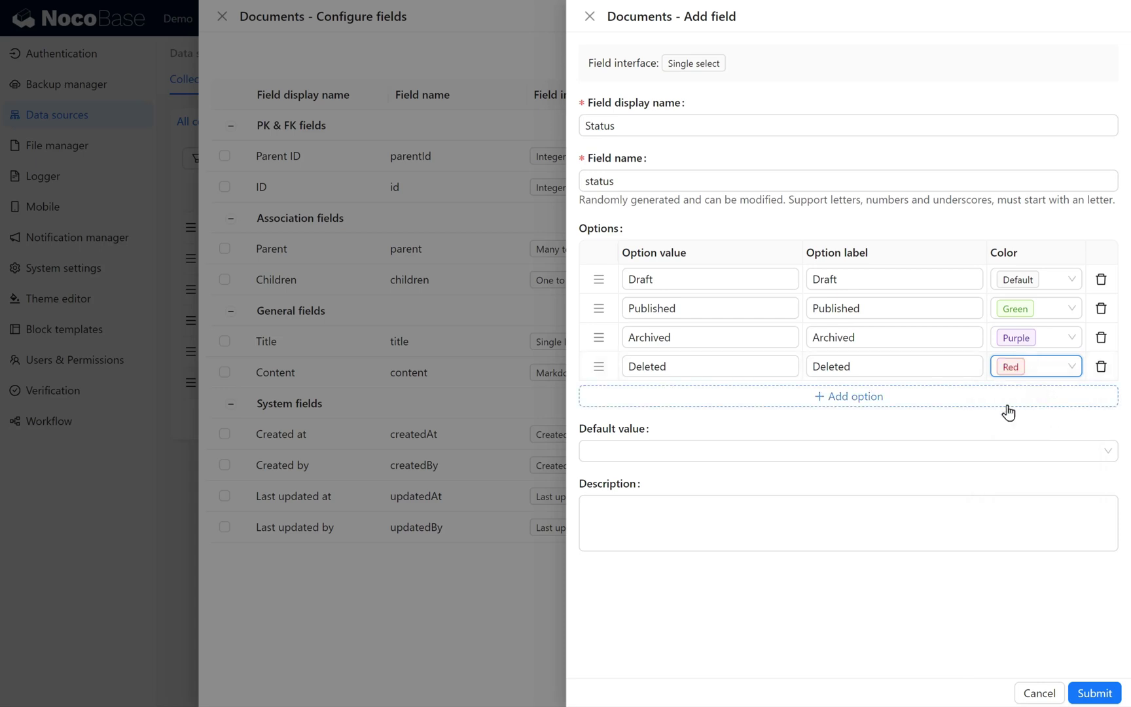
click(1084, 692)
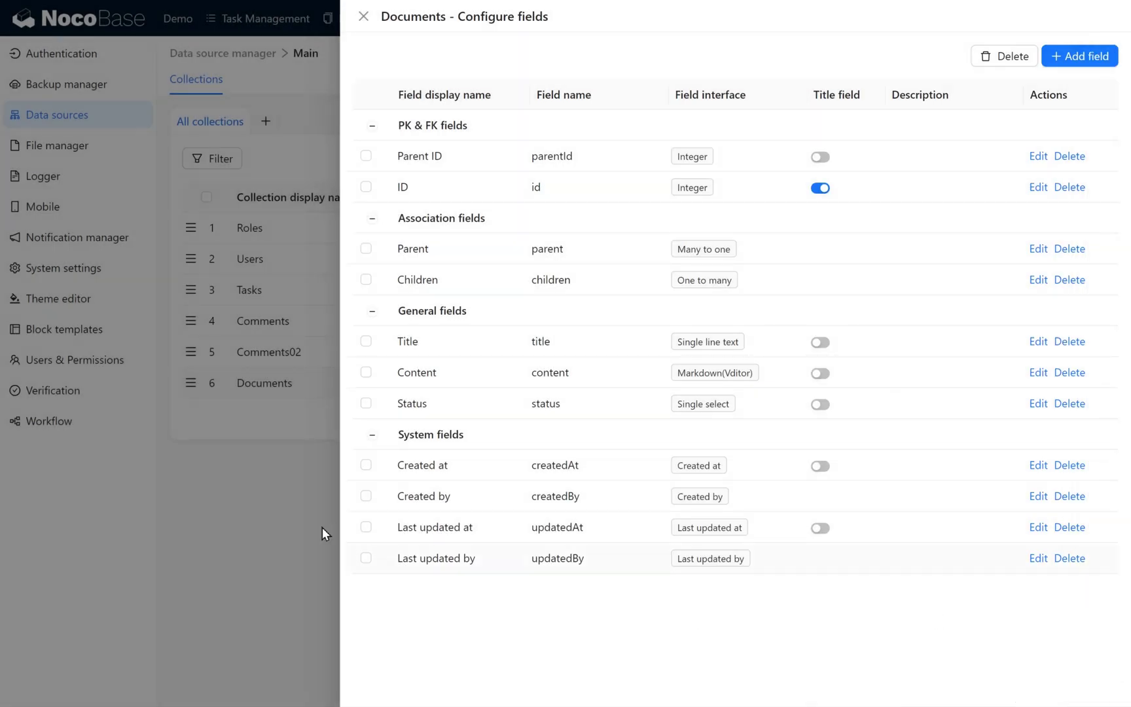
Return to the Document Management page and show the Title, Content and Status columns in the Documents table.
click(268, 518)
click(379, 17)
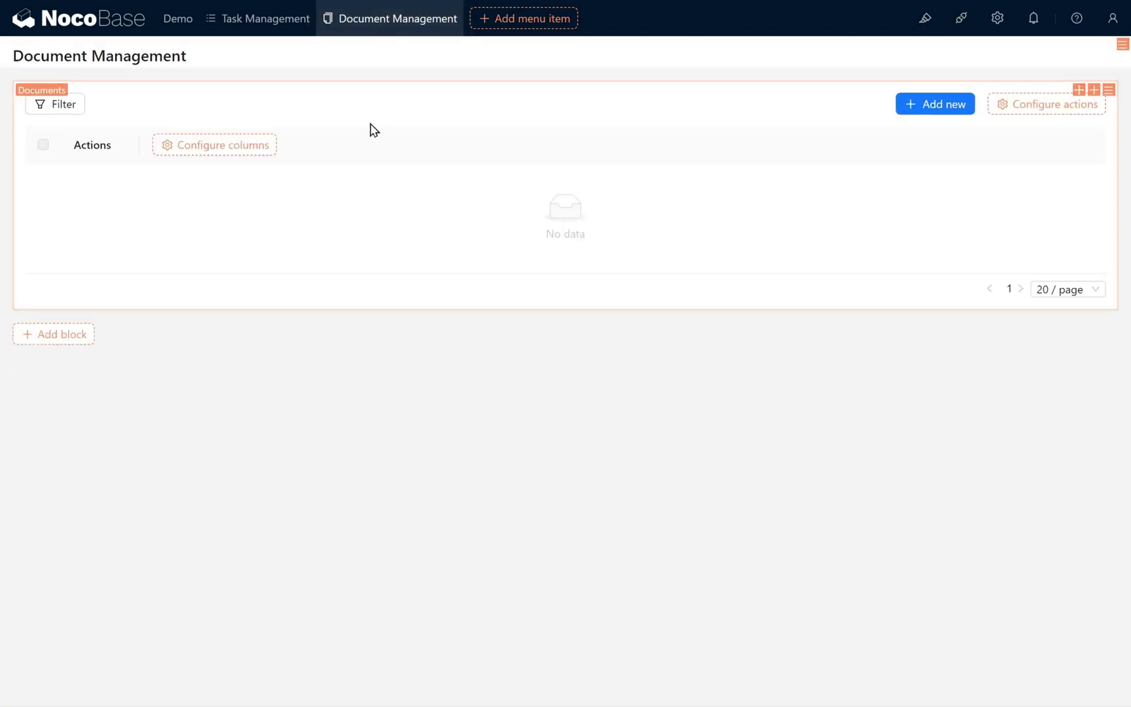
mouse_move(227, 144)
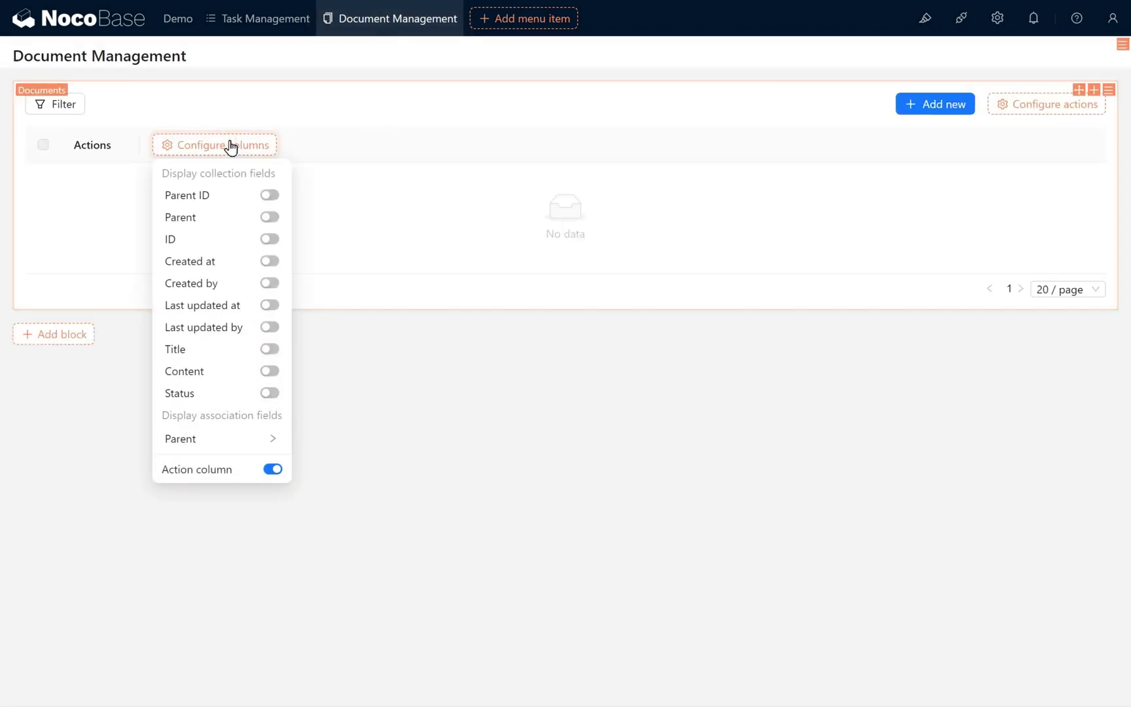
click(270, 350)
click(269, 371)
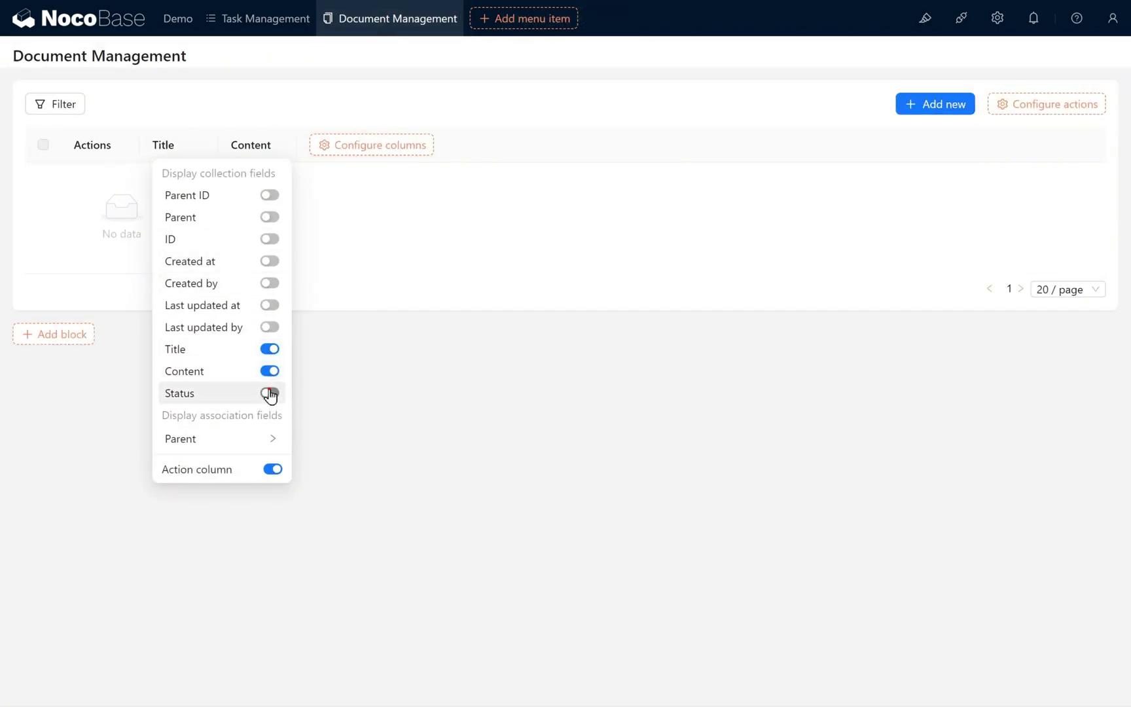
click(270, 393)
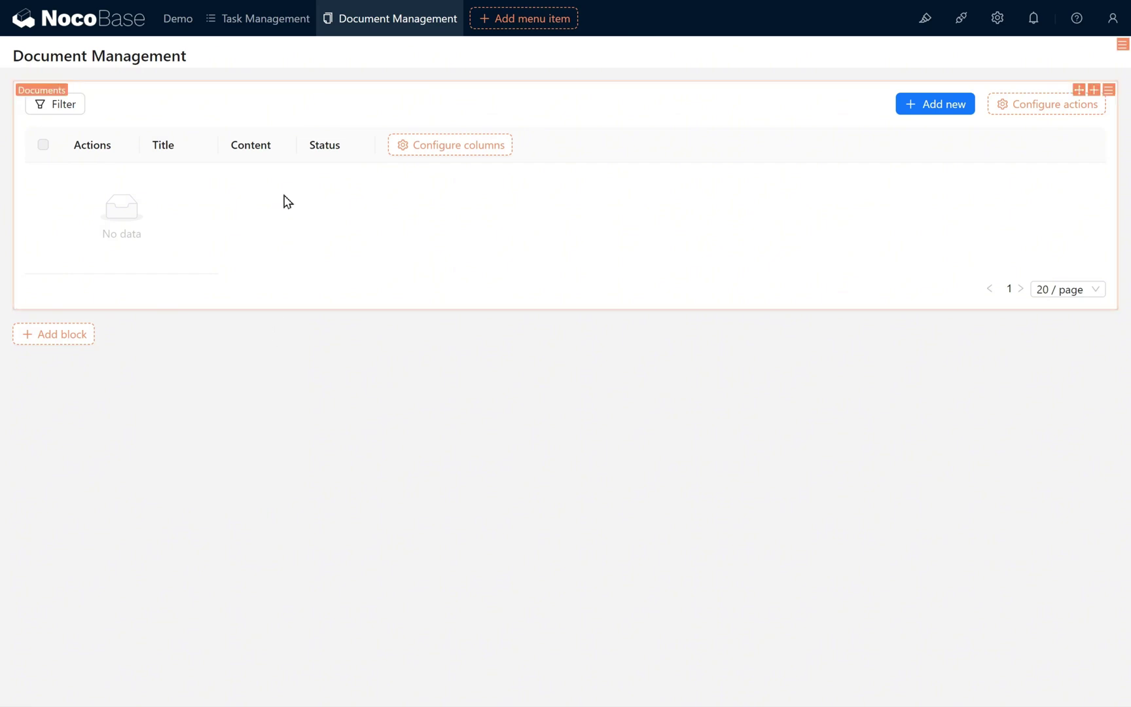
Delete the Content column from the Documents table and confirm the deletion.
mouse_move(289, 134)
click(352, 368)
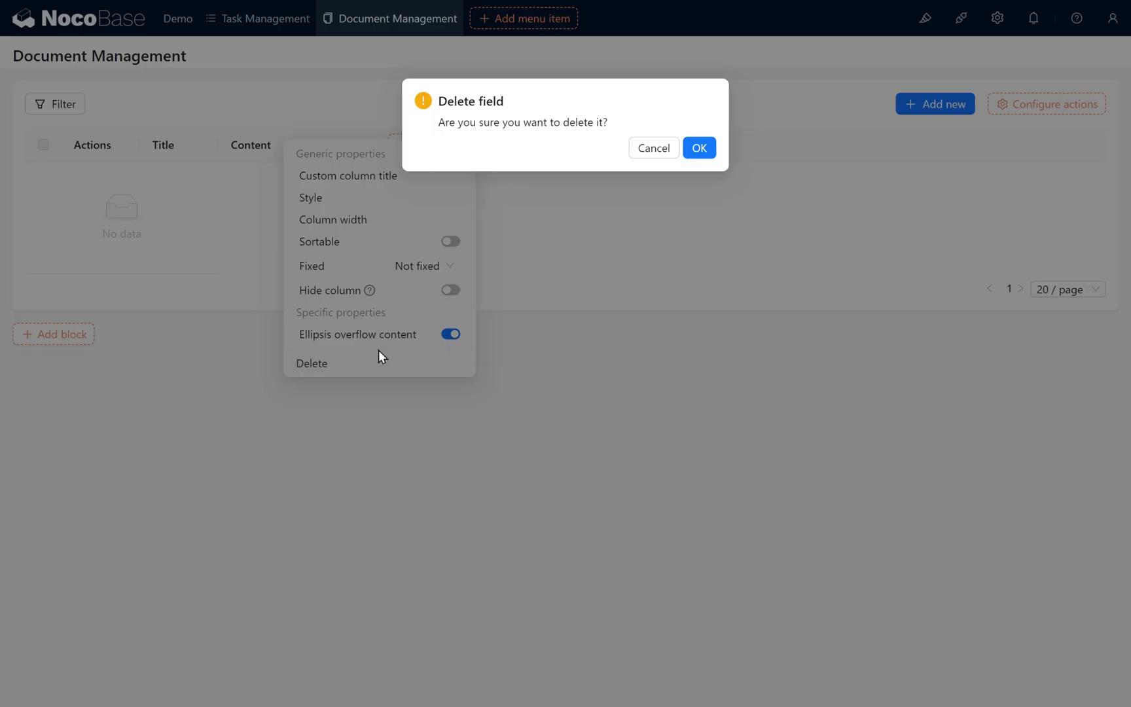
click(698, 149)
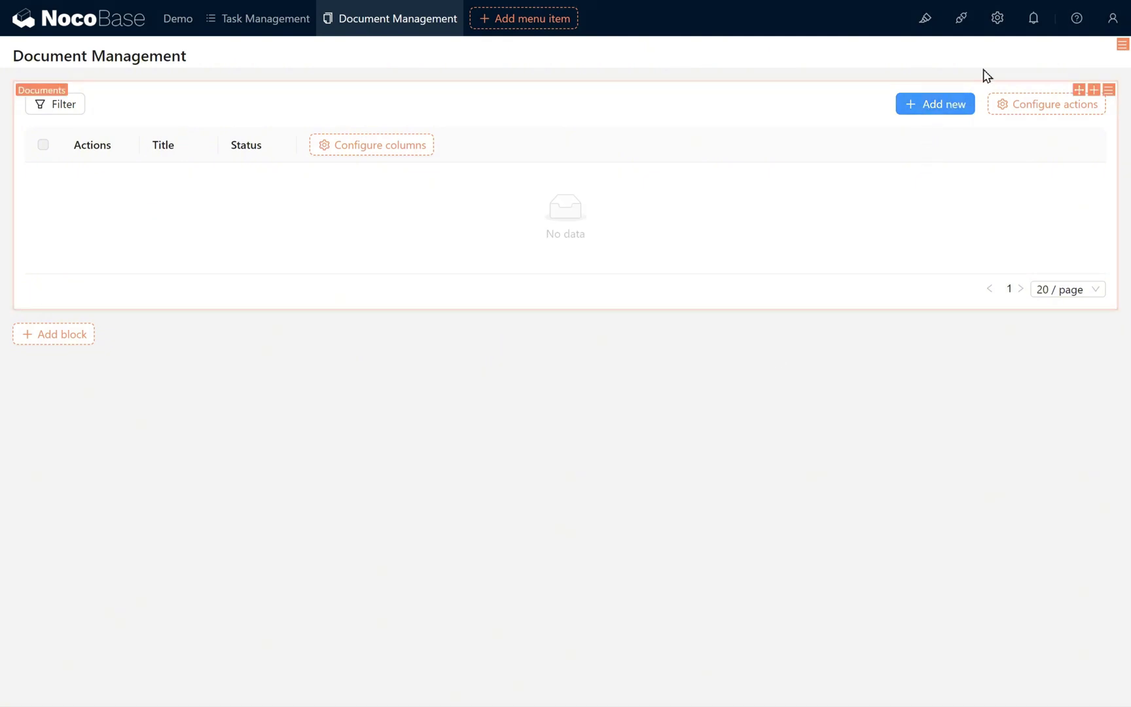
Start a Many to one field in the main data source's Documents collection with display name Task and field name task.
mouse_move(996, 29)
click(1017, 98)
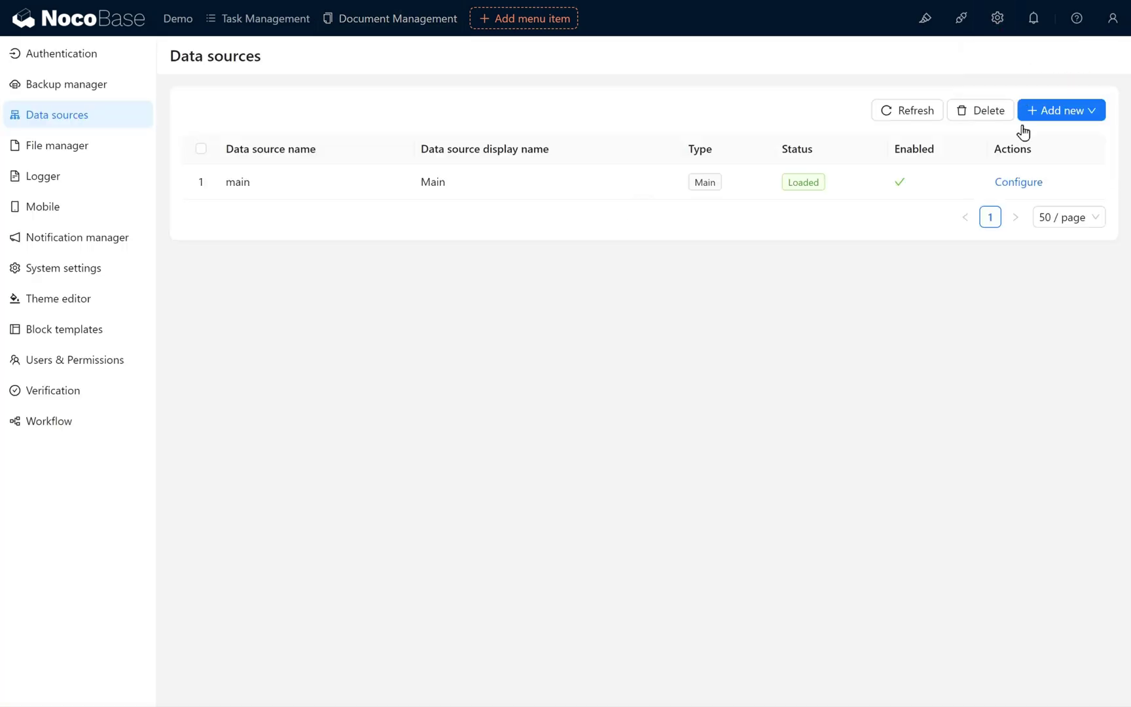
click(1018, 182)
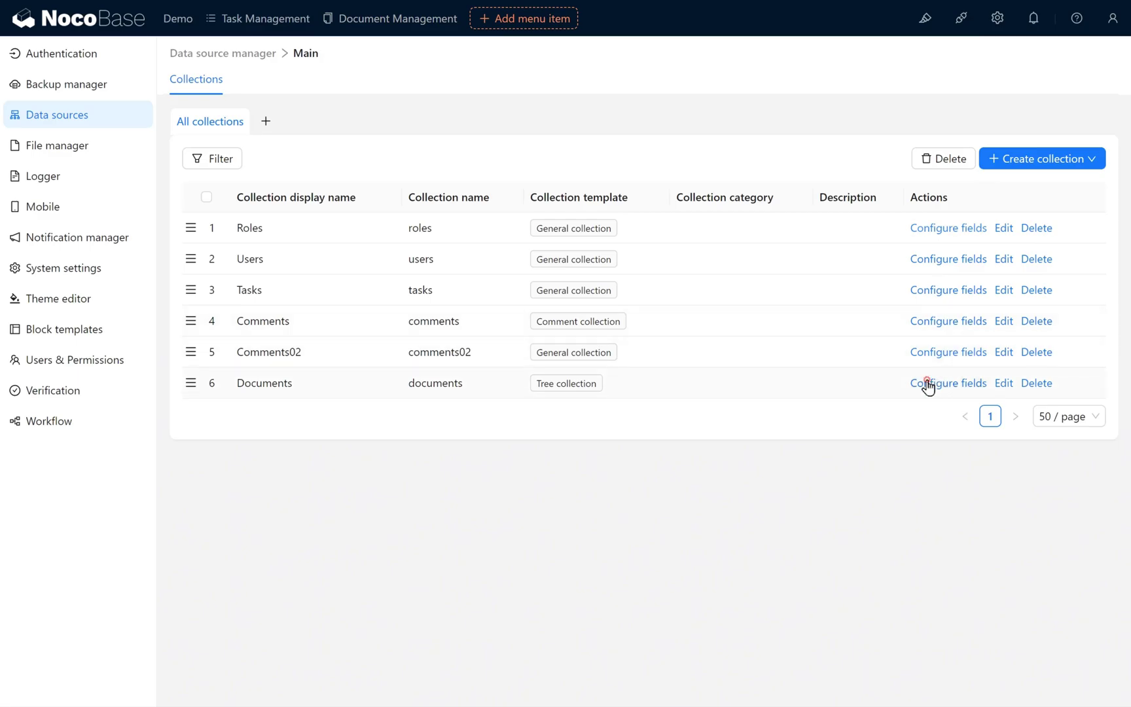
click(927, 385)
mouse_move(1073, 58)
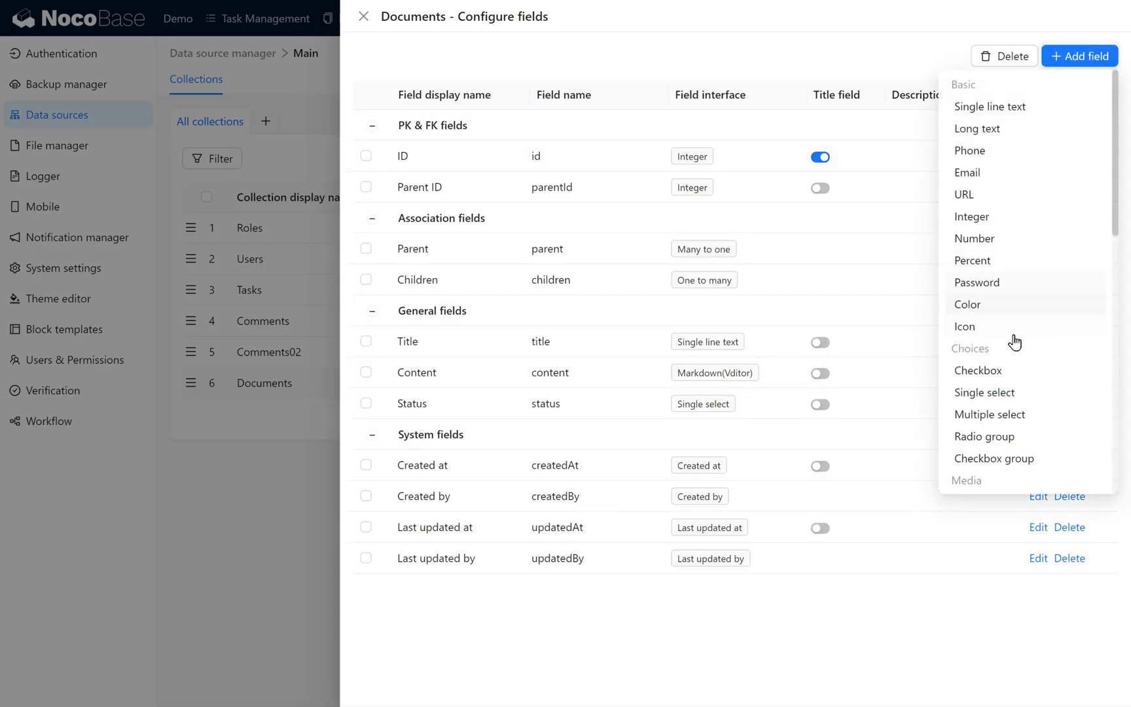
scroll(1017, 359, down, 5)
scroll(1021, 372, down, 5)
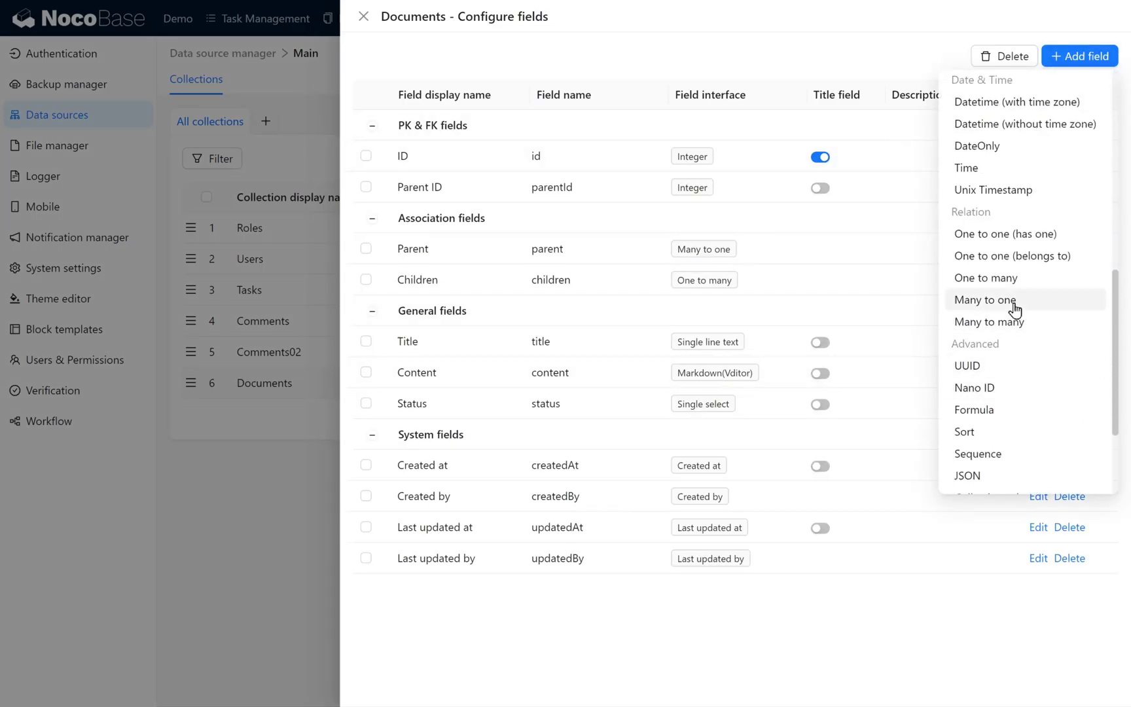
click(1015, 299)
click(655, 178)
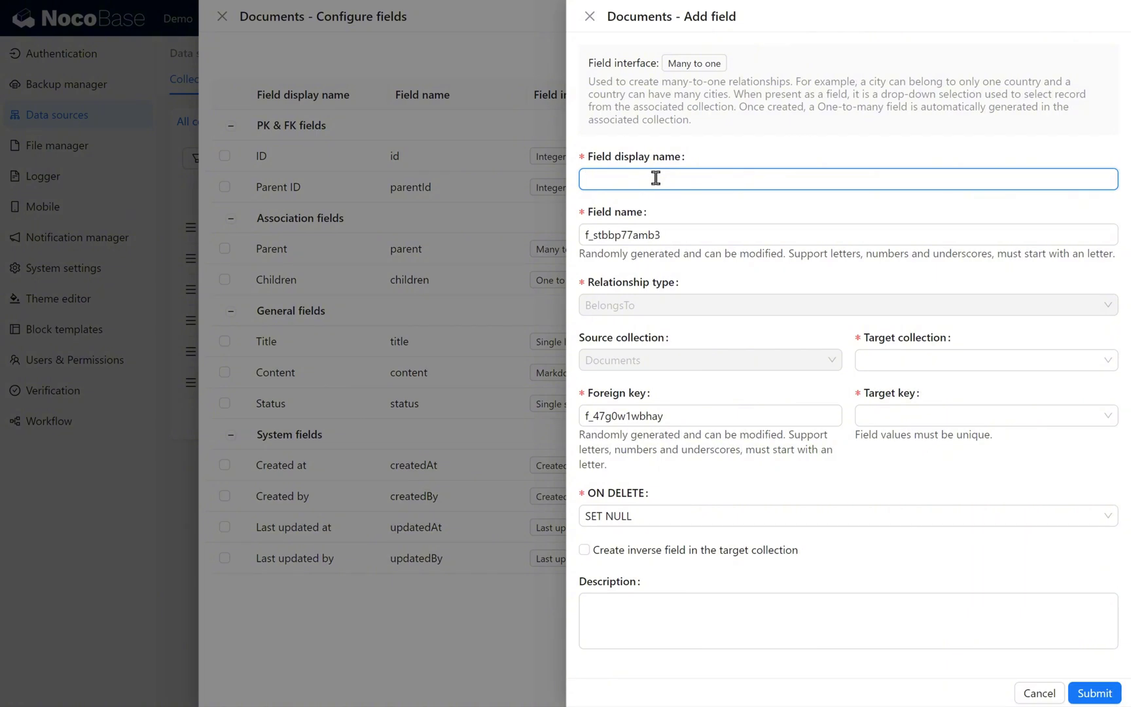
key(Tab)
text(t)
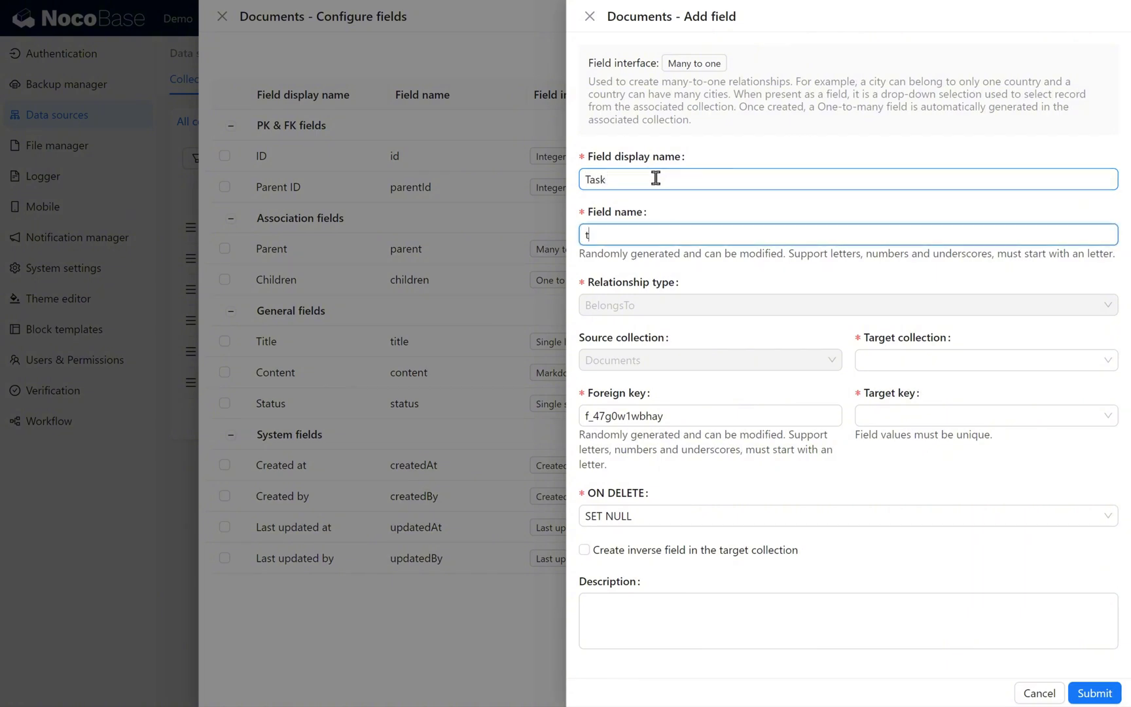
text(ask)
Set the Task field's target collection to Tasks, foreign key to related_id and target key to ID, and submit it.
click(928, 362)
click(903, 434)
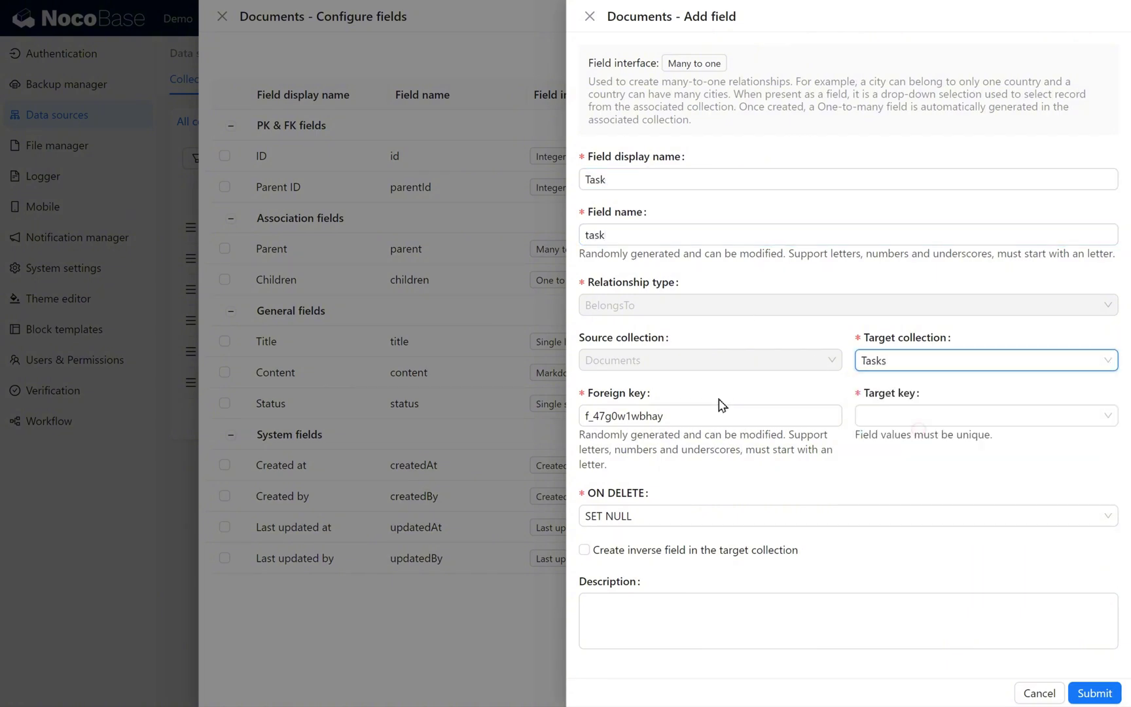
click(580, 415)
text(related_id)
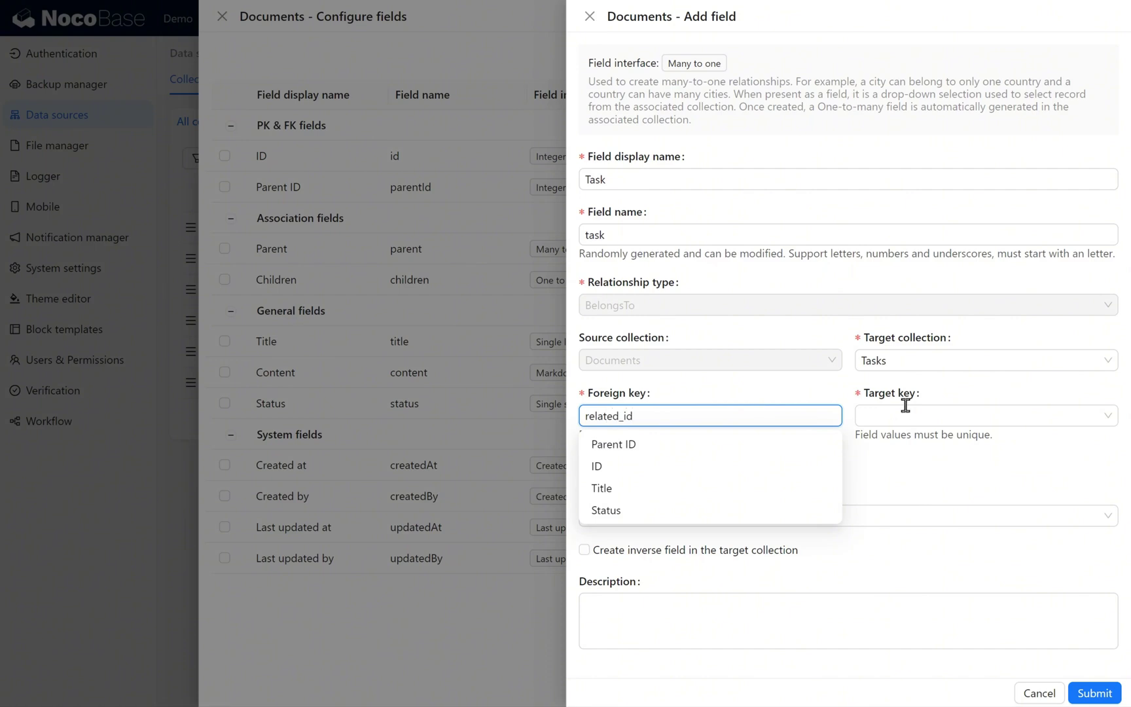
click(905, 409)
click(914, 446)
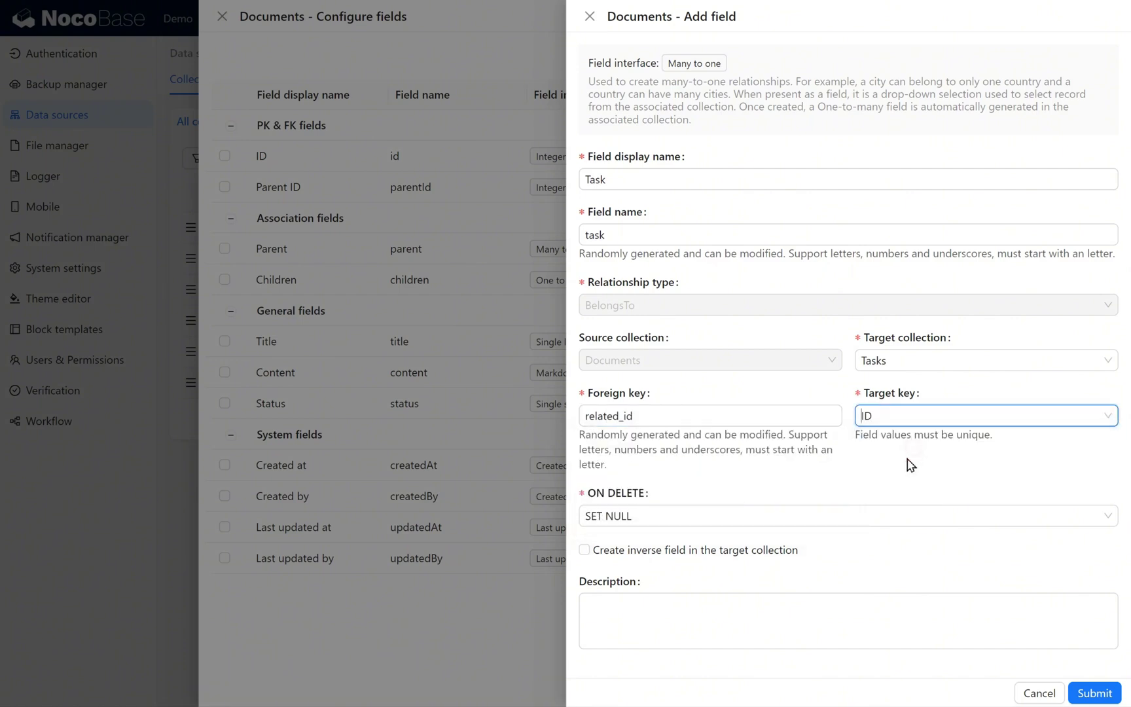
click(1092, 695)
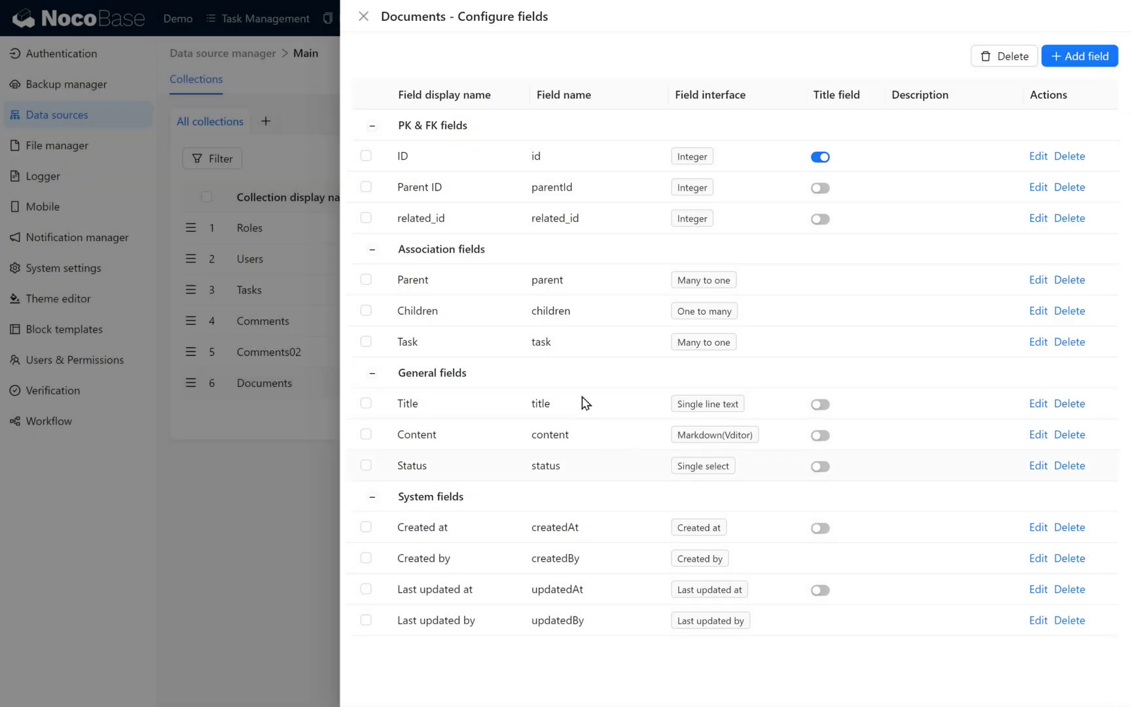
Change the related_id field's display name to Task ID and return to the Document Management page.
drag(391, 218, 450, 219)
click(450, 218)
click(1038, 218)
double_click(689, 124)
text(Task ID)
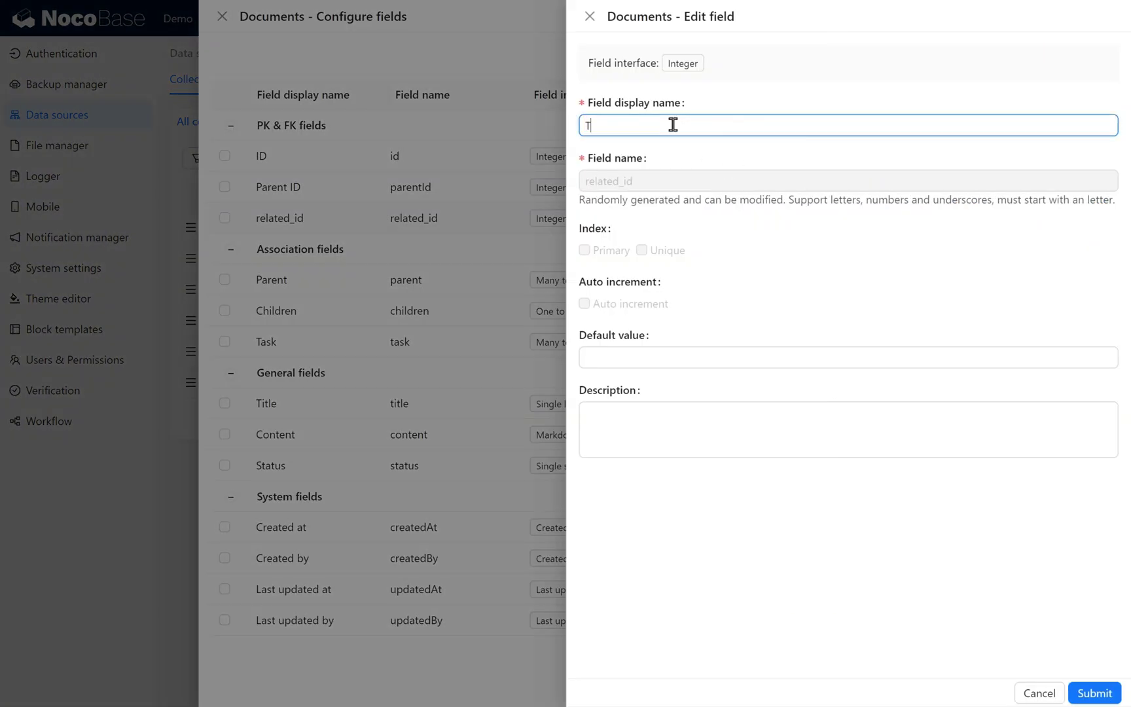
click(1086, 692)
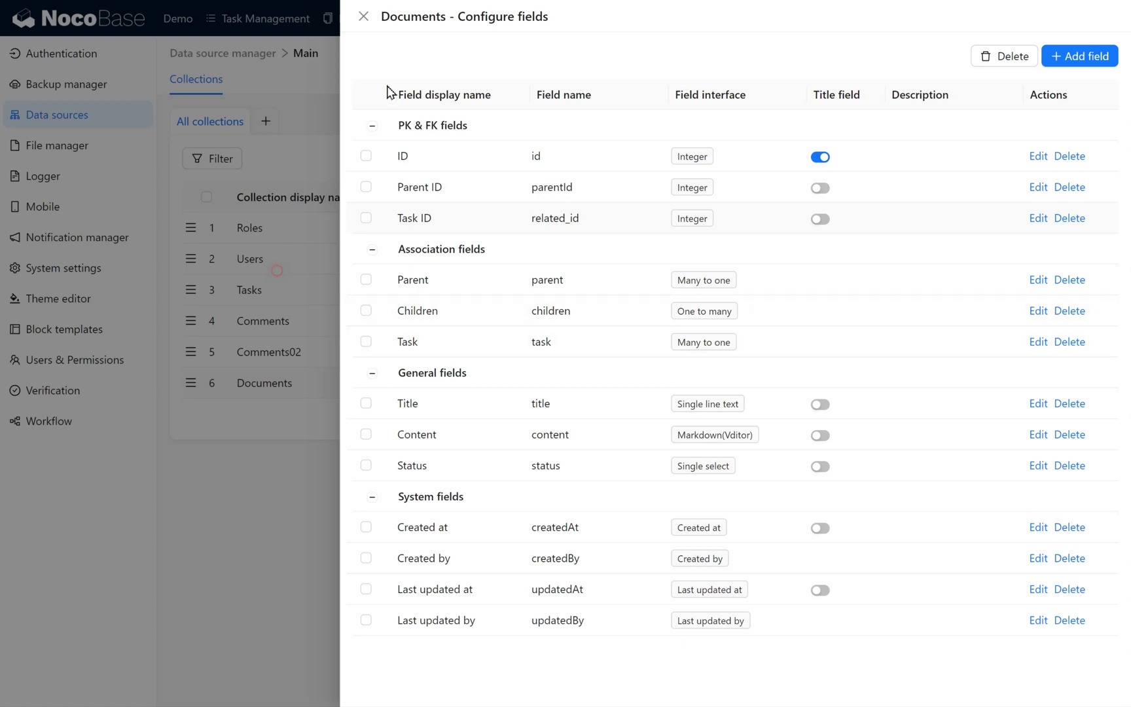
click(363, 16)
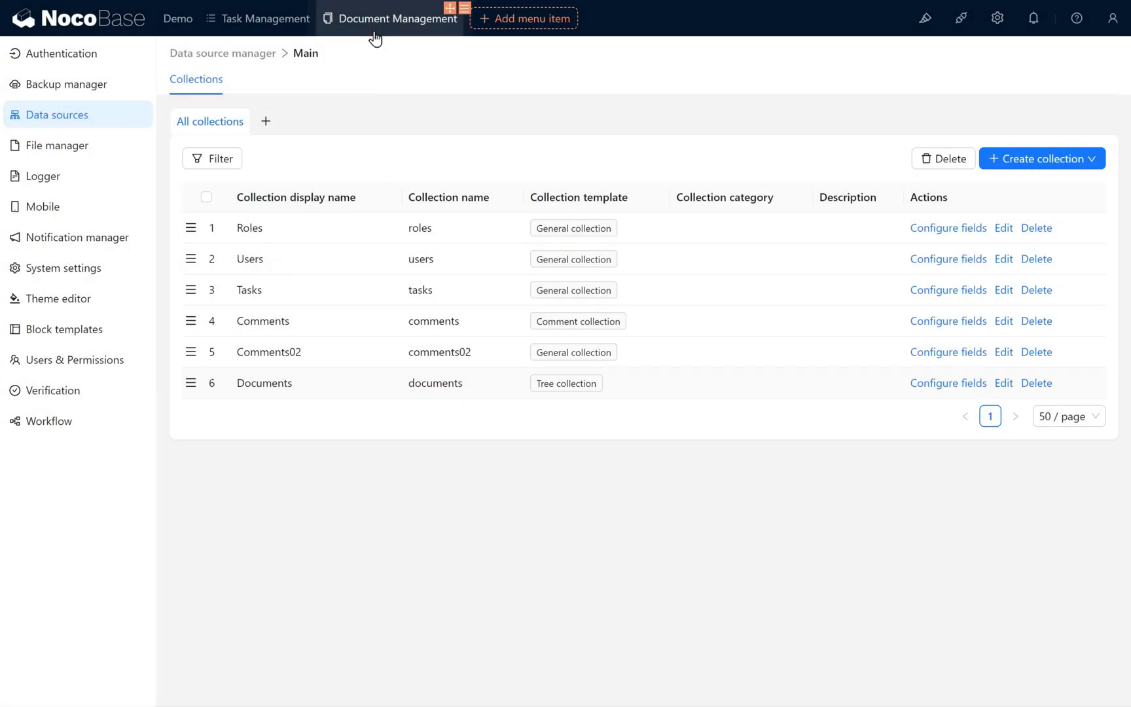
click(374, 33)
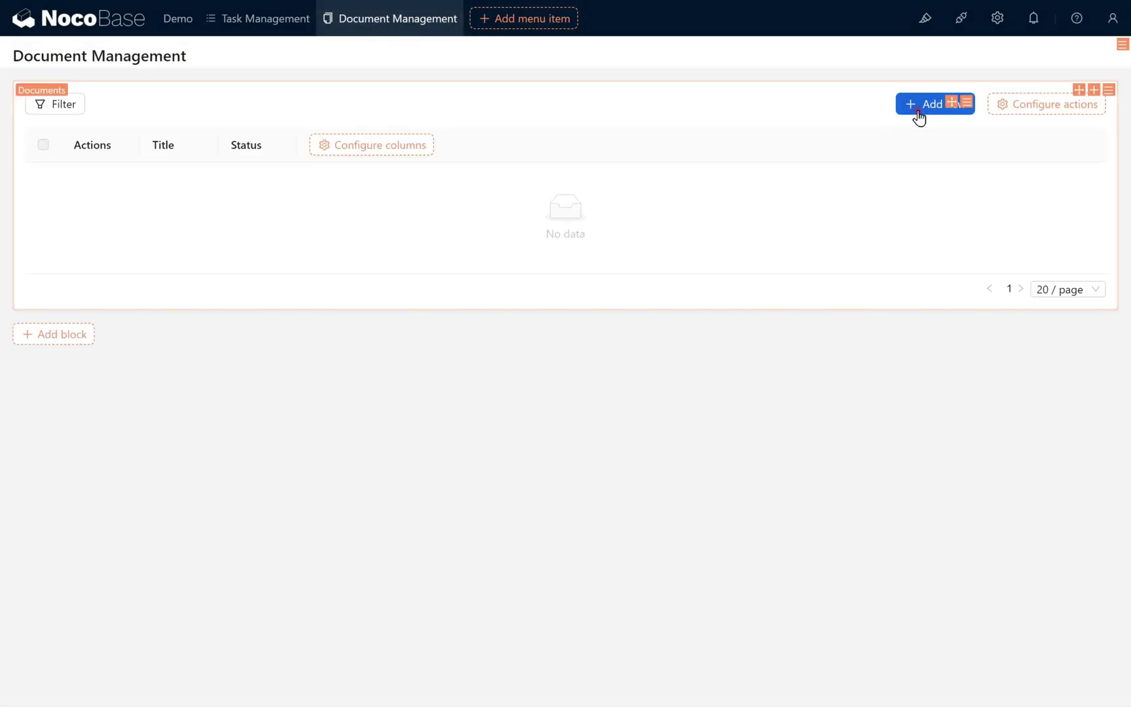
Open the Documents table's Add new popup and add a form block for the current collection.
click(919, 105)
mouse_move(619, 56)
mouse_move(618, 109)
click(719, 111)
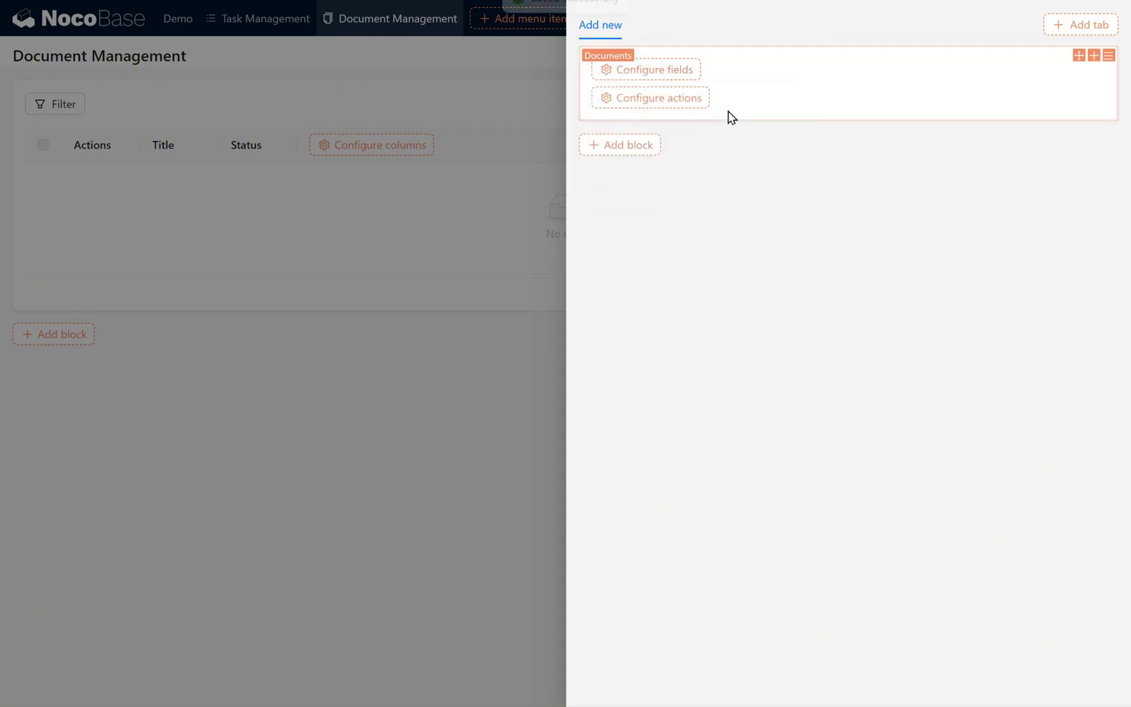
Add the Title, Content, Status, Task and Parent fields to the form and place Status beside Title.
mouse_move(662, 74)
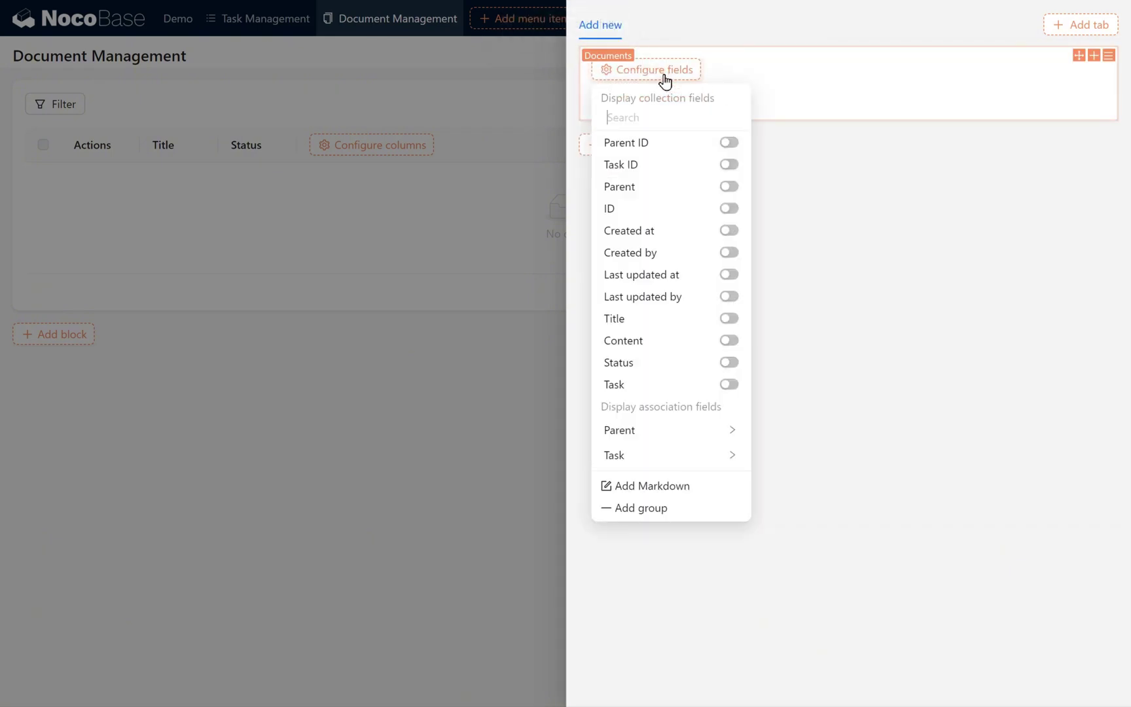
click(729, 318)
click(729, 340)
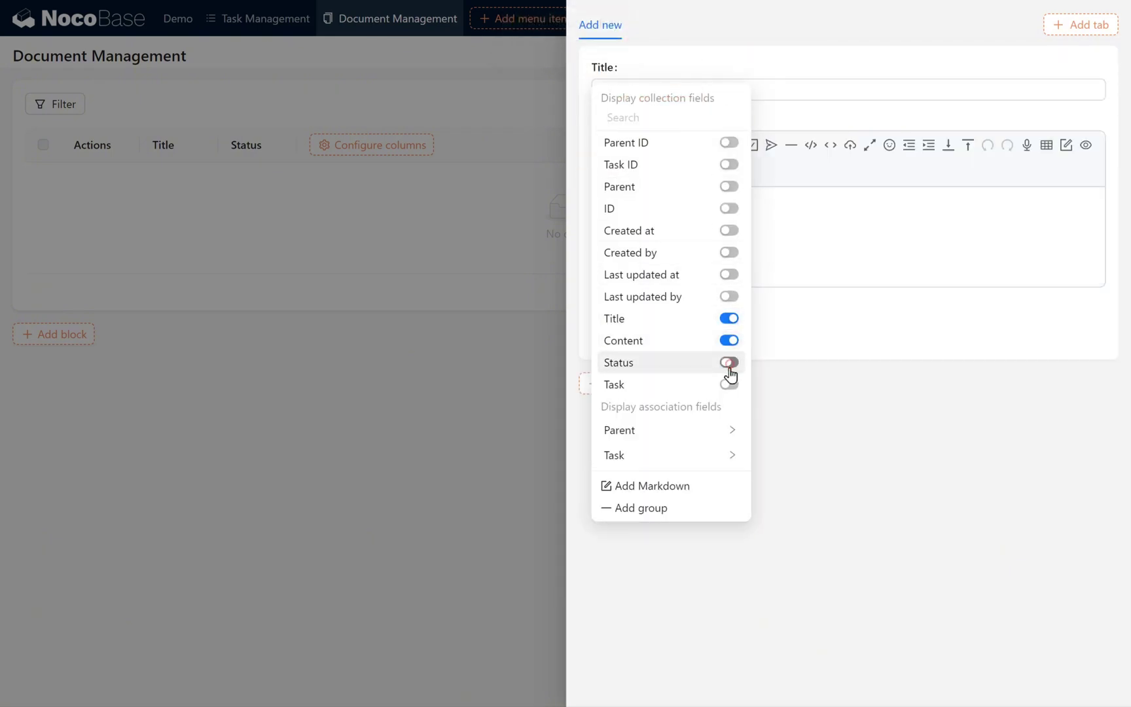
click(729, 364)
click(729, 384)
click(729, 186)
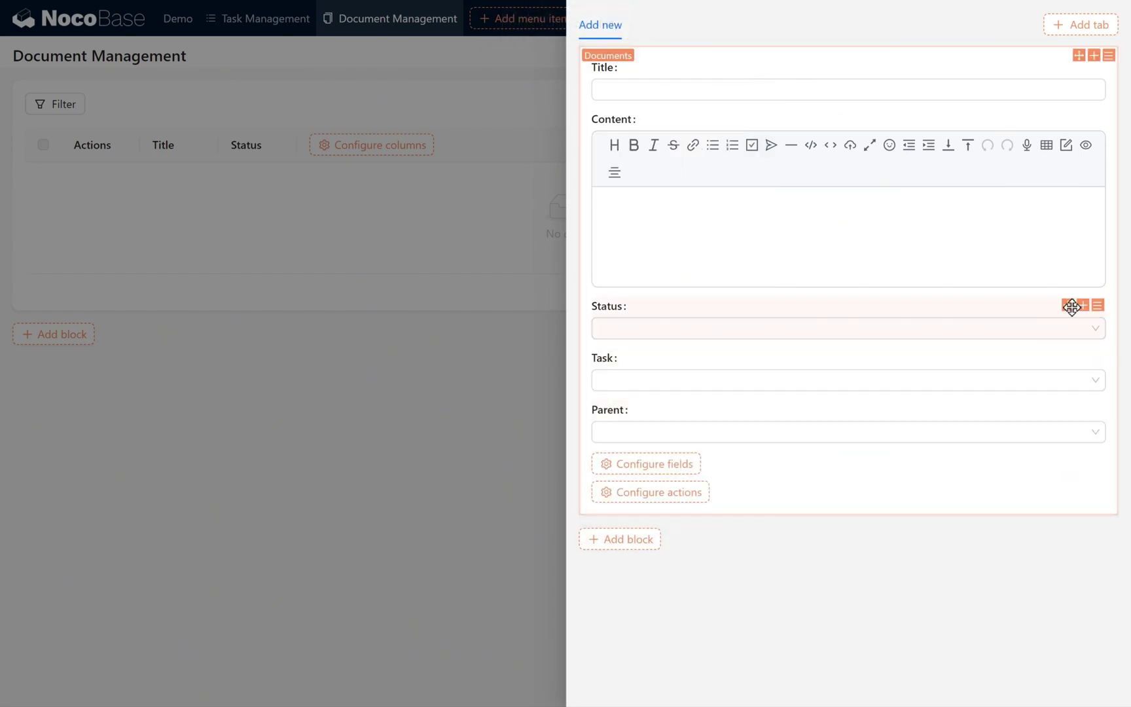
drag(1069, 306, 1104, 108)
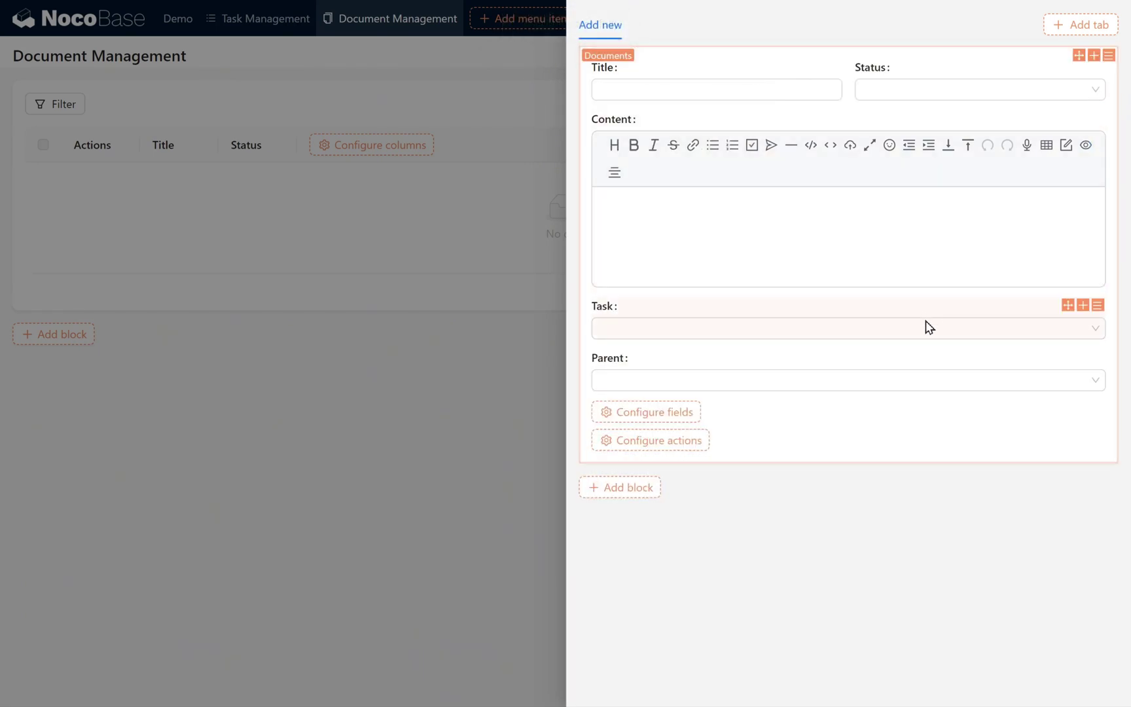
Set the title field to Task Name for Task and Title for Parent, and add a Submit action to the form.
mouse_move(1097, 305)
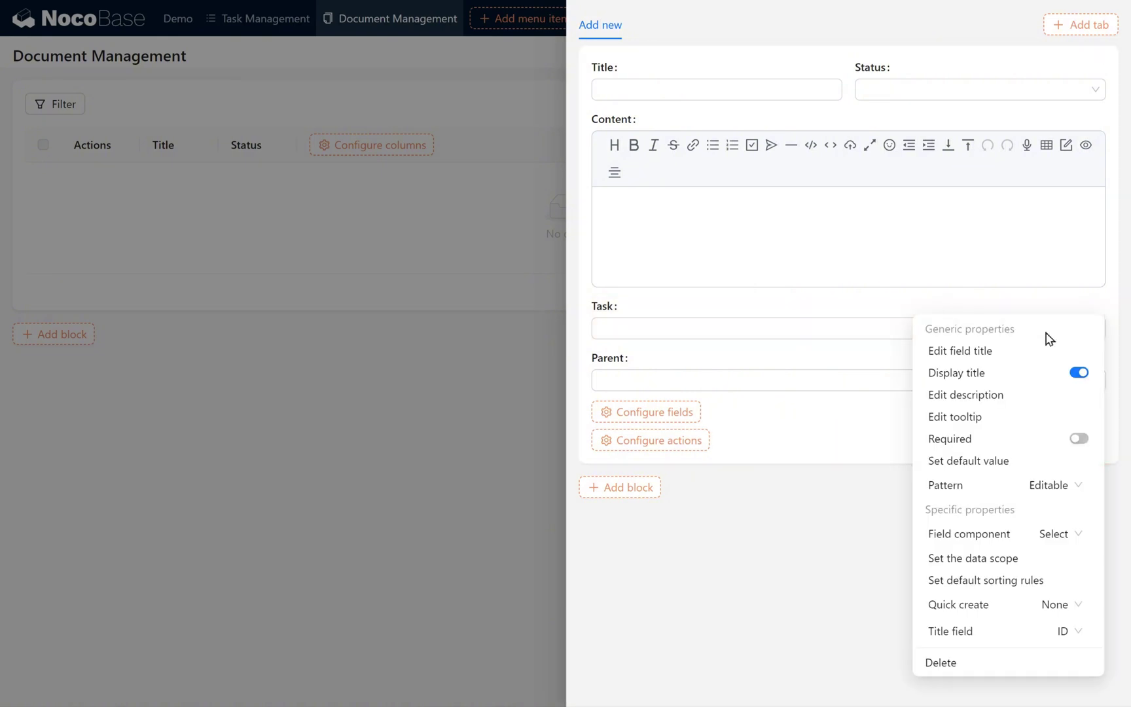
click(1047, 632)
click(1049, 512)
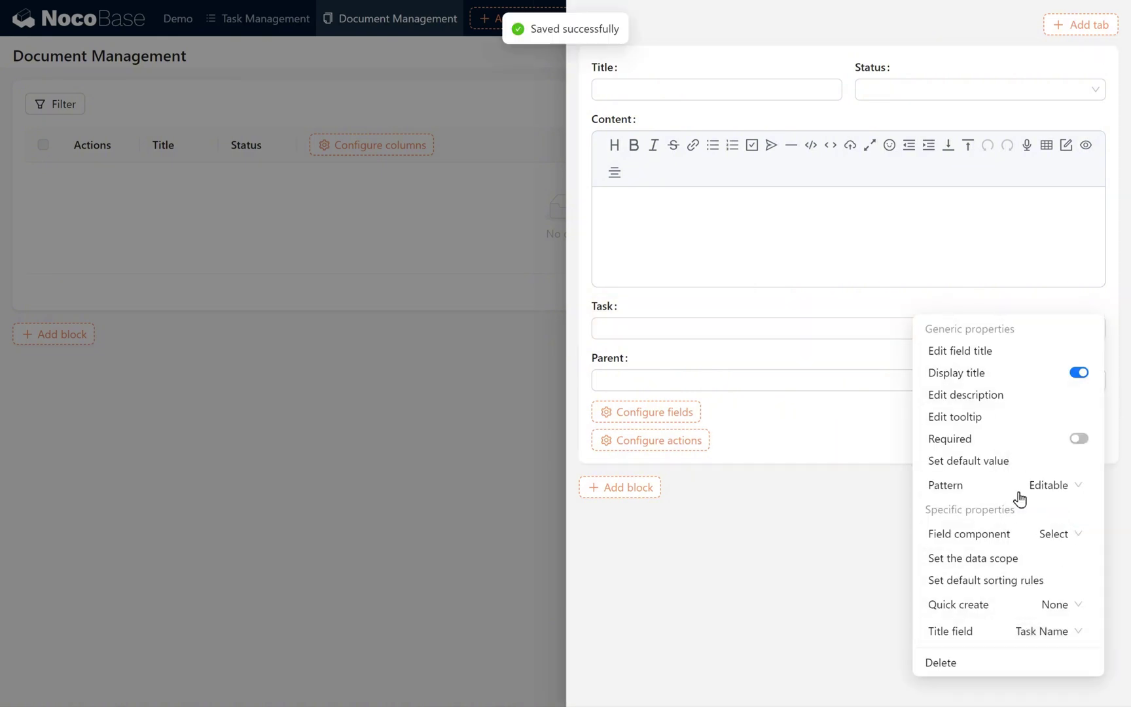
mouse_move(1100, 365)
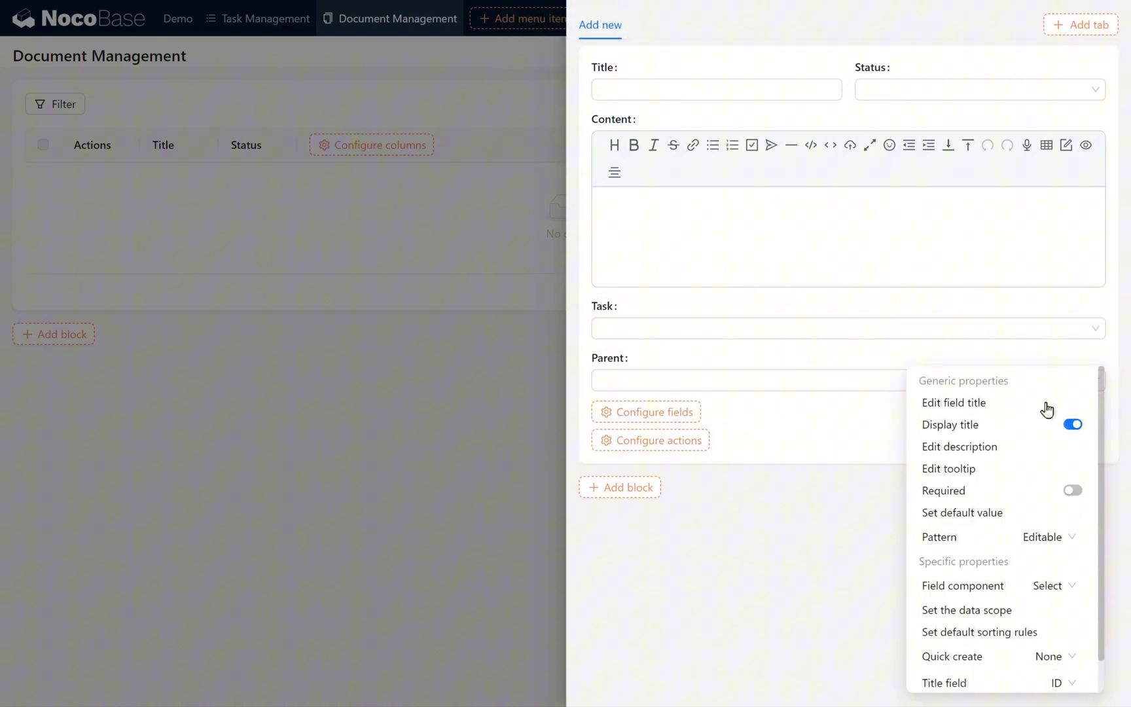
click(1065, 683)
click(1026, 610)
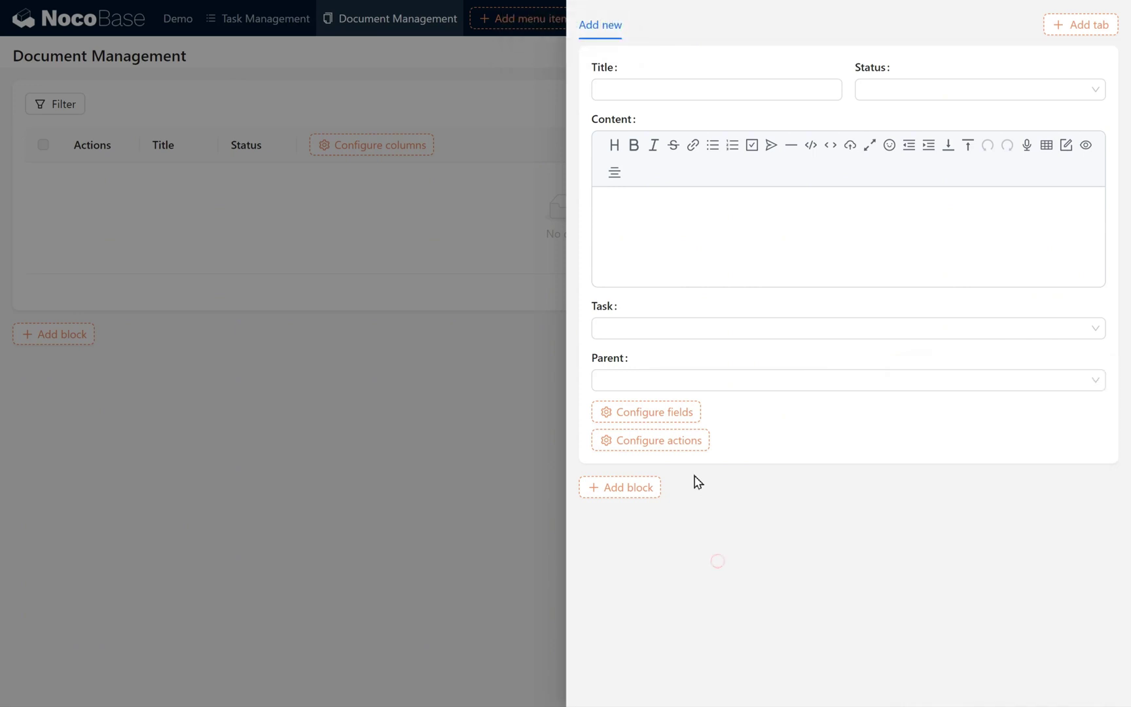
mouse_move(674, 447)
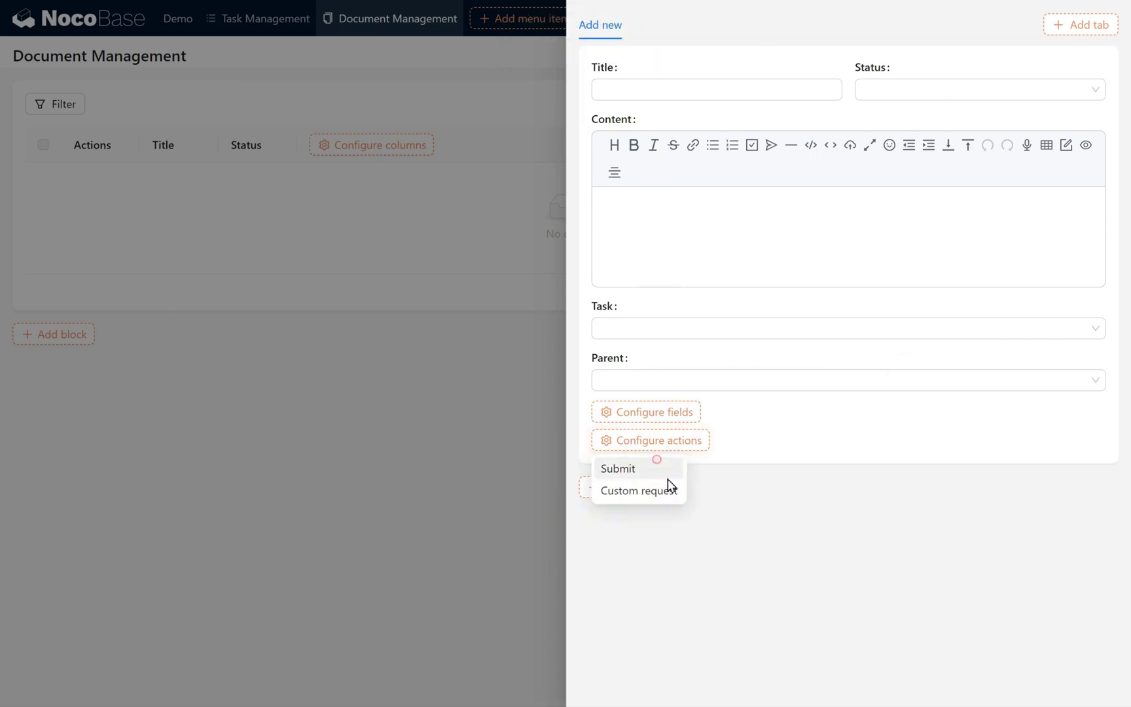
click(658, 468)
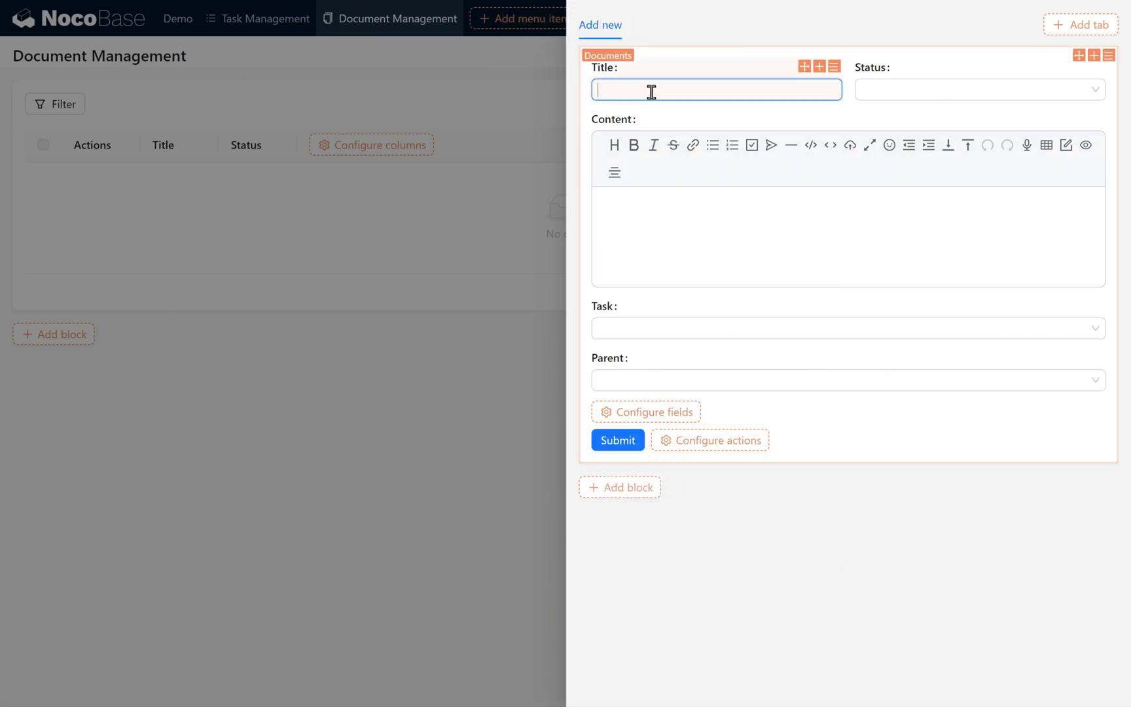
Create a document titled File 1 with status Draft and task Document Demo, and submit it.
click(878, 89)
click(881, 115)
click(707, 319)
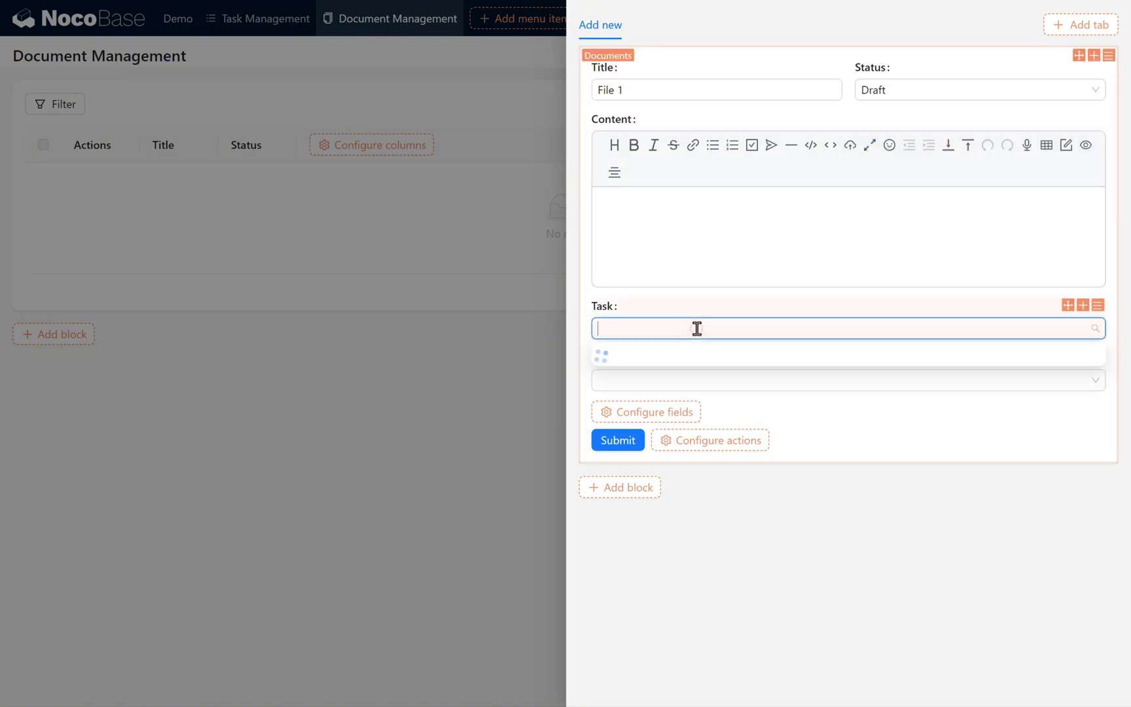
scroll(720, 445, down, 1)
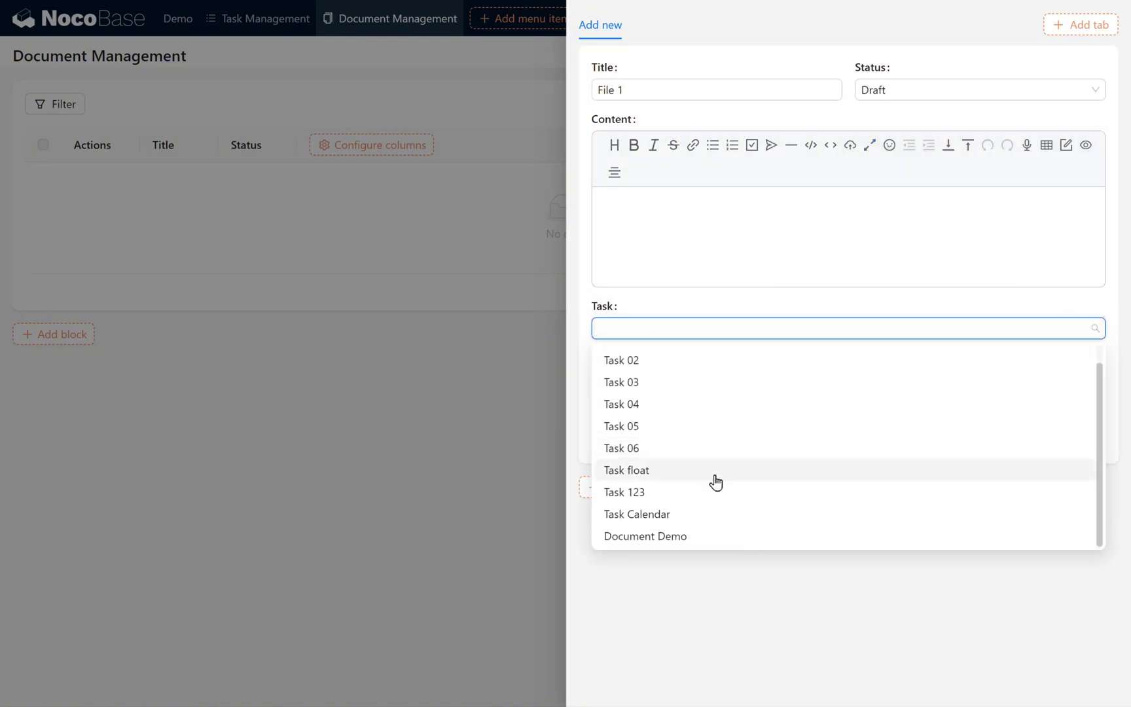
click(688, 542)
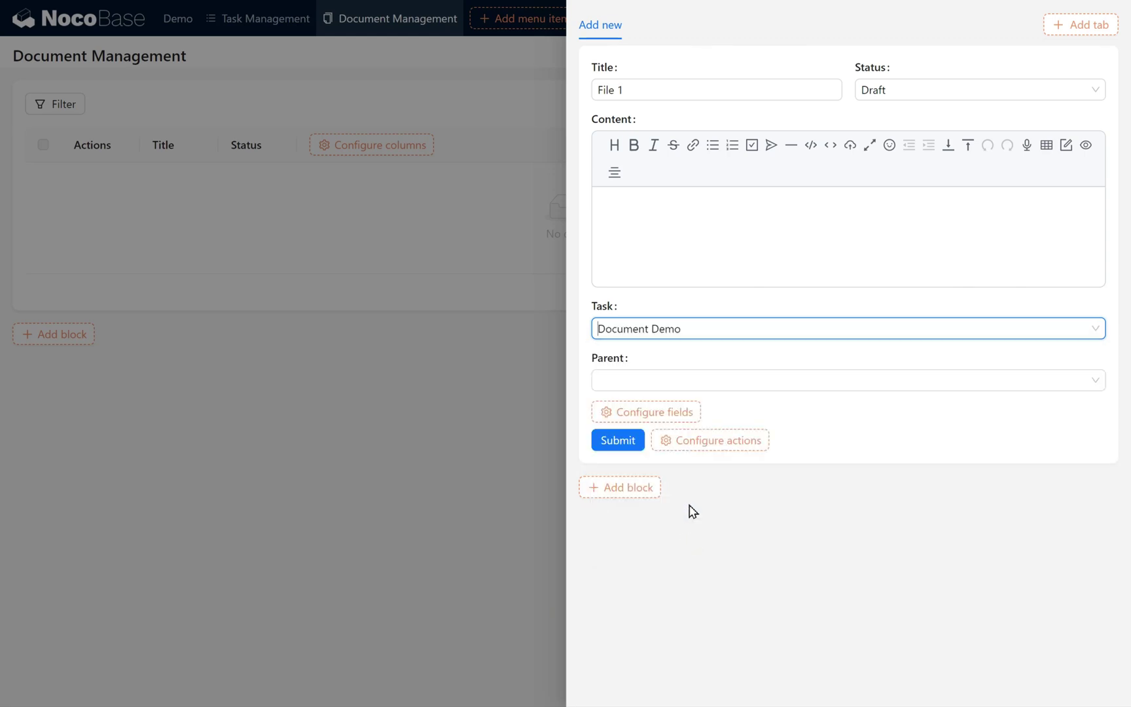
click(612, 445)
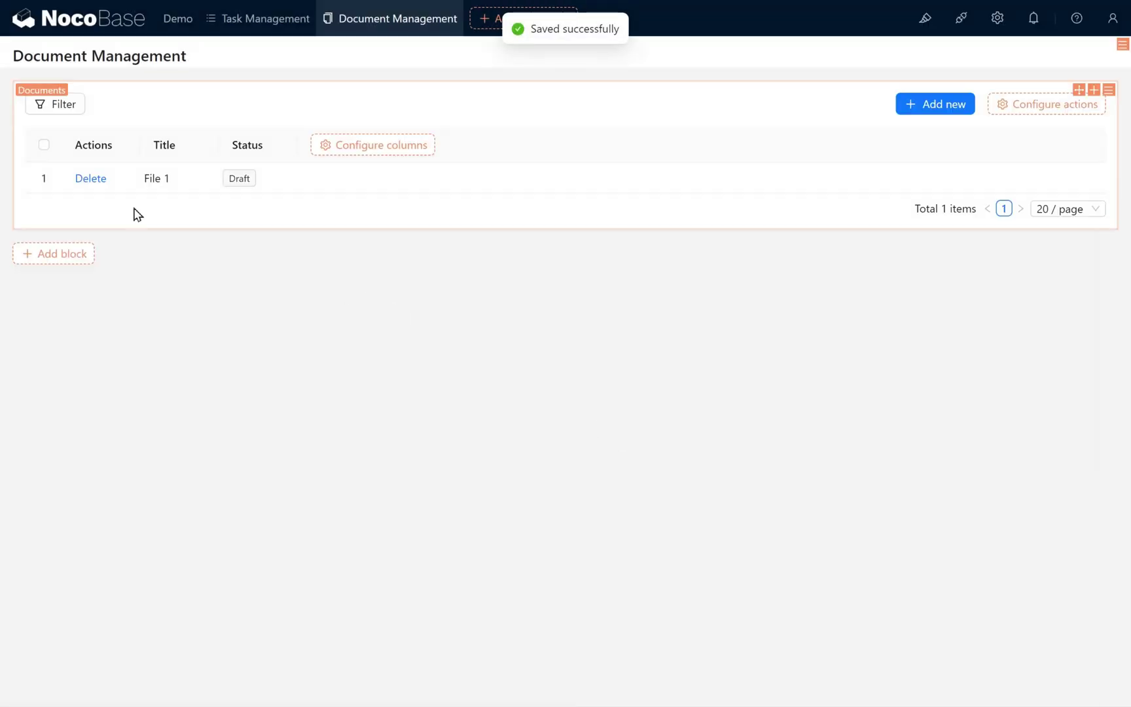
Add an Edit action to the Documents table rows and place it before Delete.
mouse_move(123, 134)
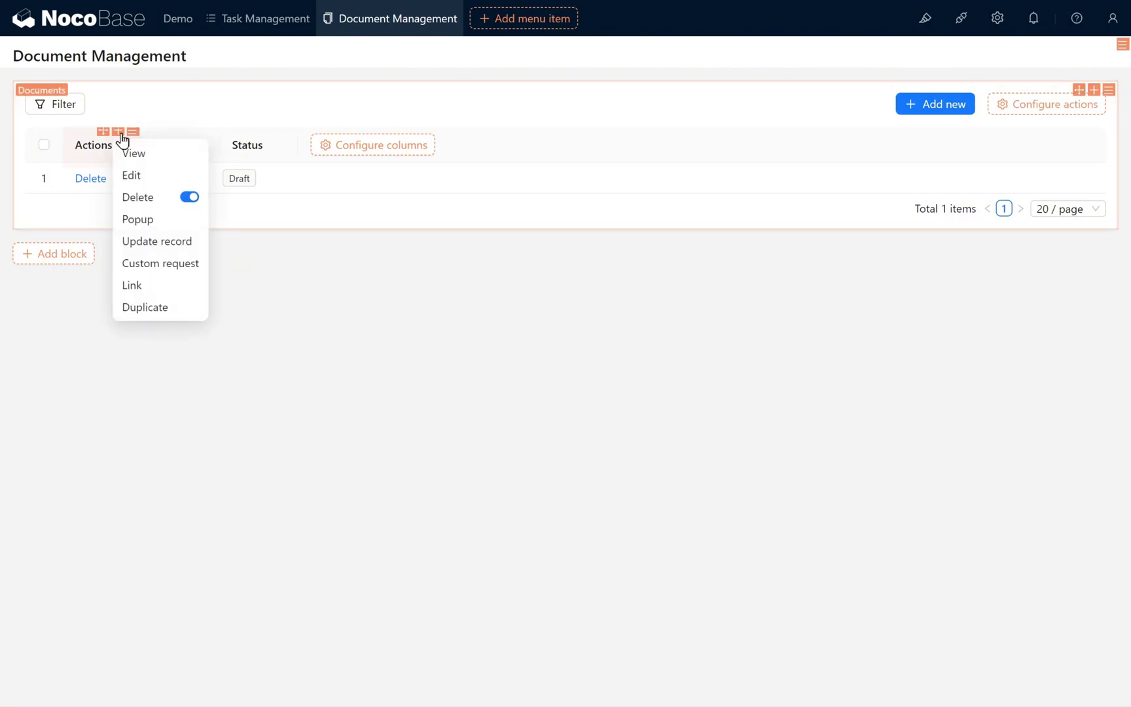
click(132, 177)
drag(136, 178, 62, 174)
Create a document titled File 2 with status Draft and task Document Demo, and submit it.
click(926, 104)
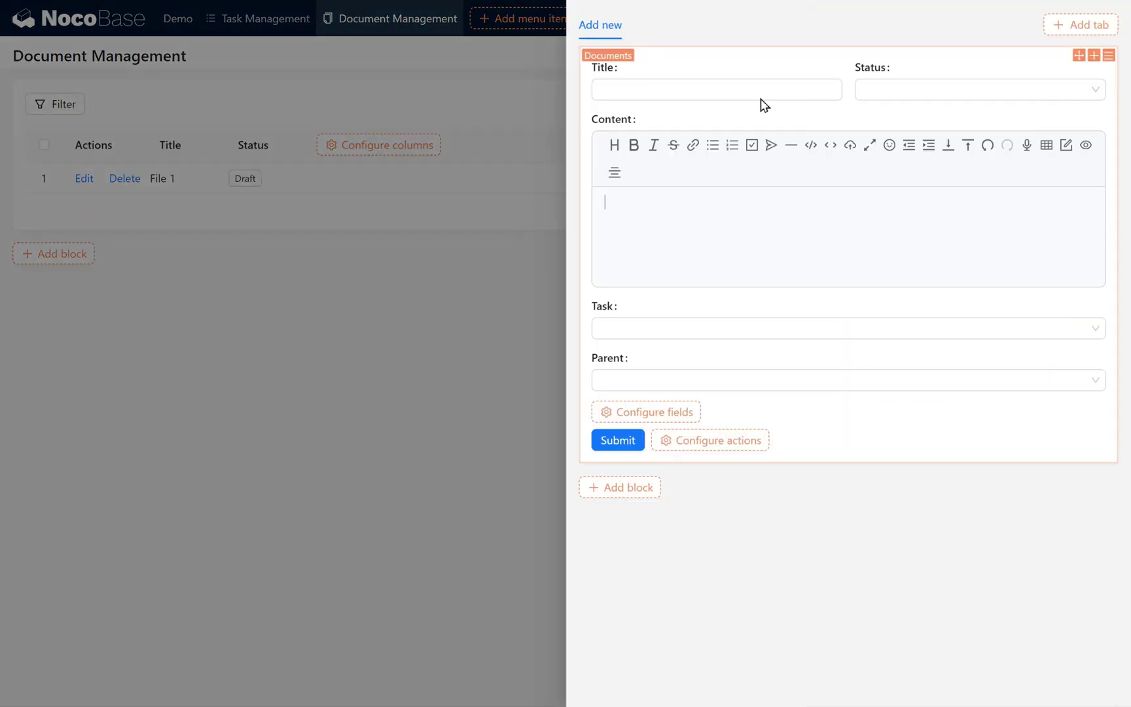
click(714, 89)
text(File 2)
click(985, 89)
click(958, 119)
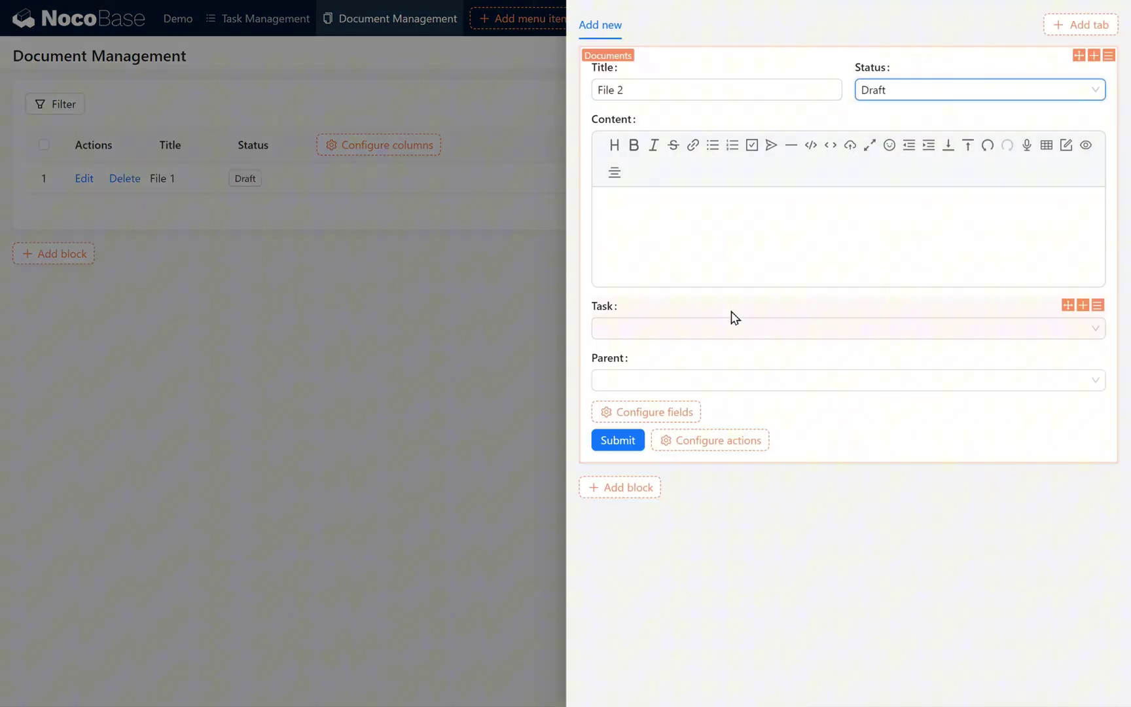
click(714, 321)
scroll(688, 523, down, 1)
click(687, 537)
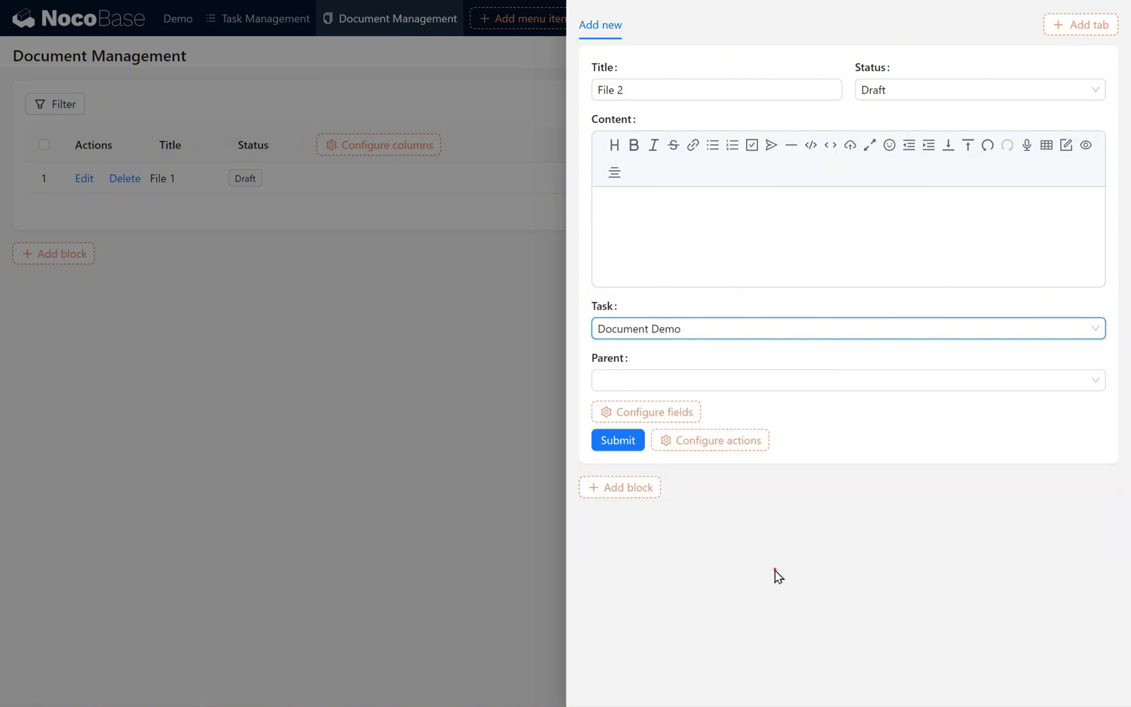
click(612, 451)
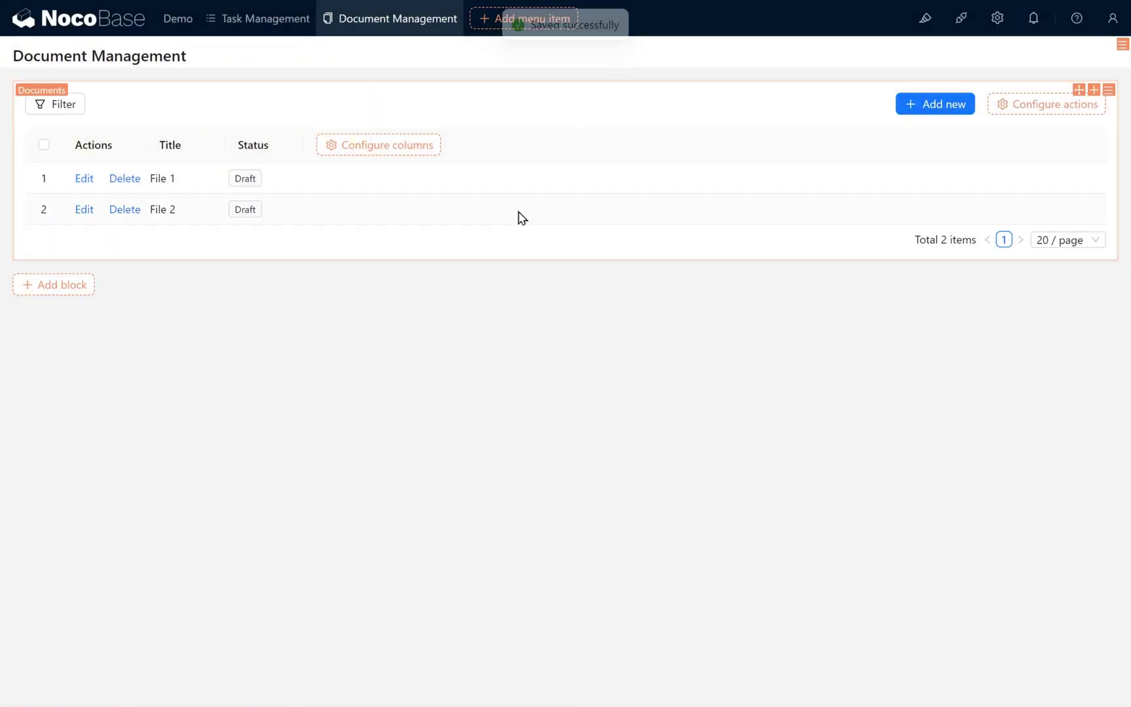
Create a Draft document "File 1 - Chapter One" with content "Chapter One Content", task Document Demo and parent File 1, and submit it.
click(916, 108)
click(774, 90)
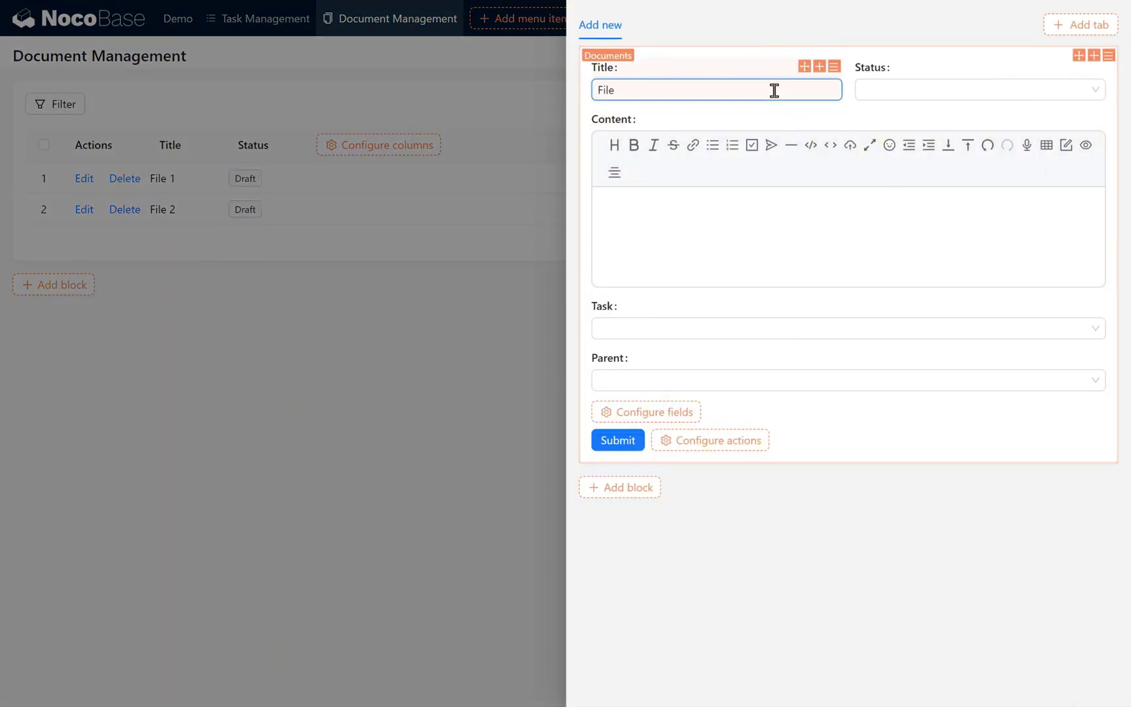
text(File 1 - Chapter One)
click(880, 92)
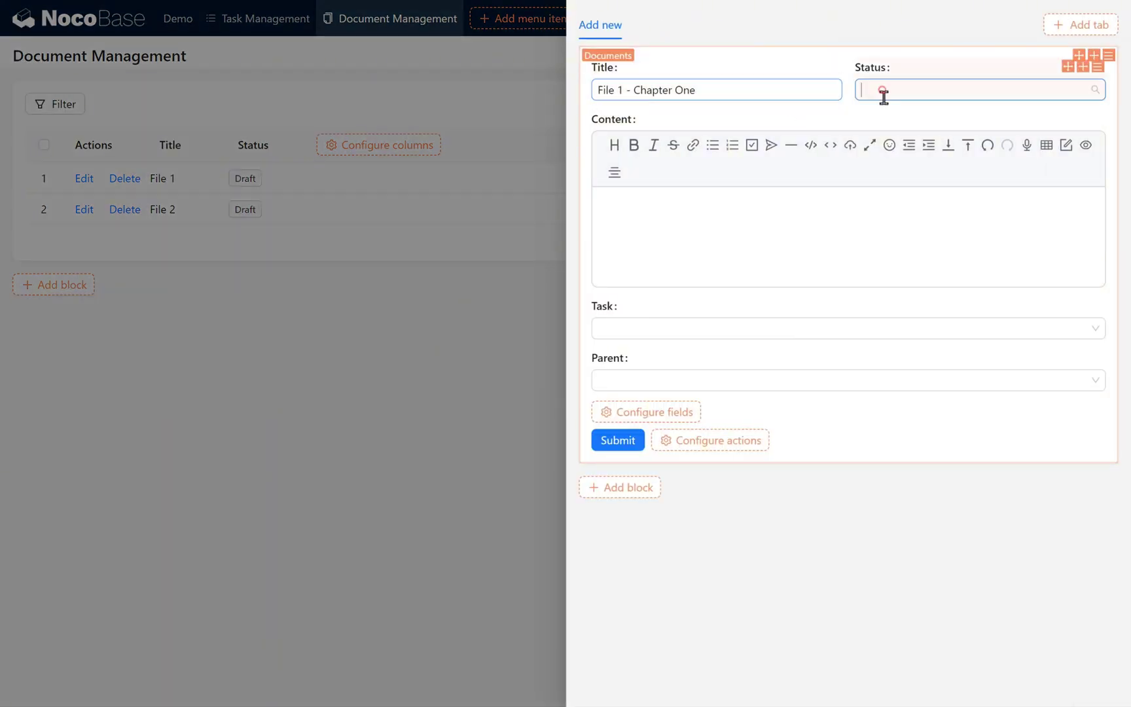
click(881, 117)
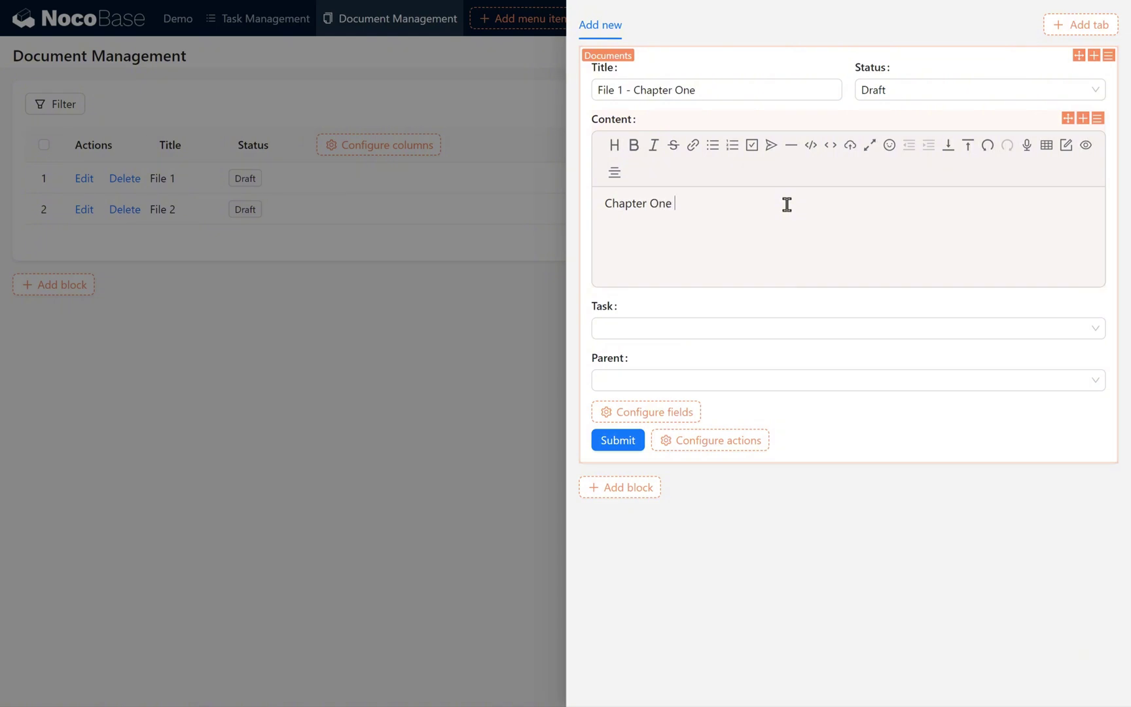
click(725, 328)
scroll(714, 515, down, 3)
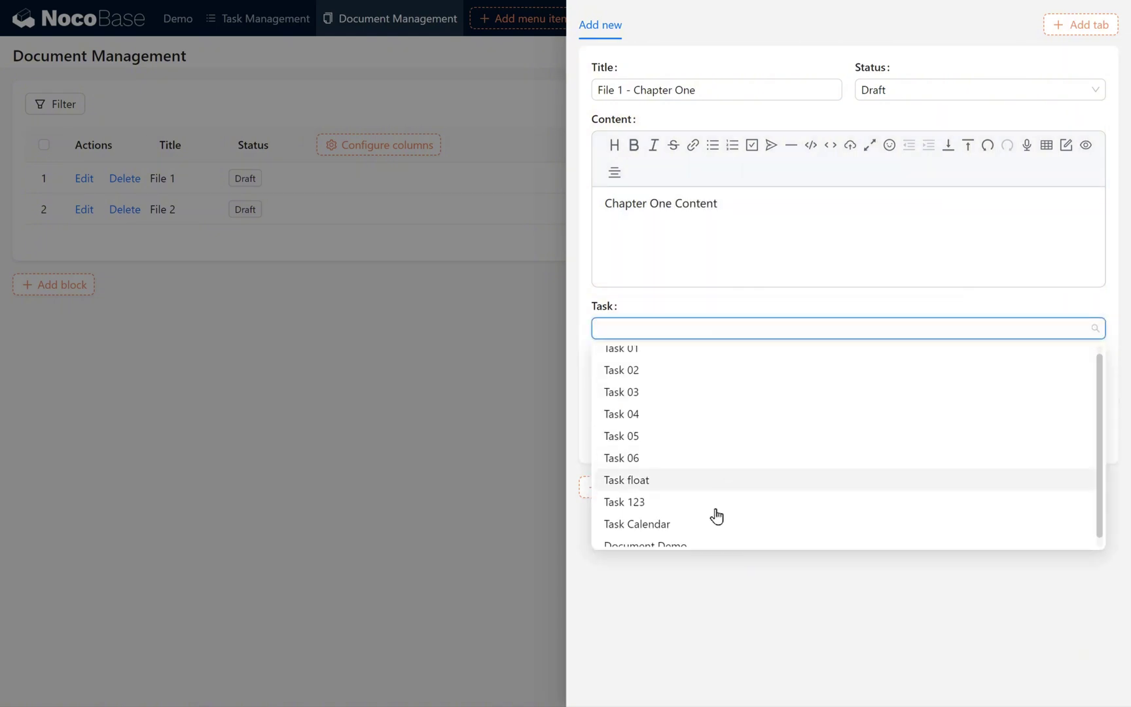
click(693, 536)
click(727, 378)
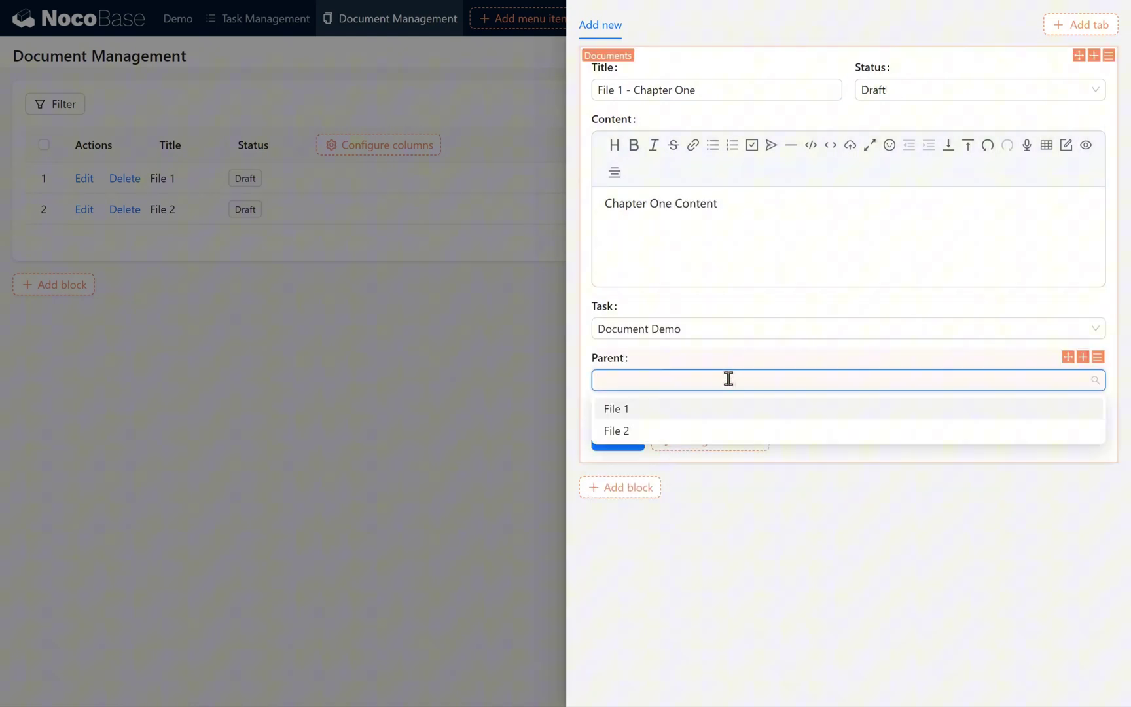
click(645, 411)
click(610, 444)
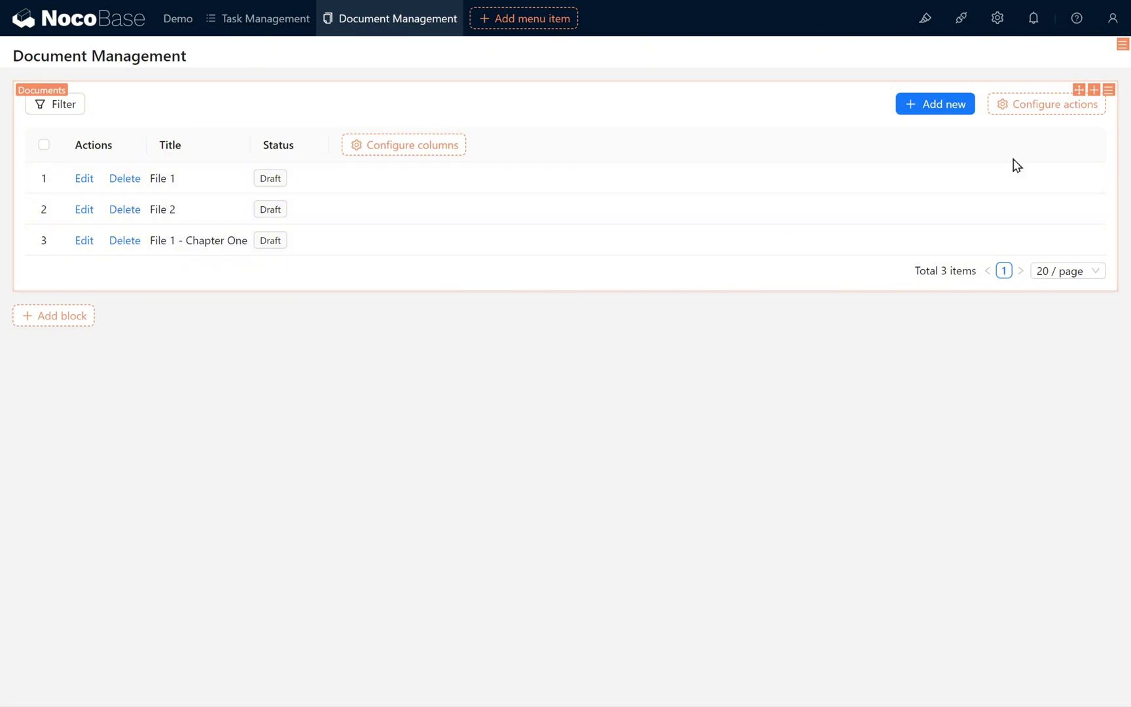
Enable Tree table and Expand All for the Documents table block.
mouse_move(1105, 97)
click(1093, 157)
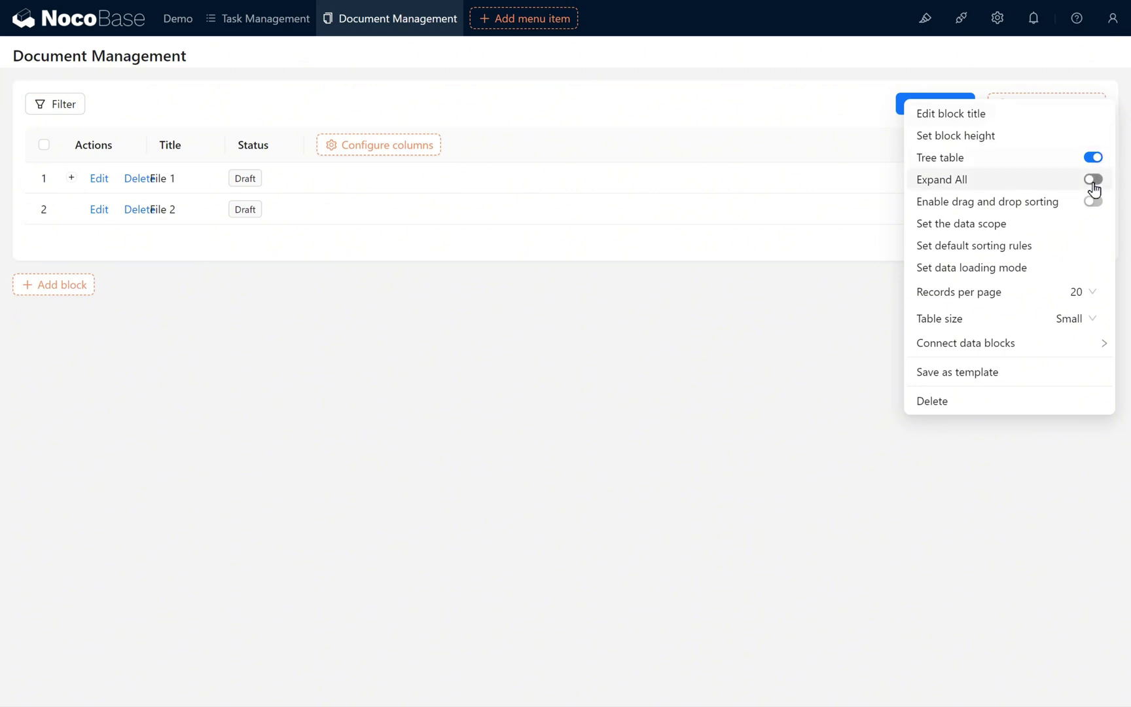
click(1093, 181)
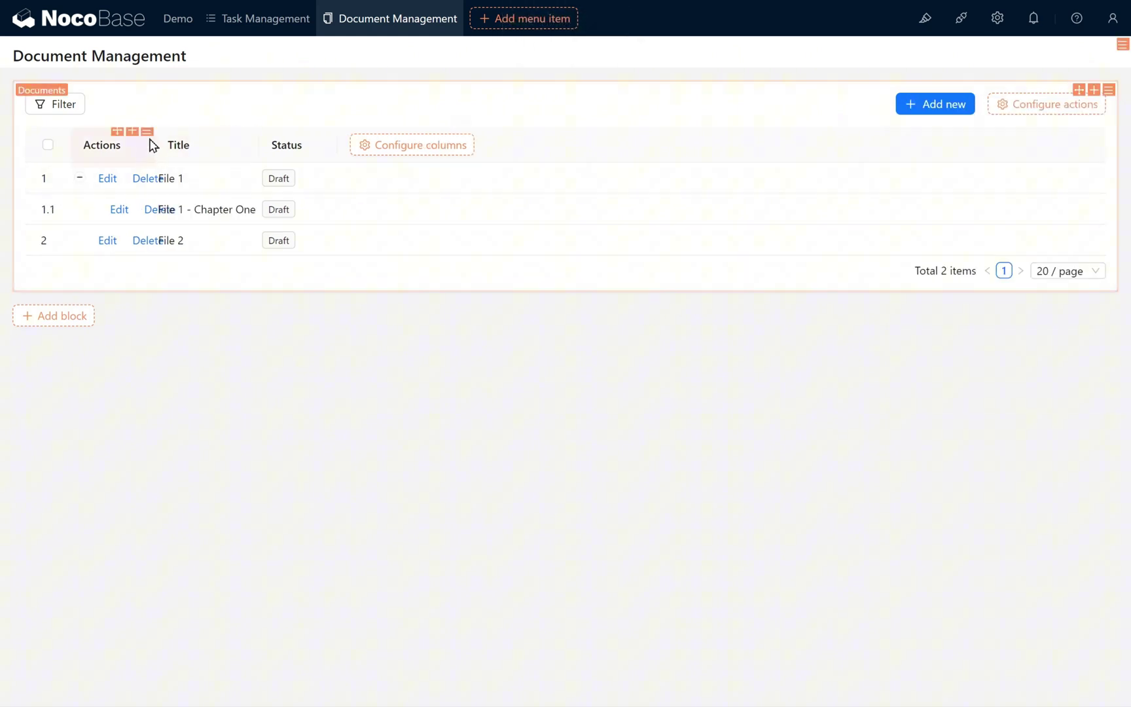
Set the Documents table's Actions column width to 200.
mouse_move(146, 138)
click(183, 219)
double_click(376, 125)
text(200)
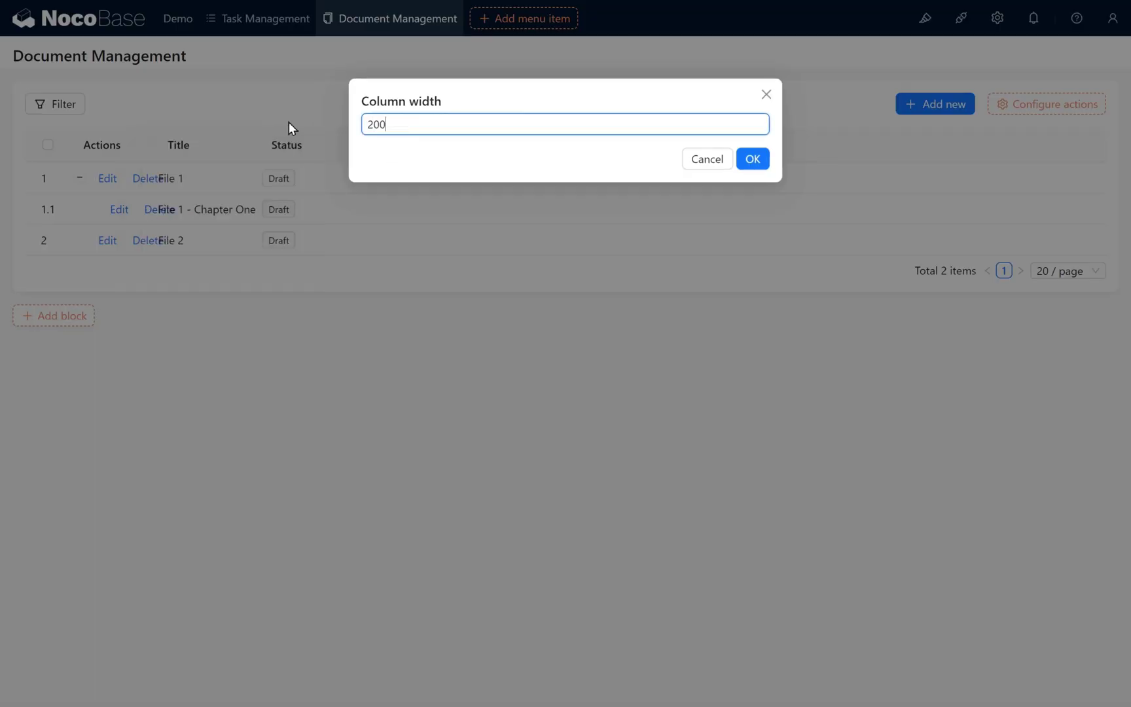
click(752, 159)
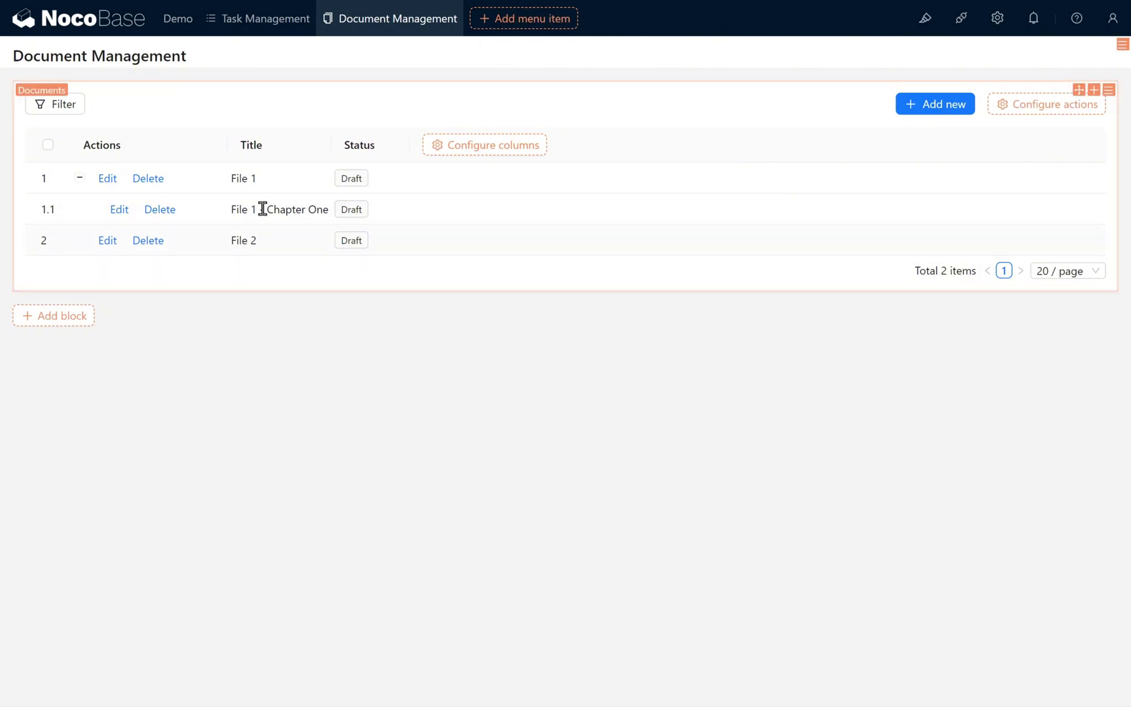
Add the Add child action to the Documents table rows and widen the Actions column to fit it.
mouse_move(202, 138)
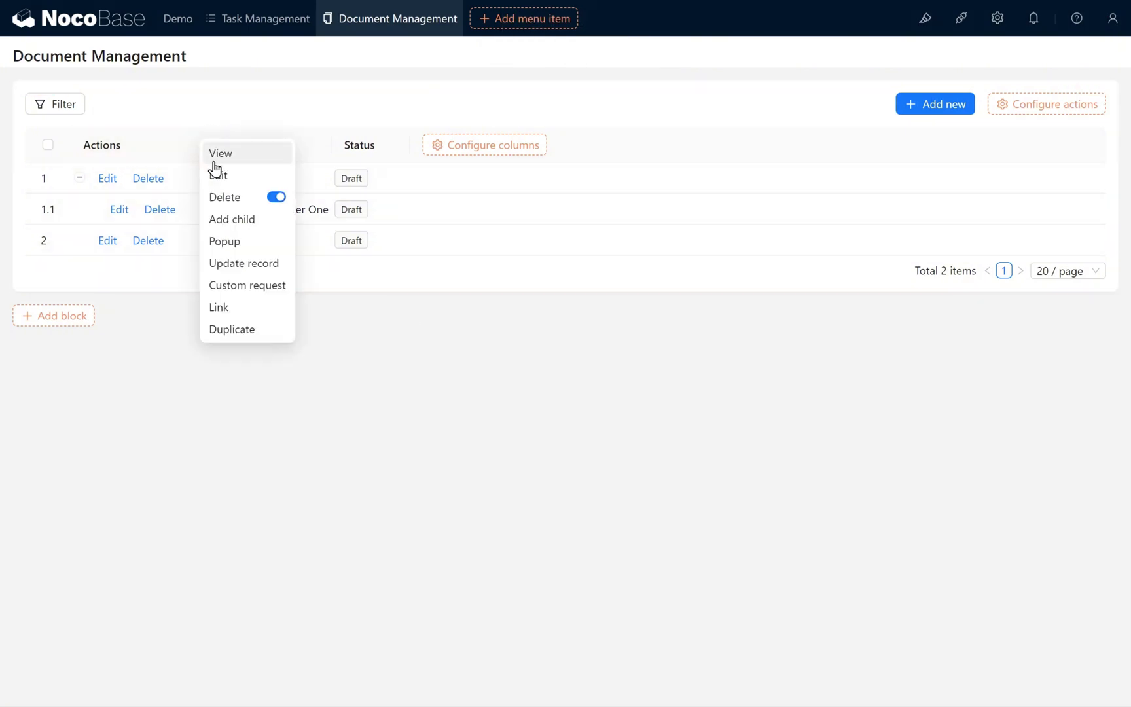
click(229, 221)
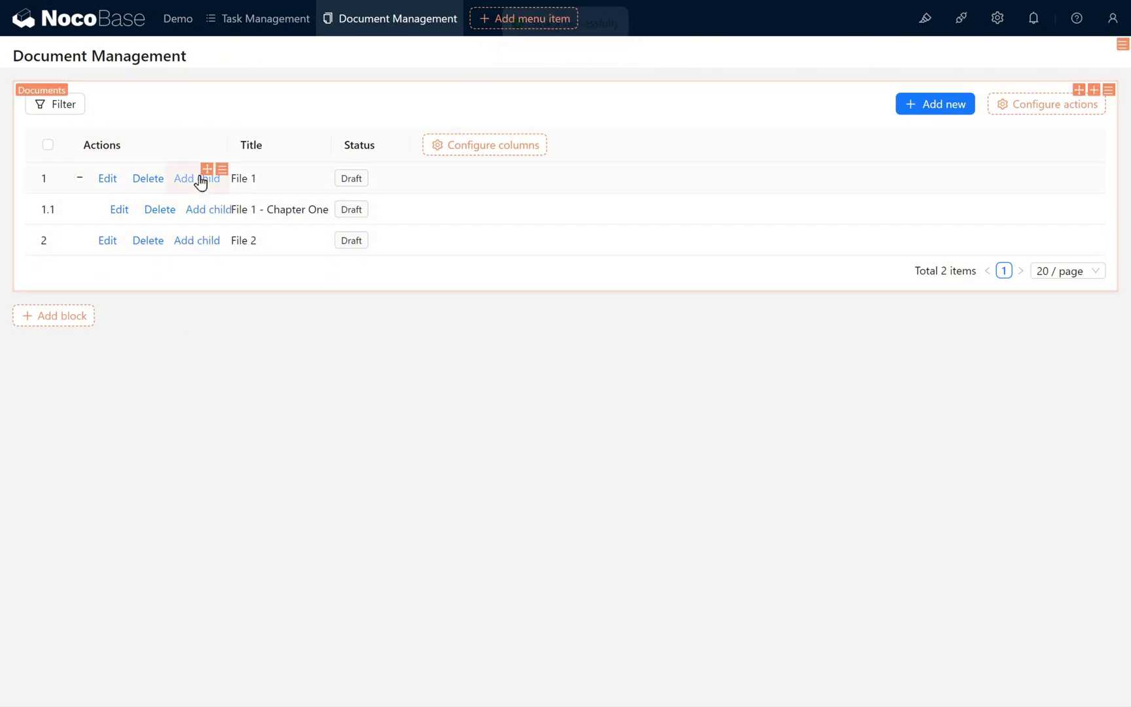
mouse_move(222, 135)
click(269, 226)
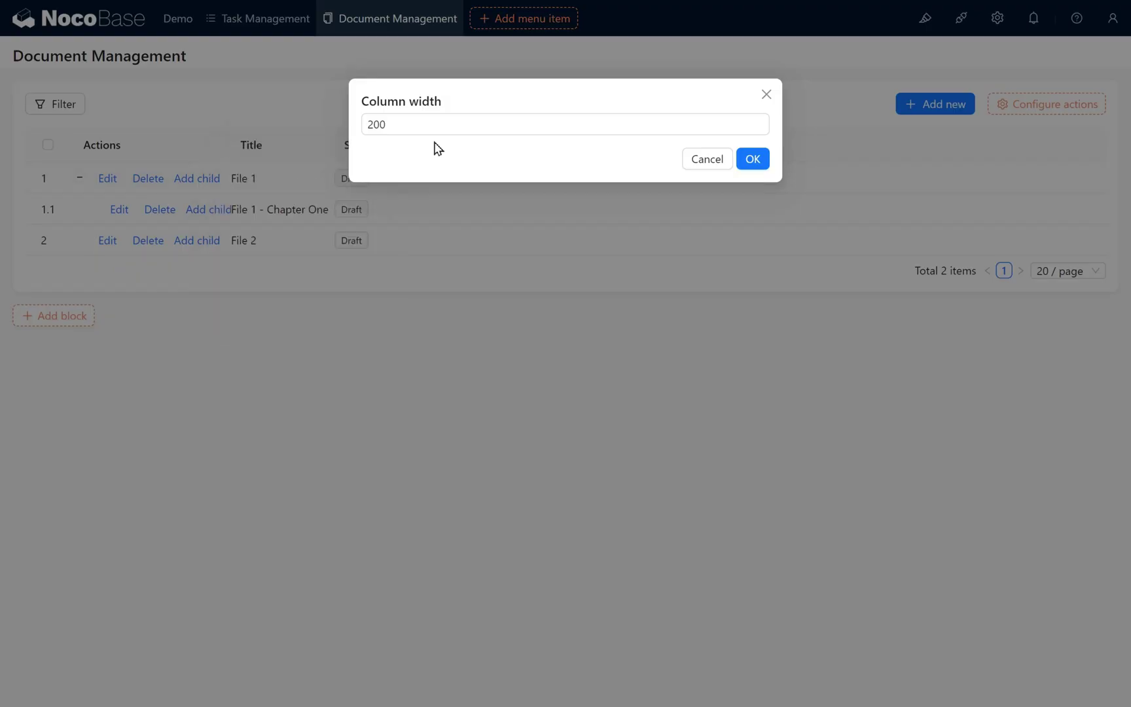
drag(386, 125, 377, 126)
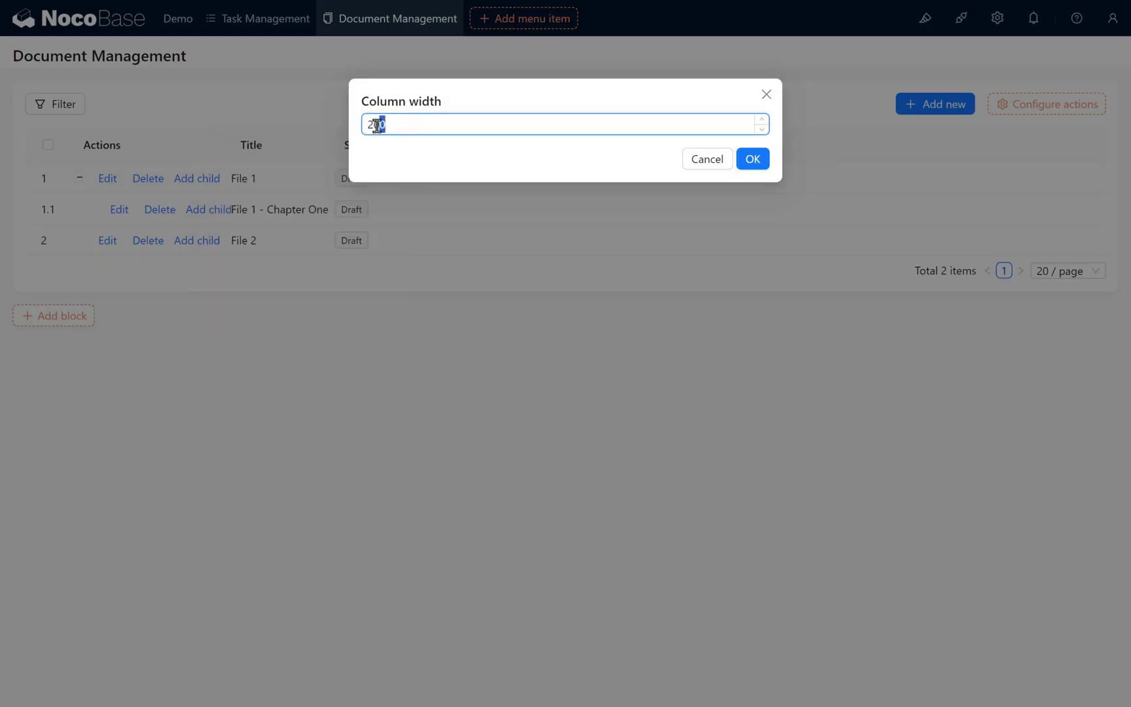
click(751, 161)
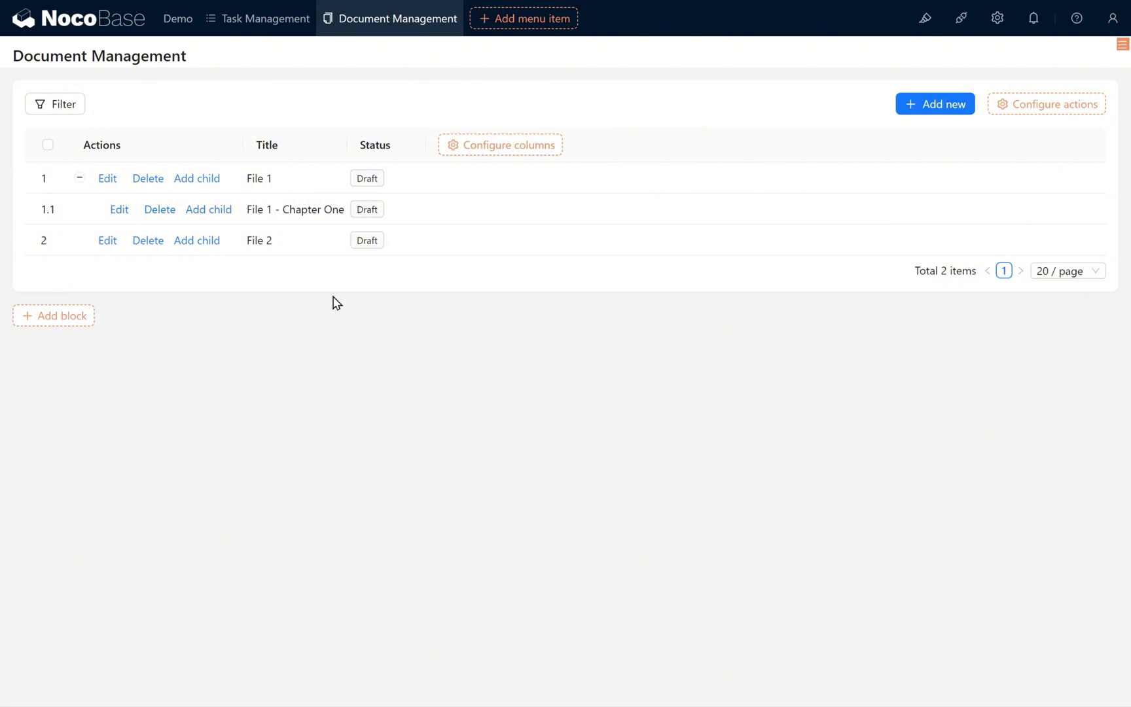
Save the Add new form block of the Documents table as a template named "Documents_Form Add" and close the form.
click(195, 180)
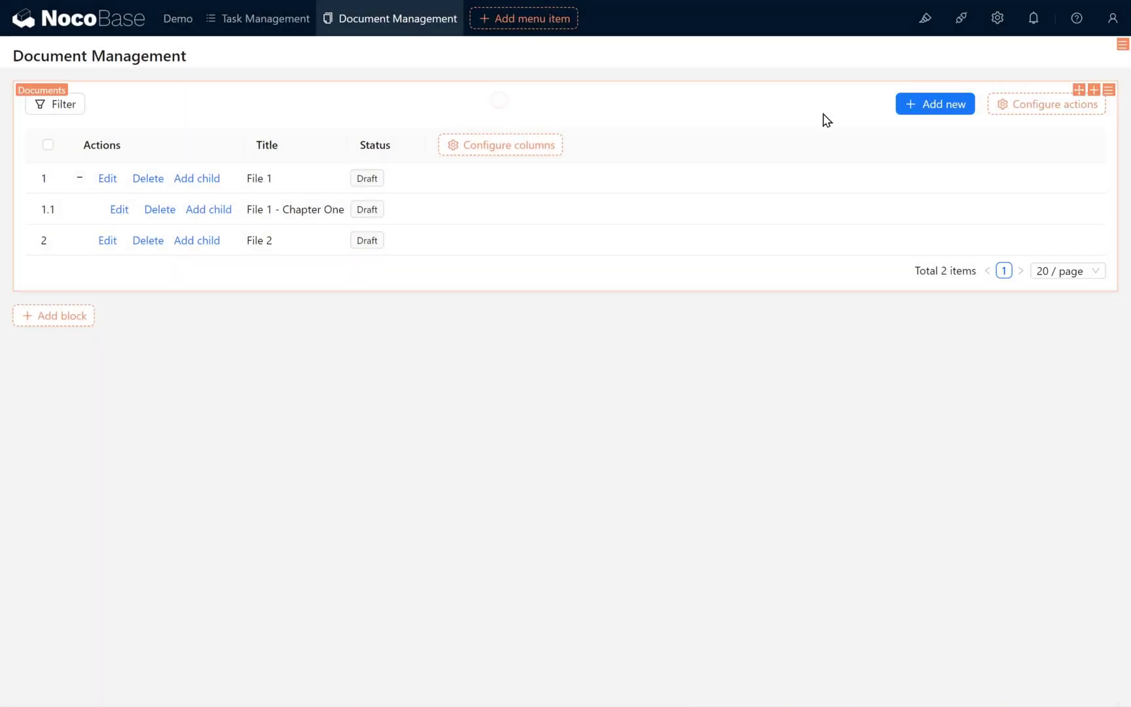
click(905, 110)
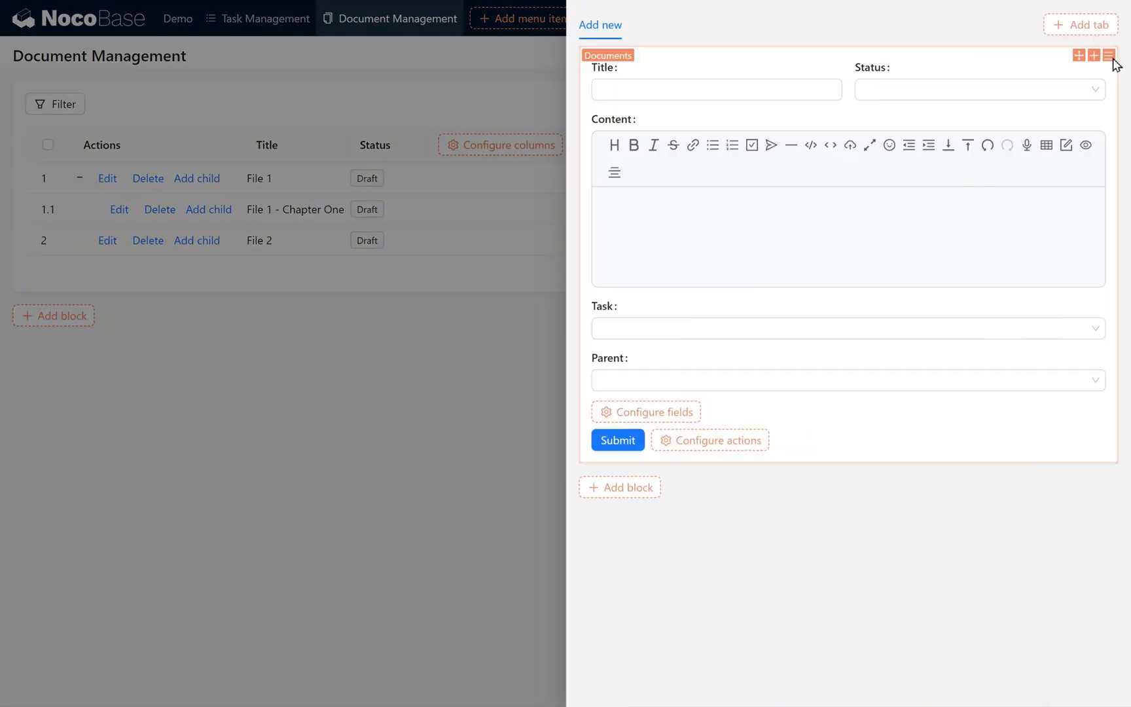
mouse_move(1112, 63)
click(1060, 172)
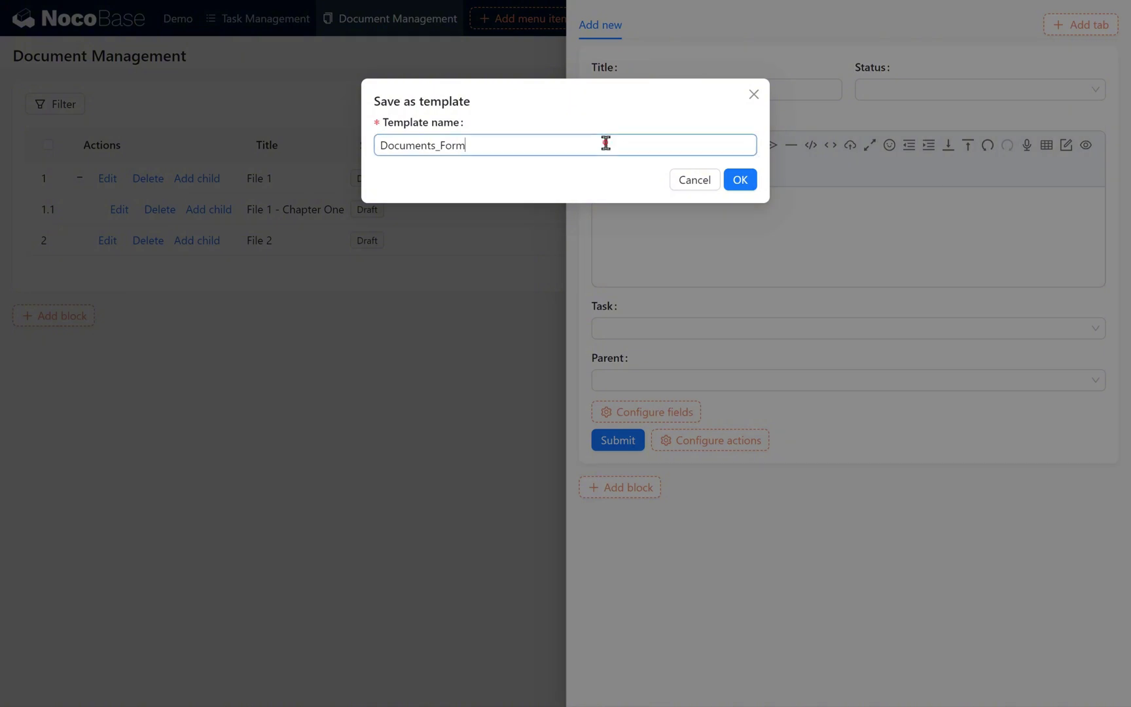
text(Add)
click(738, 180)
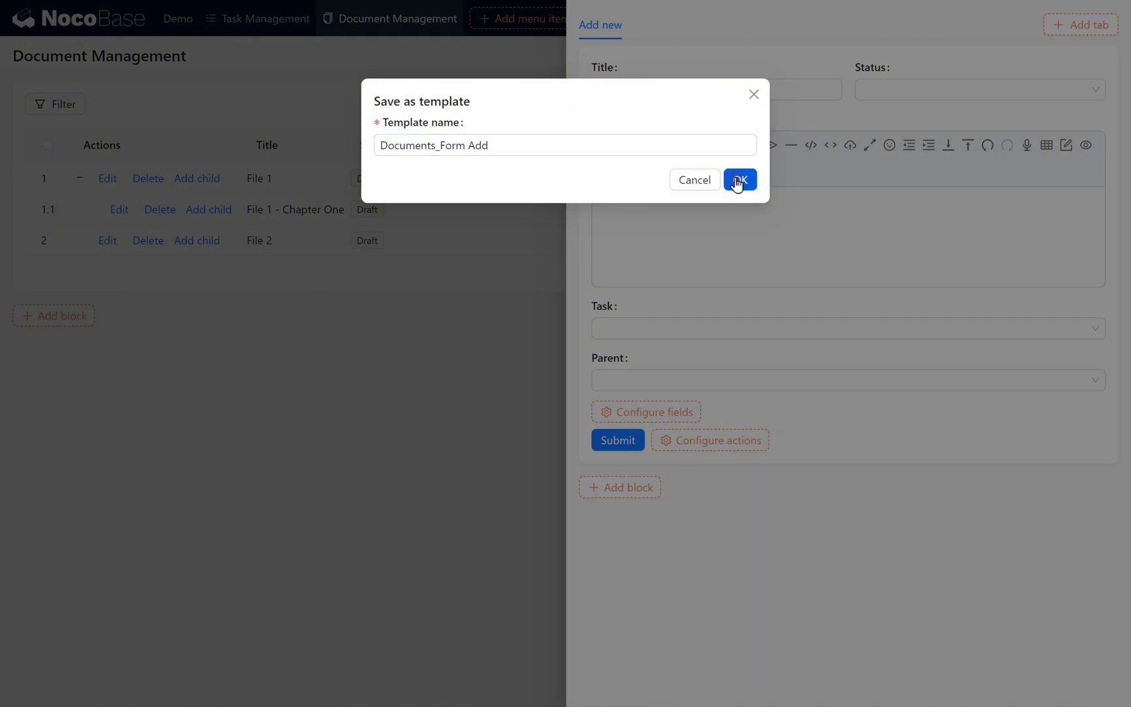
click(352, 302)
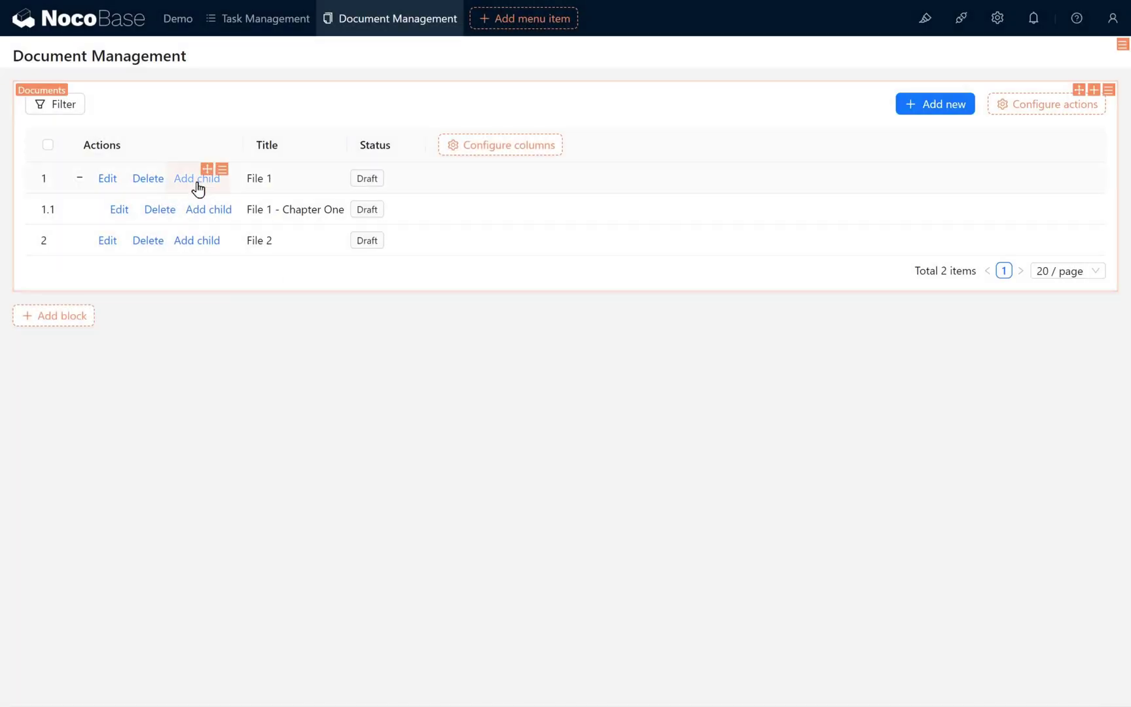
Build File 1's Add child form in the current collection by duplicating the saved form template, and add a Submit action.
click(198, 183)
mouse_move(640, 63)
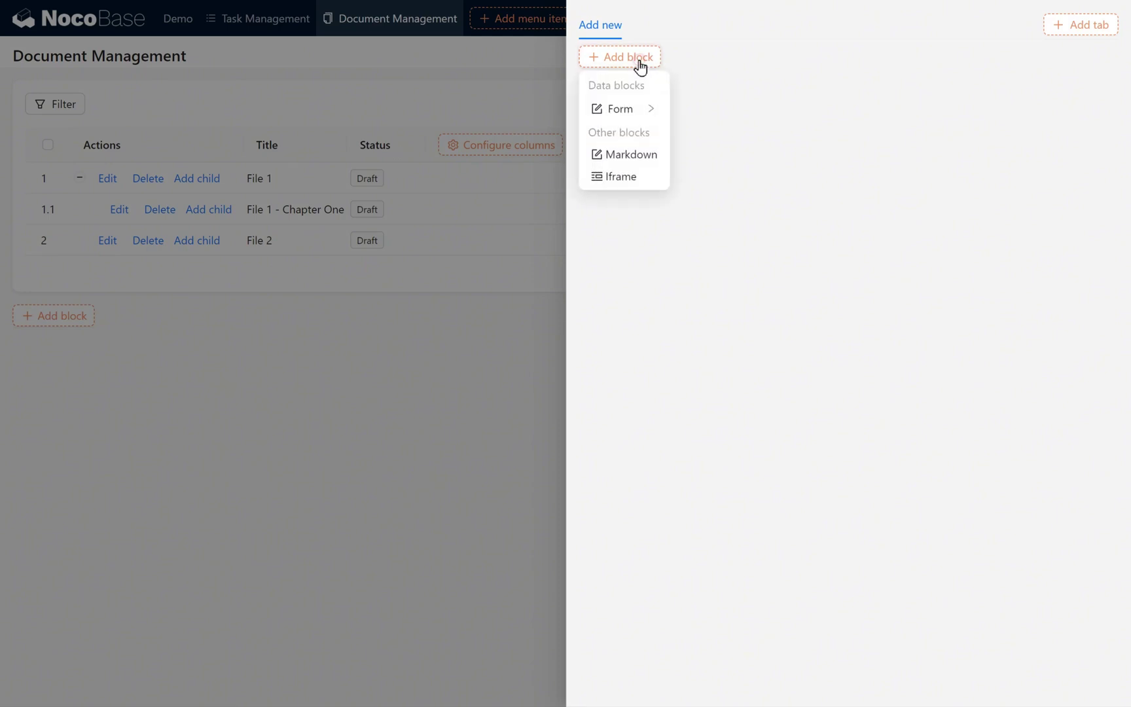
mouse_move(638, 111)
mouse_move(715, 121)
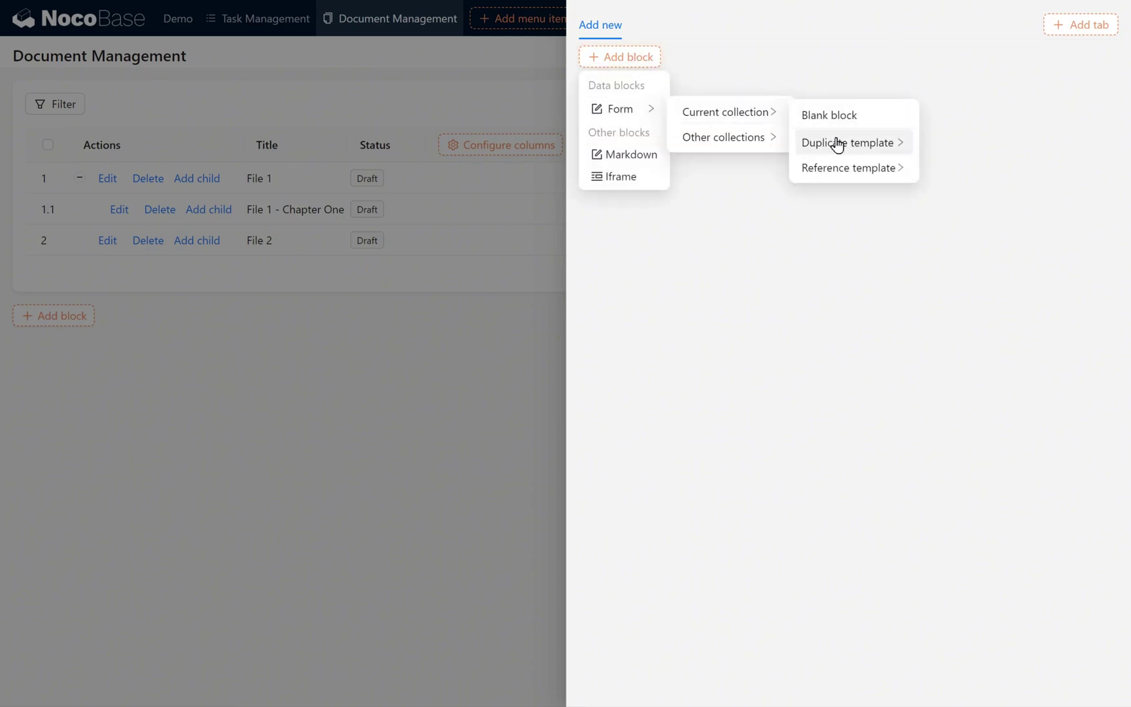
mouse_move(837, 144)
click(977, 147)
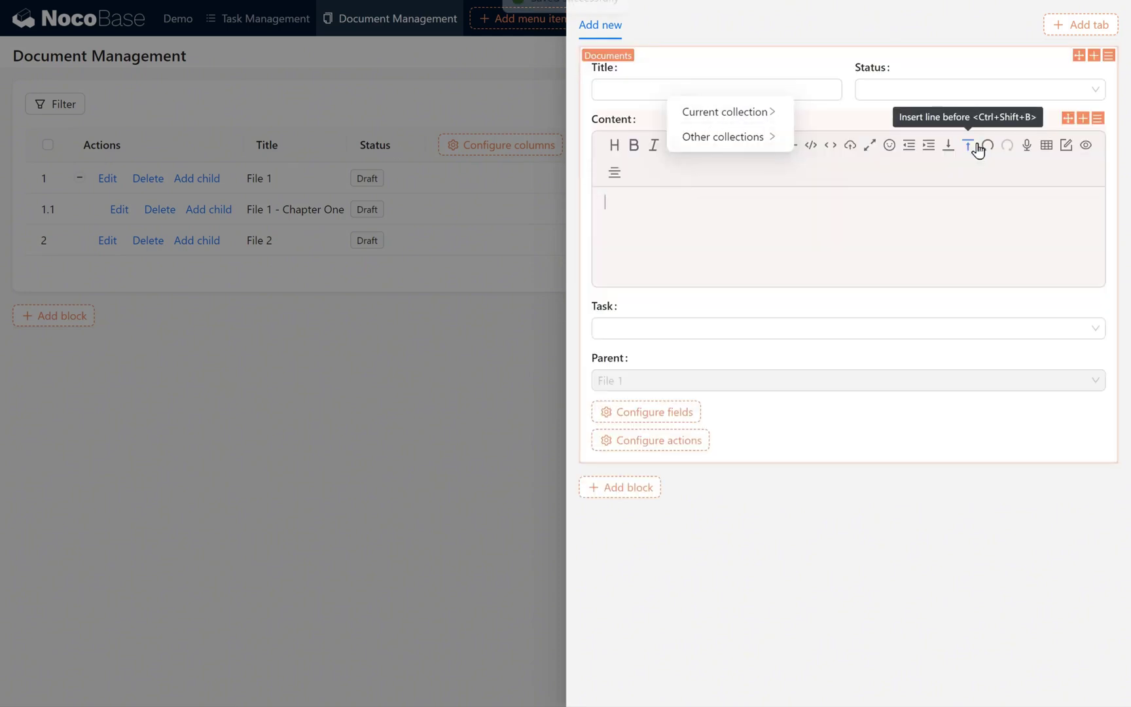
mouse_move(686, 445)
click(618, 467)
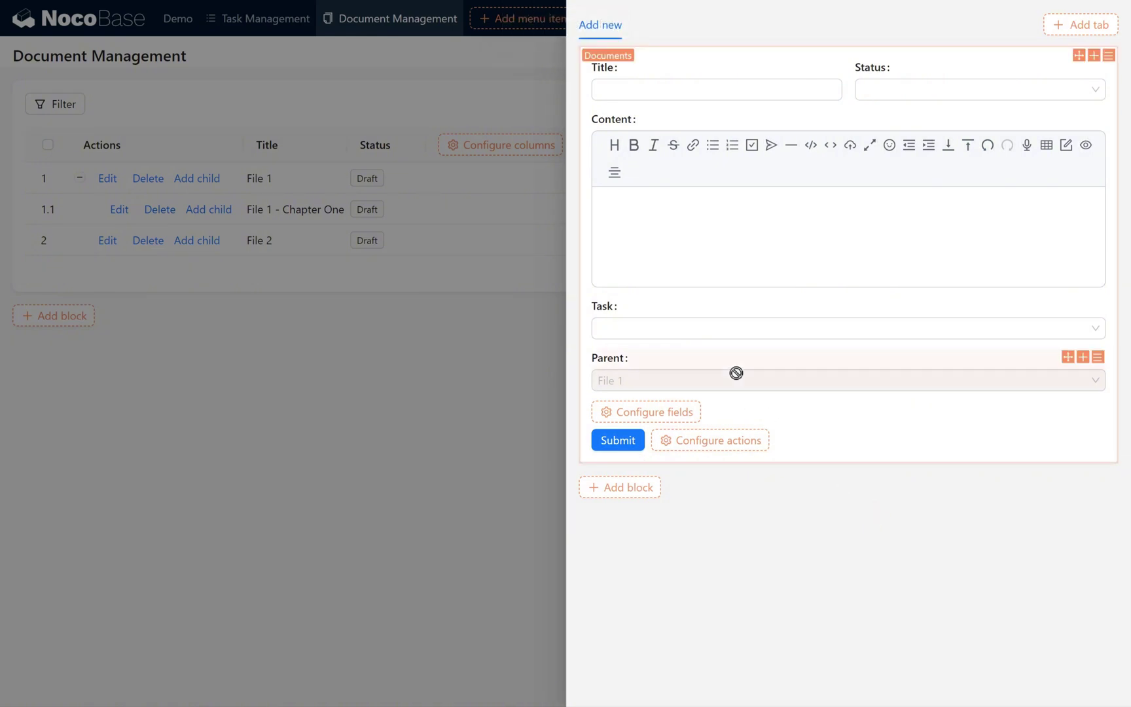
mouse_move(634, 367)
mouse_down()
mouse_move(591, 362)
mouse_move(639, 377)
mouse_move(615, 374)
mouse_up()
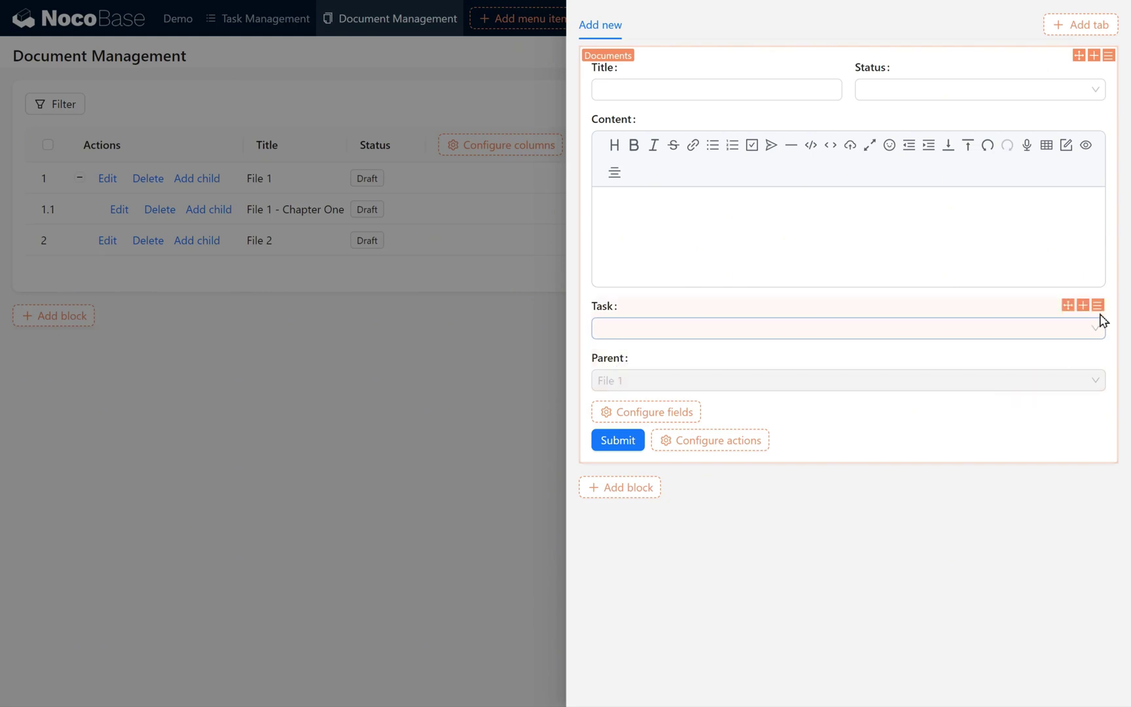
Set the default value of the child form's Task field to the variable Current form / Parent / Task.
mouse_move(1103, 312)
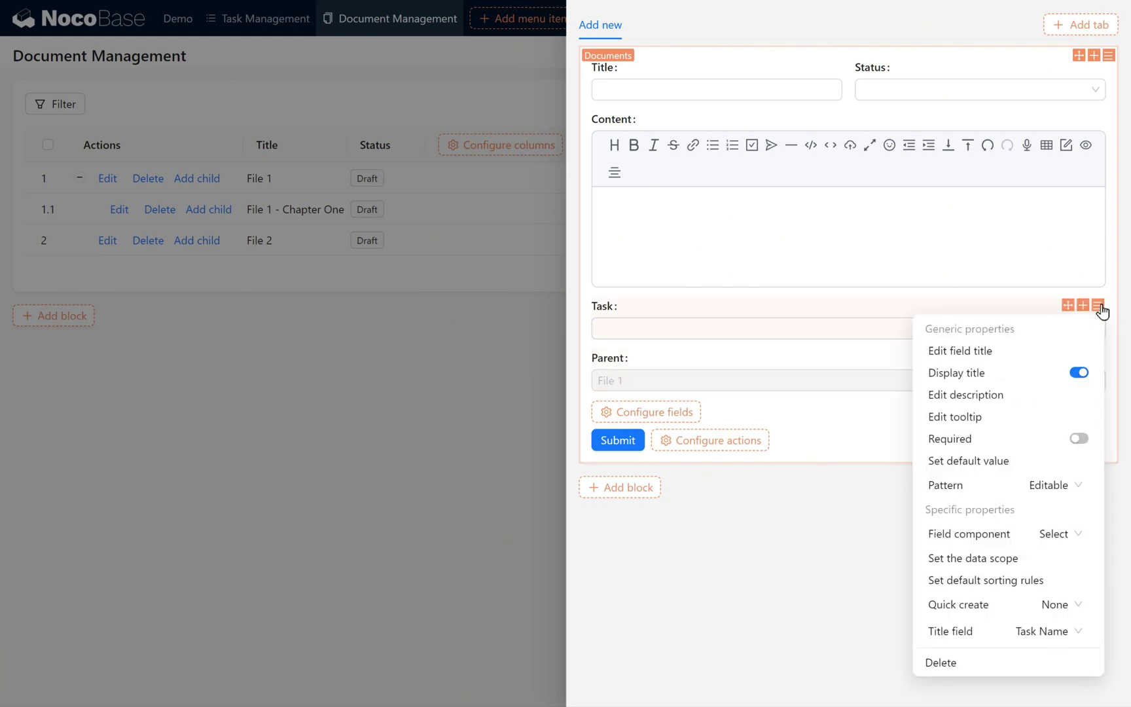
click(1013, 462)
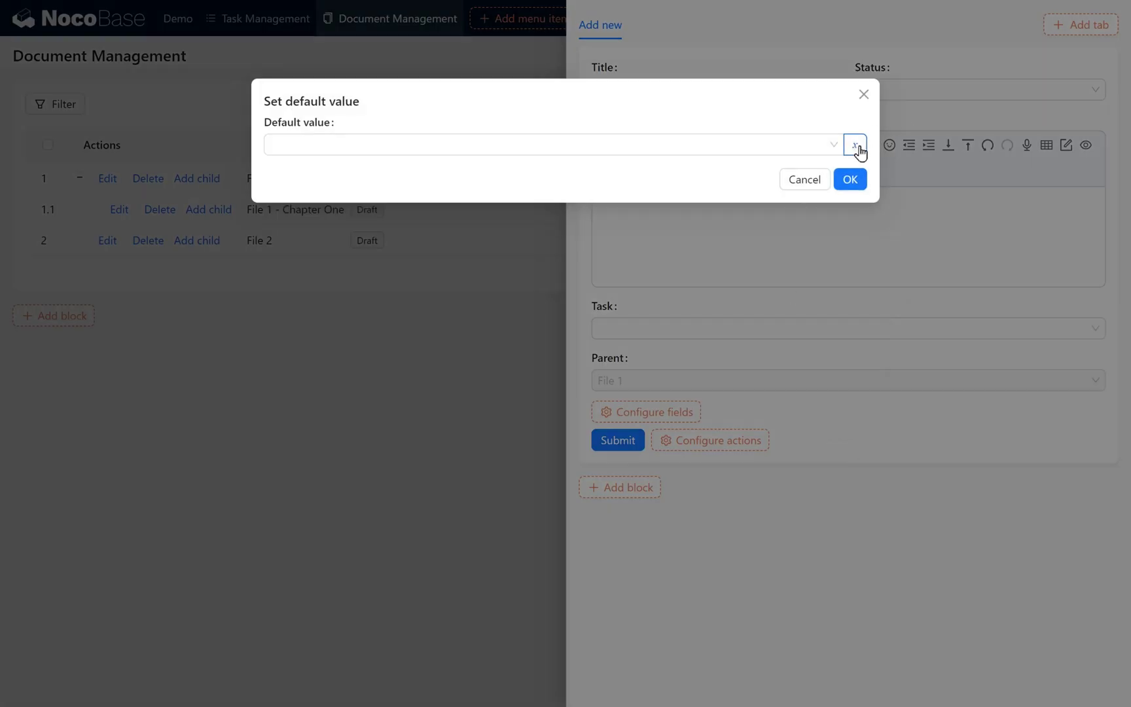
click(858, 147)
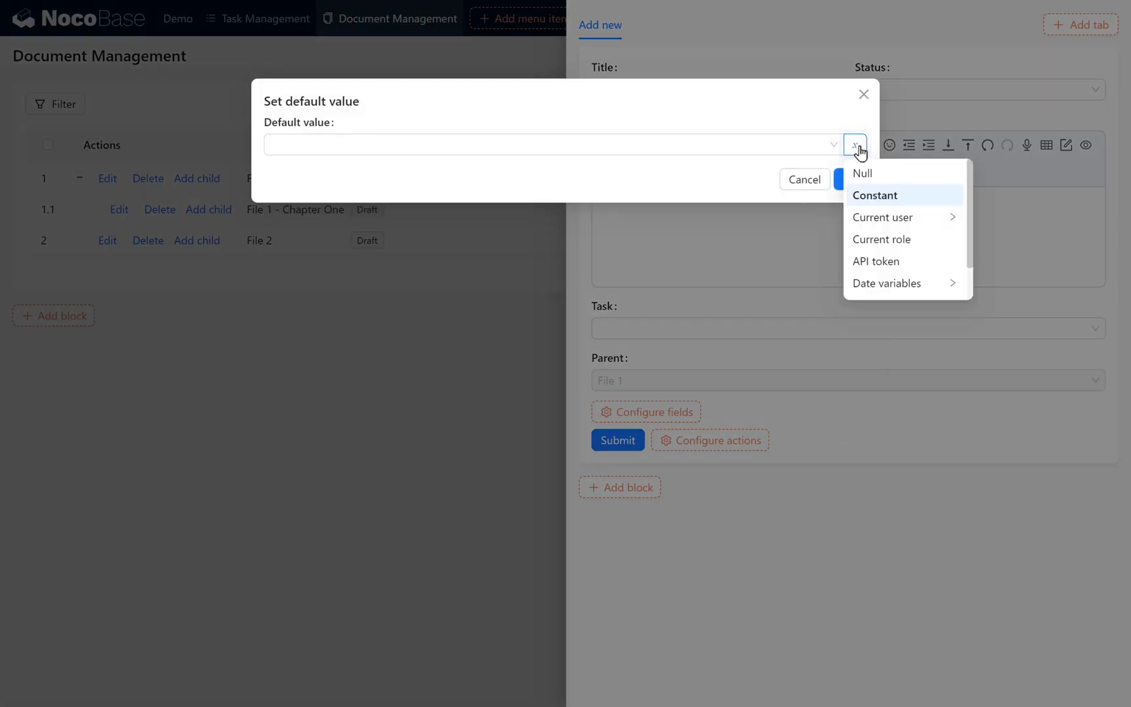
scroll(902, 275, down, 1)
click(903, 273)
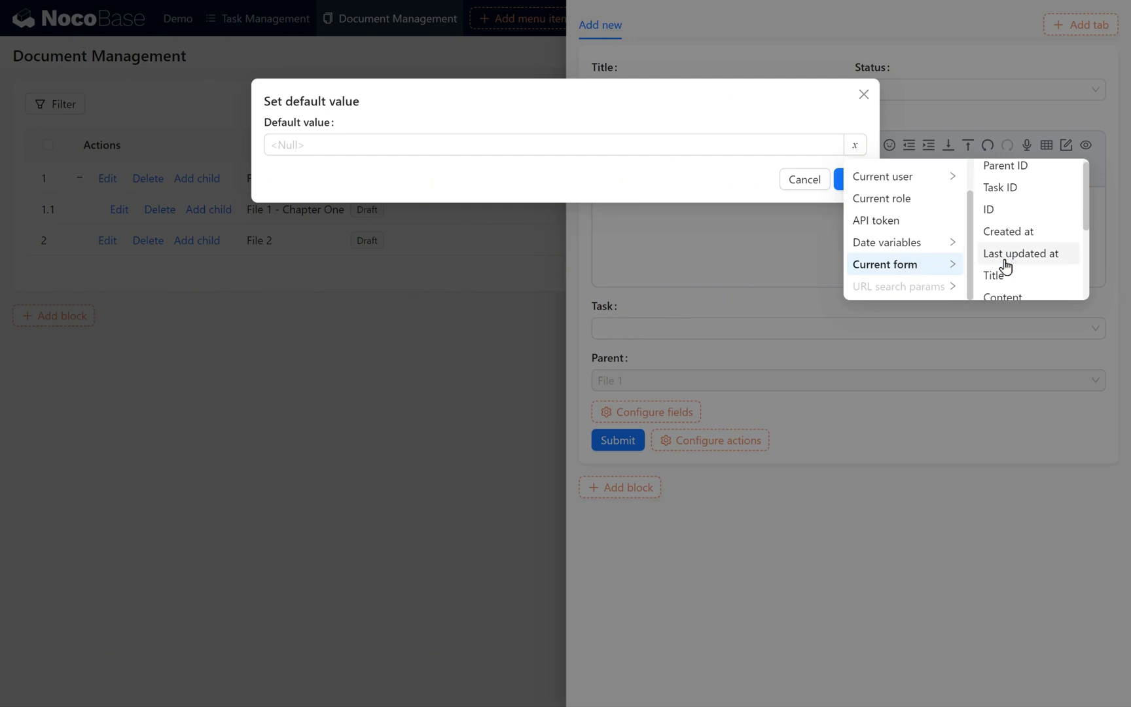
scroll(1008, 262, down, 2)
click(1028, 231)
scroll(813, 260, down, 3)
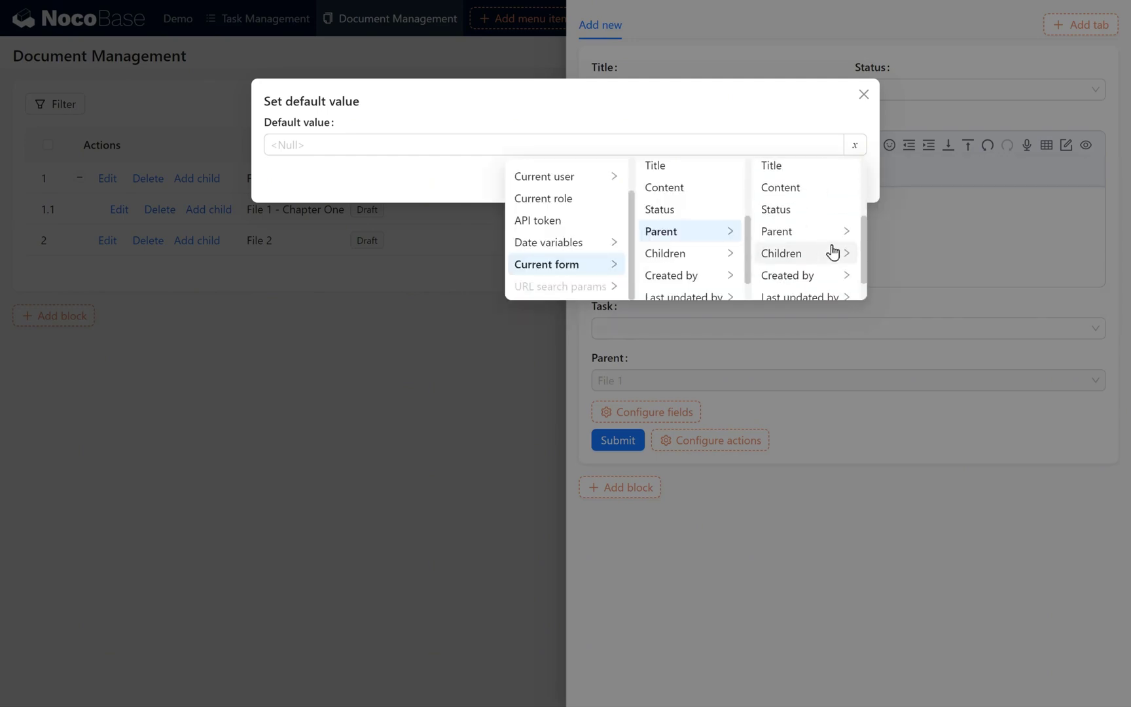
scroll(837, 257, down, 2)
click(836, 286)
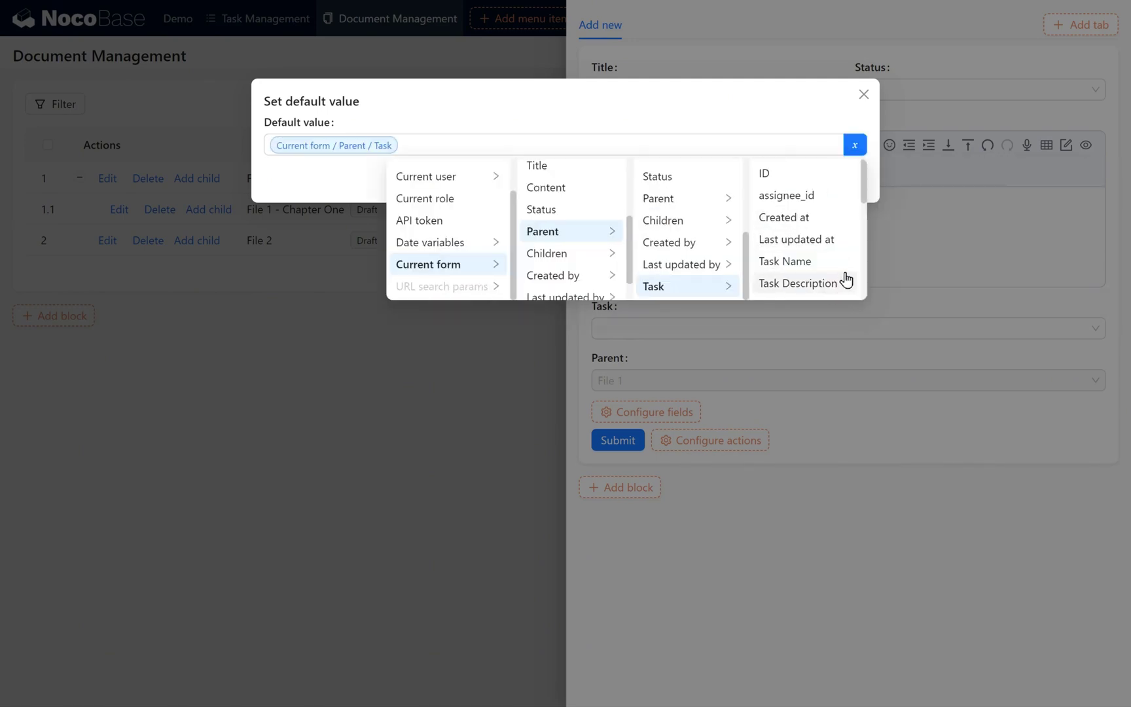
scroll(833, 279, down, 1)
scroll(828, 262, down, 1)
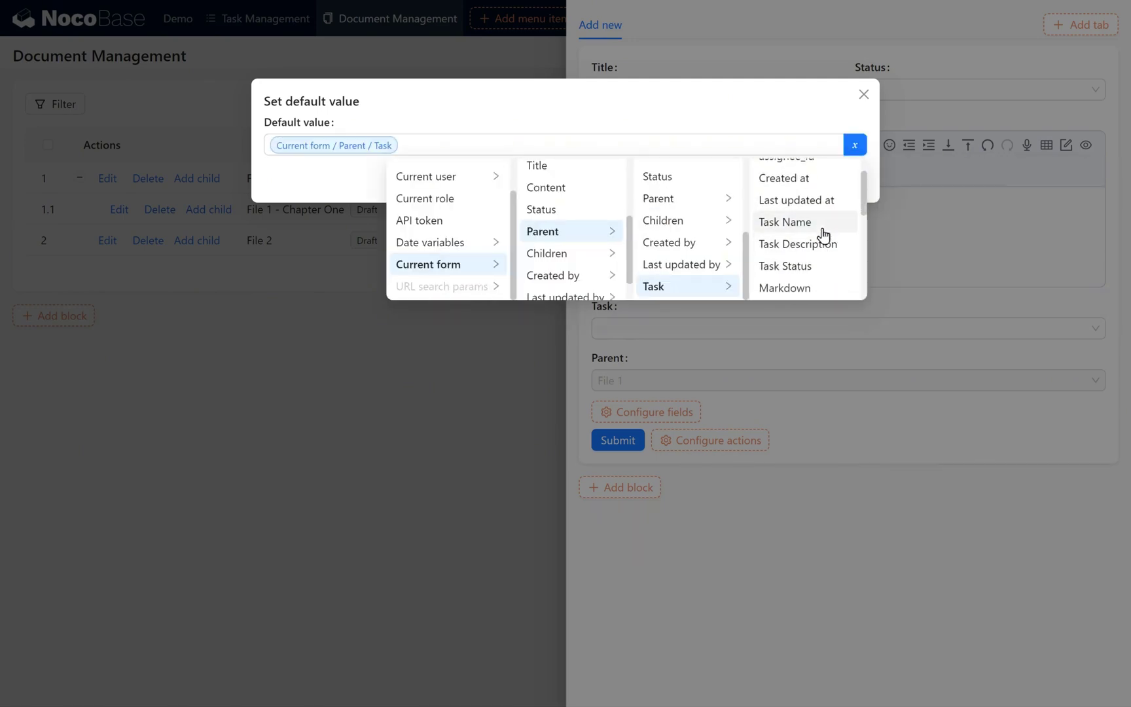
click(747, 122)
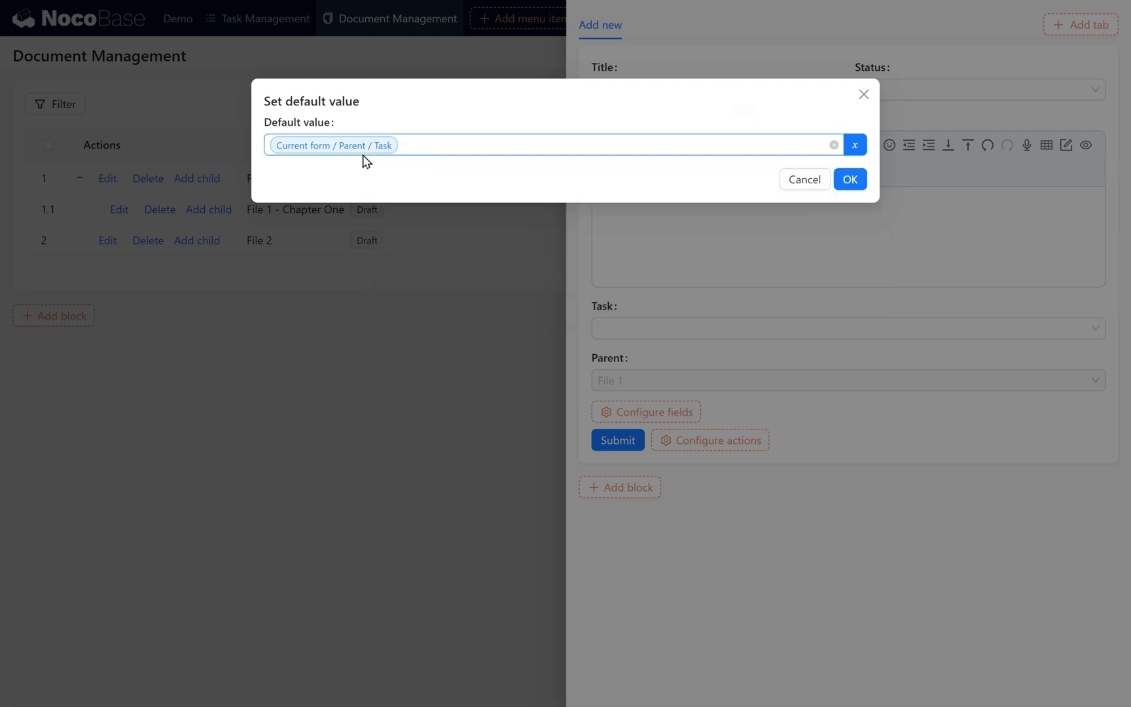
click(855, 181)
Select Document Demo as the Task in File 1's child form and close the form without submitting.
click(1013, 328)
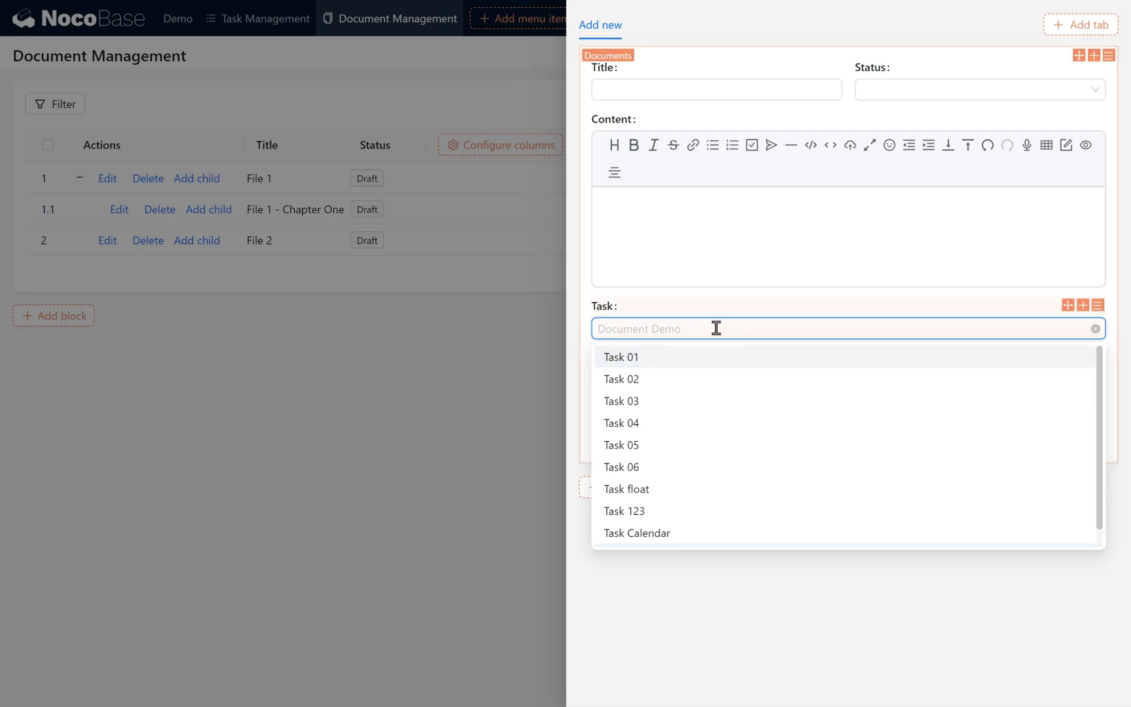
scroll(701, 522, down, 1)
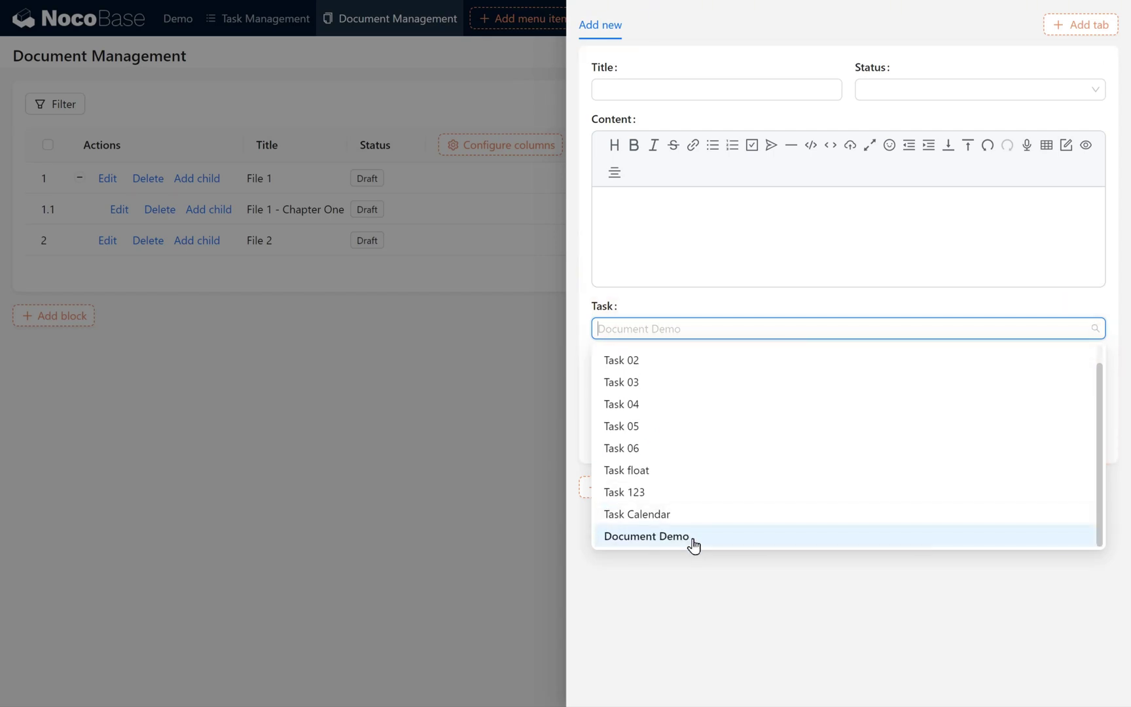
click(692, 545)
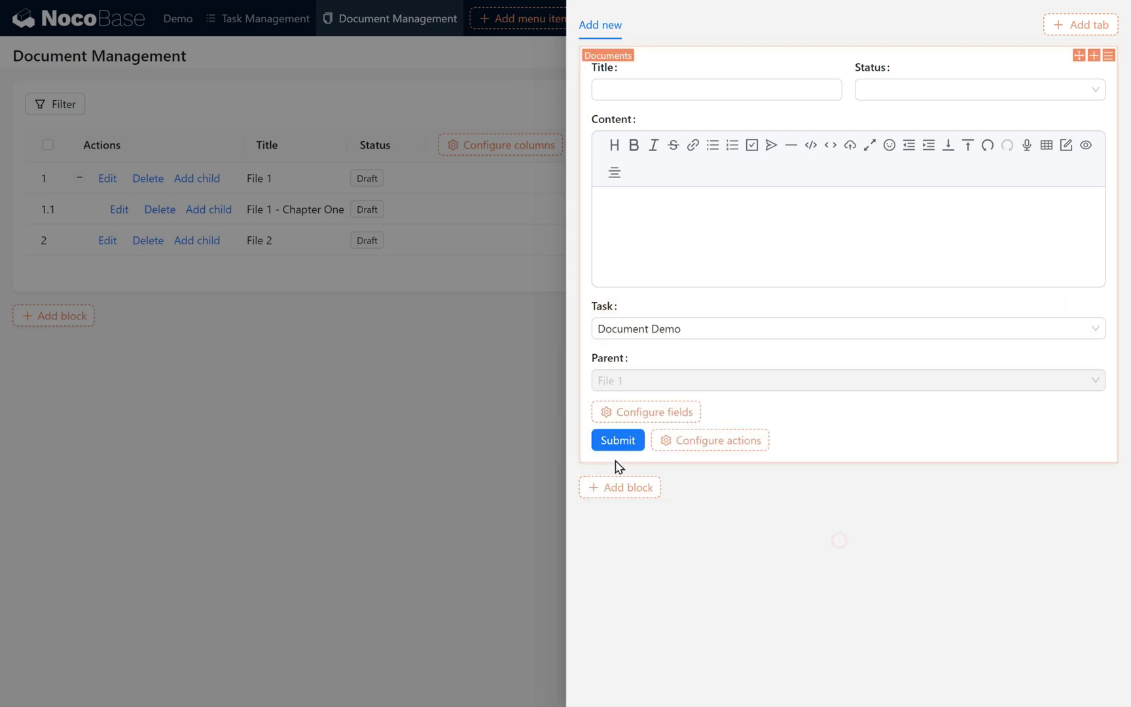
click(502, 445)
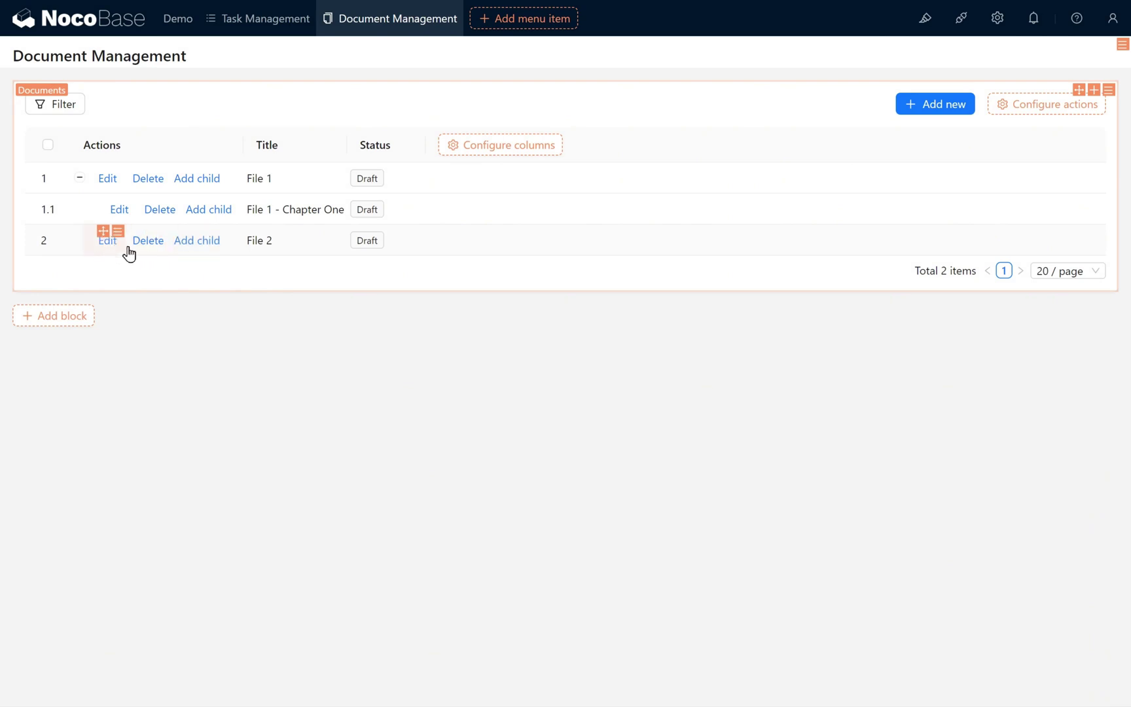
Create a Draft child document under File 2 titled "File 2 - Chapter One" with content "Chapter One Content" and submit it.
click(206, 247)
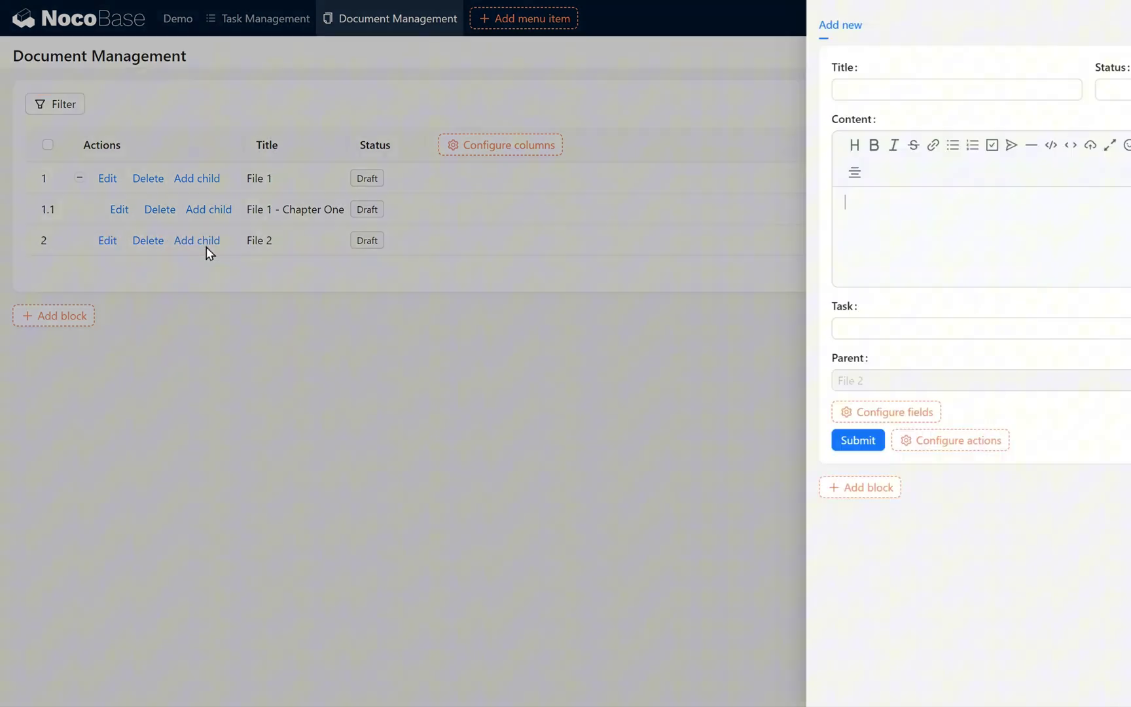
click(656, 91)
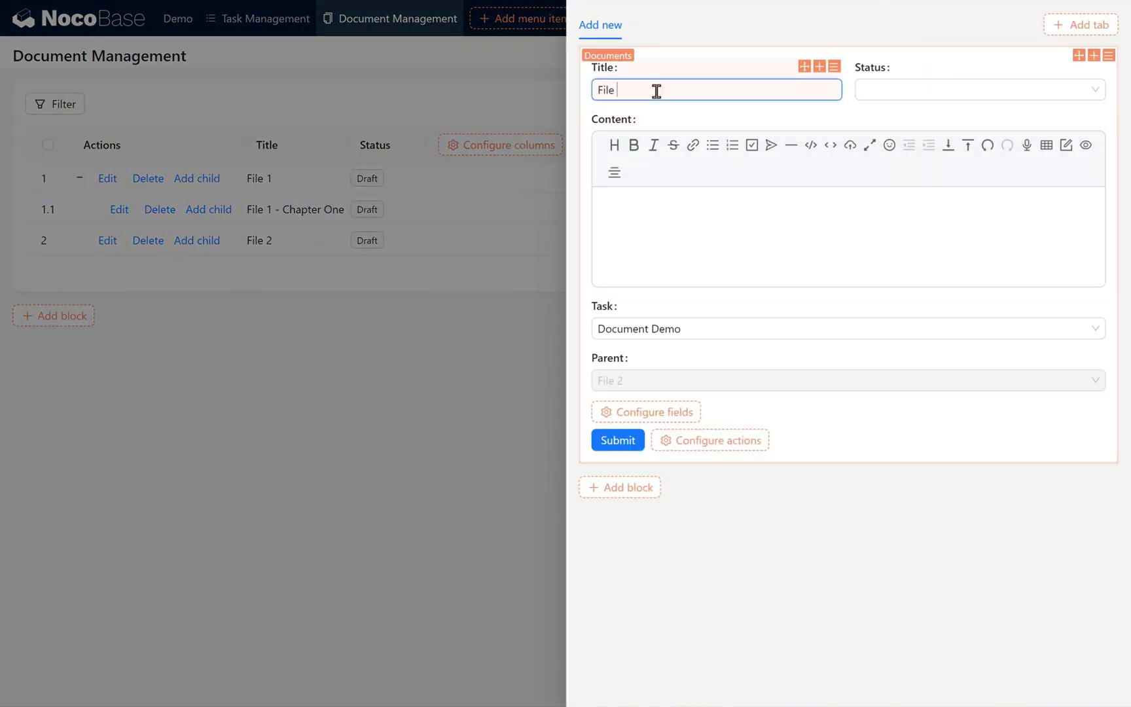
text(File 2 - Chapter 1)
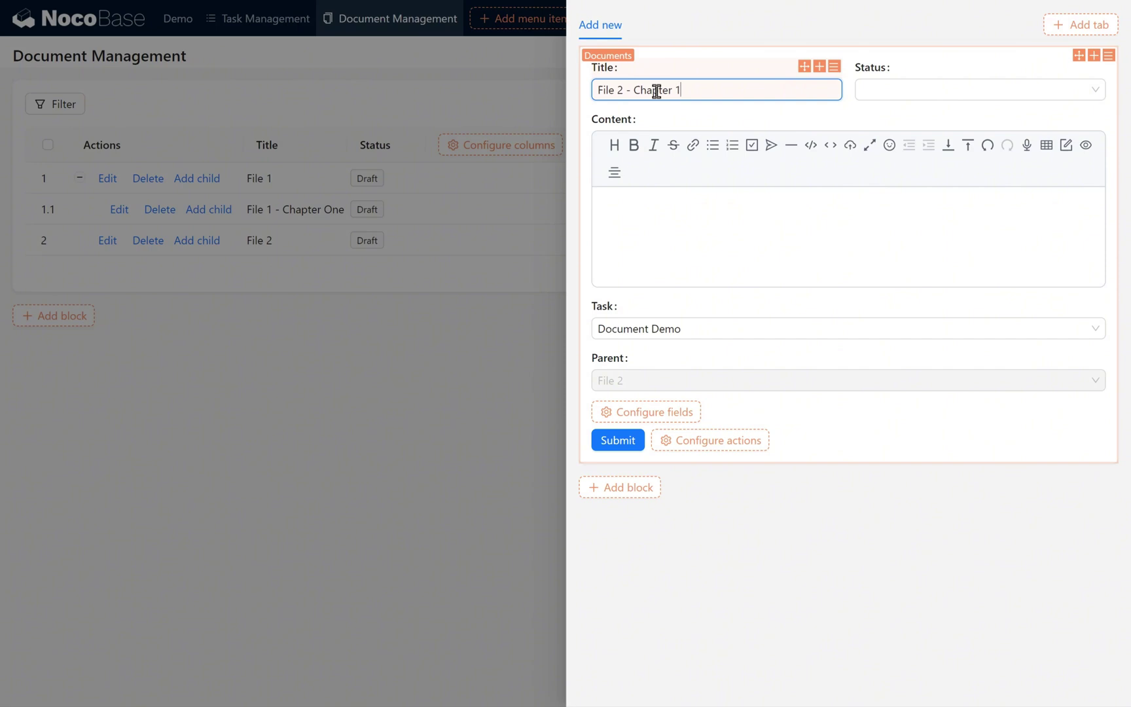
key(BackSpace)
text(One)
click(715, 228)
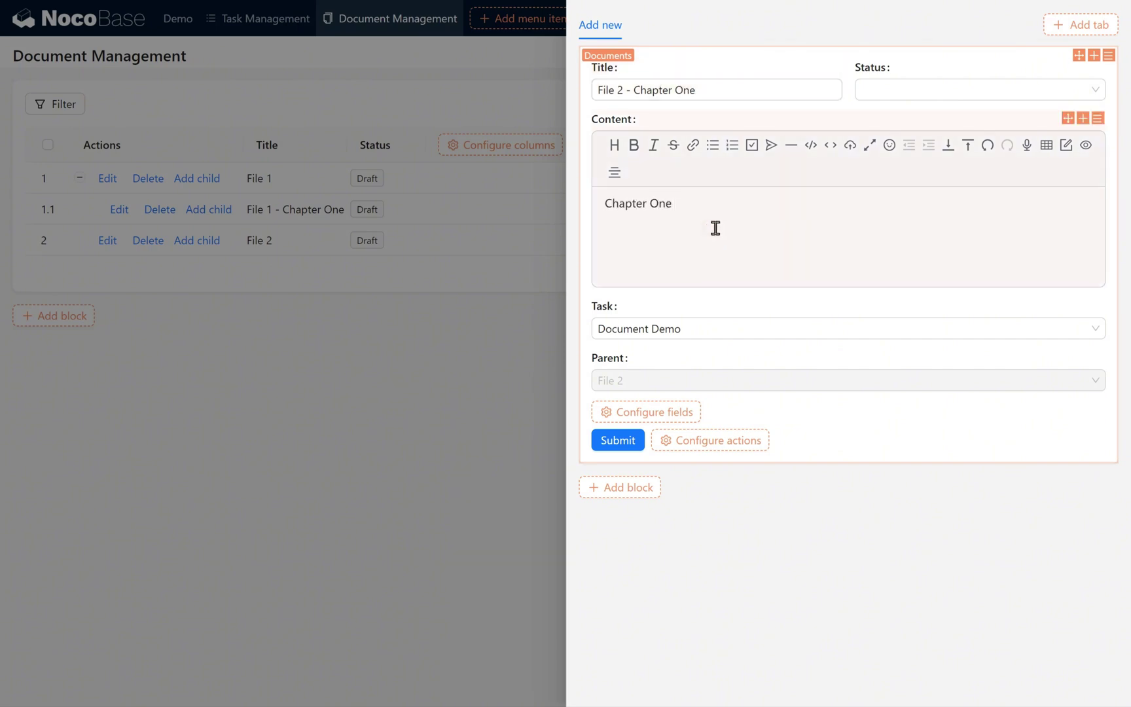
text(Chapter One Content)
click(942, 91)
click(914, 118)
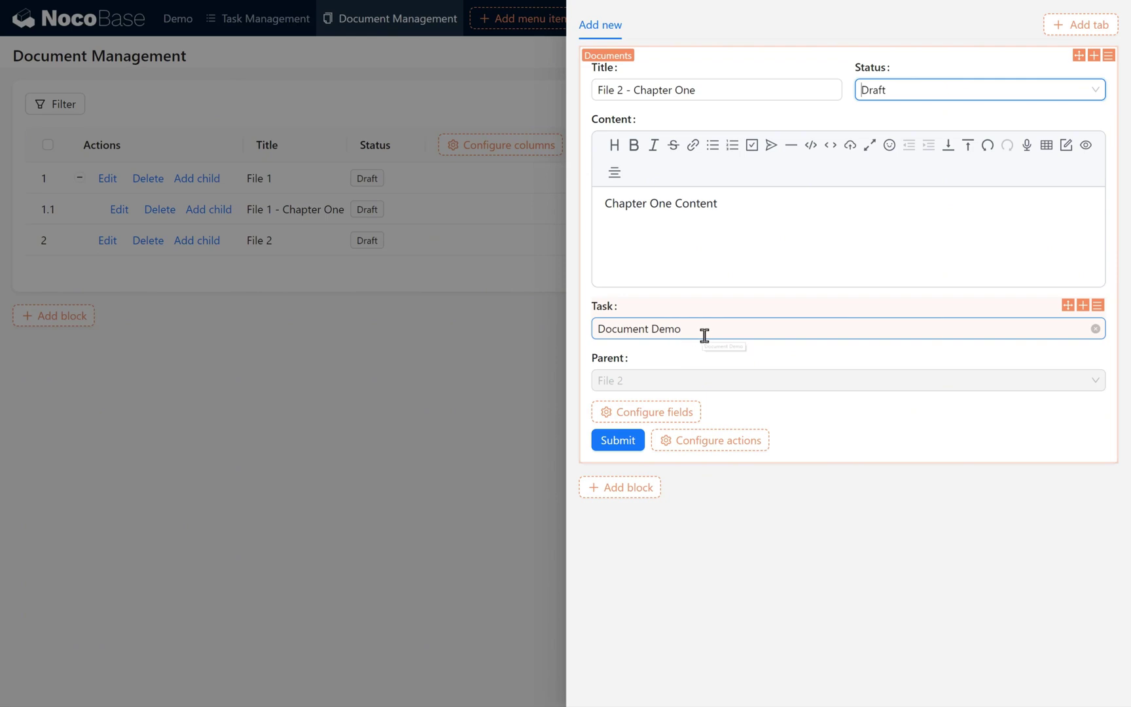
click(614, 445)
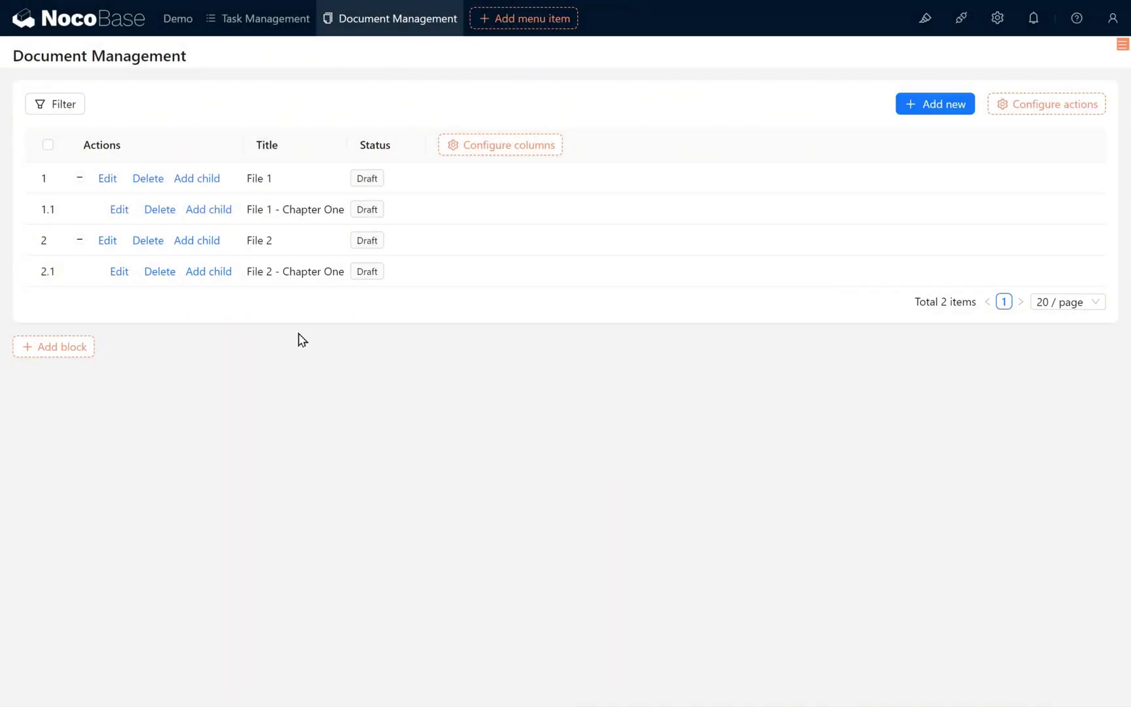
click(562, 329)
Add a tab named "Document" to the detail view of the Document Demo task in Task Management.
click(264, 26)
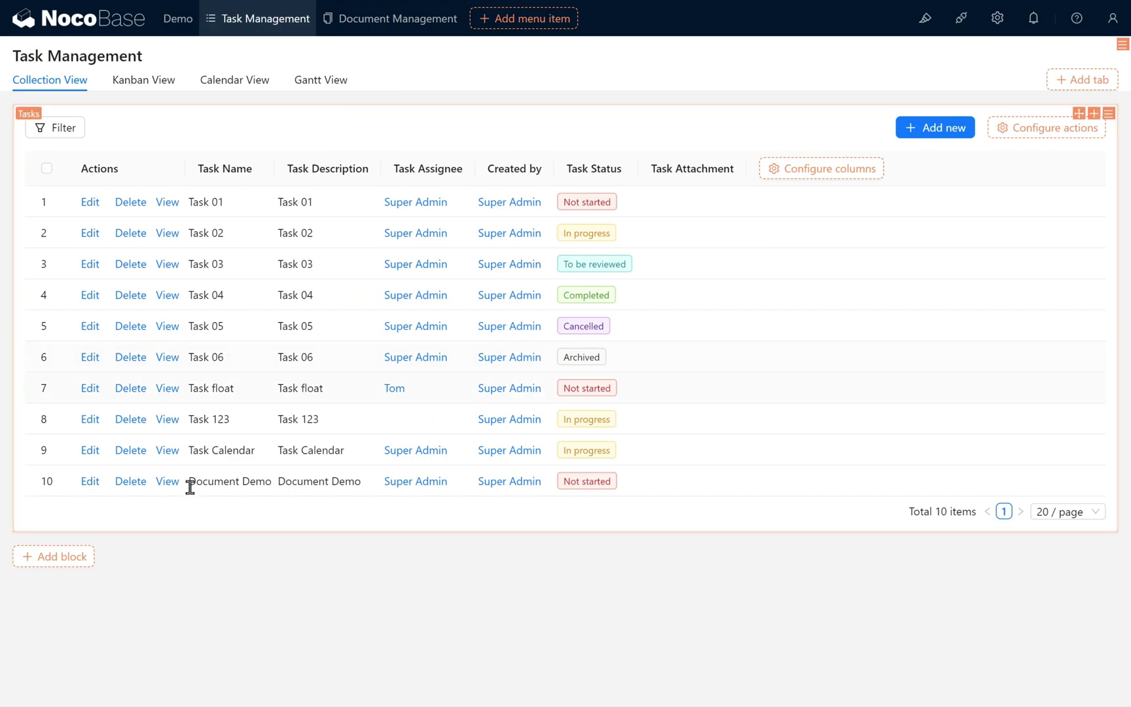
click(167, 482)
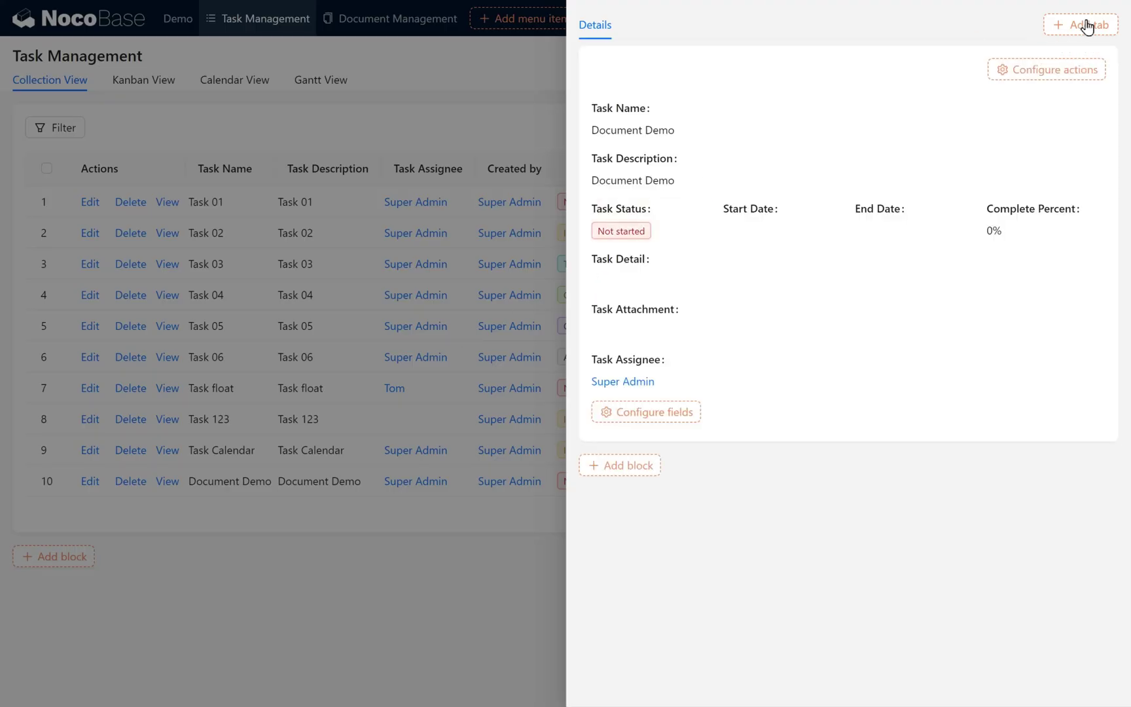
click(1087, 26)
click(600, 144)
text(Document)
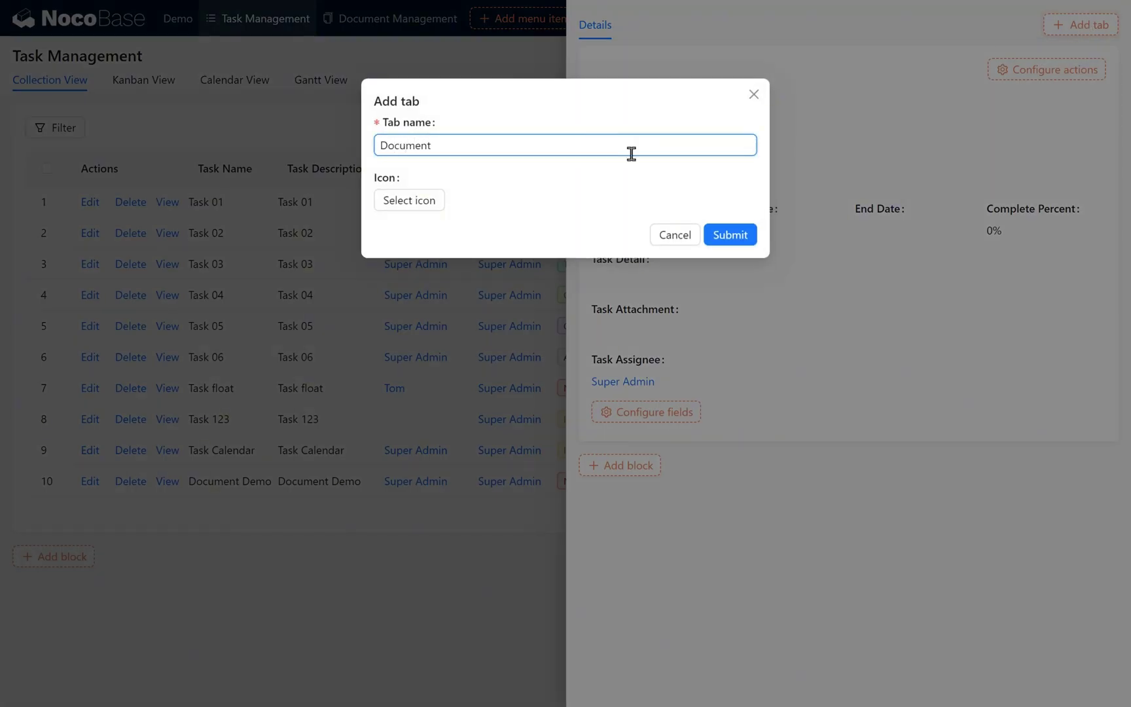
click(730, 235)
click(658, 28)
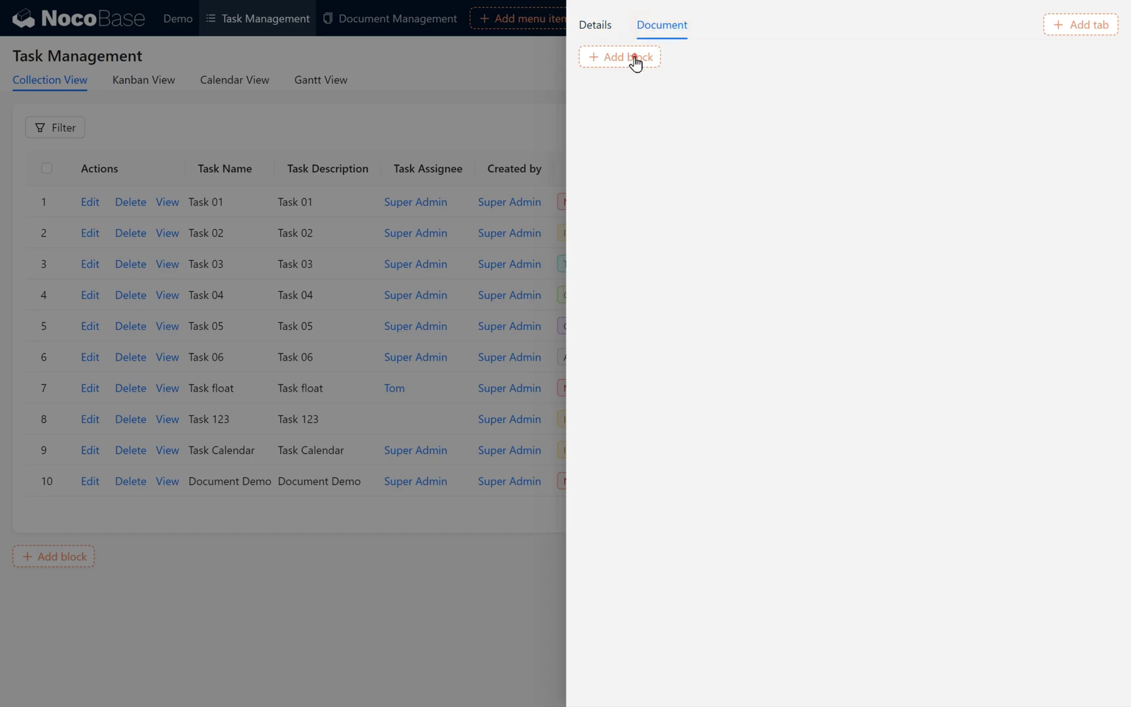
mouse_move(629, 59)
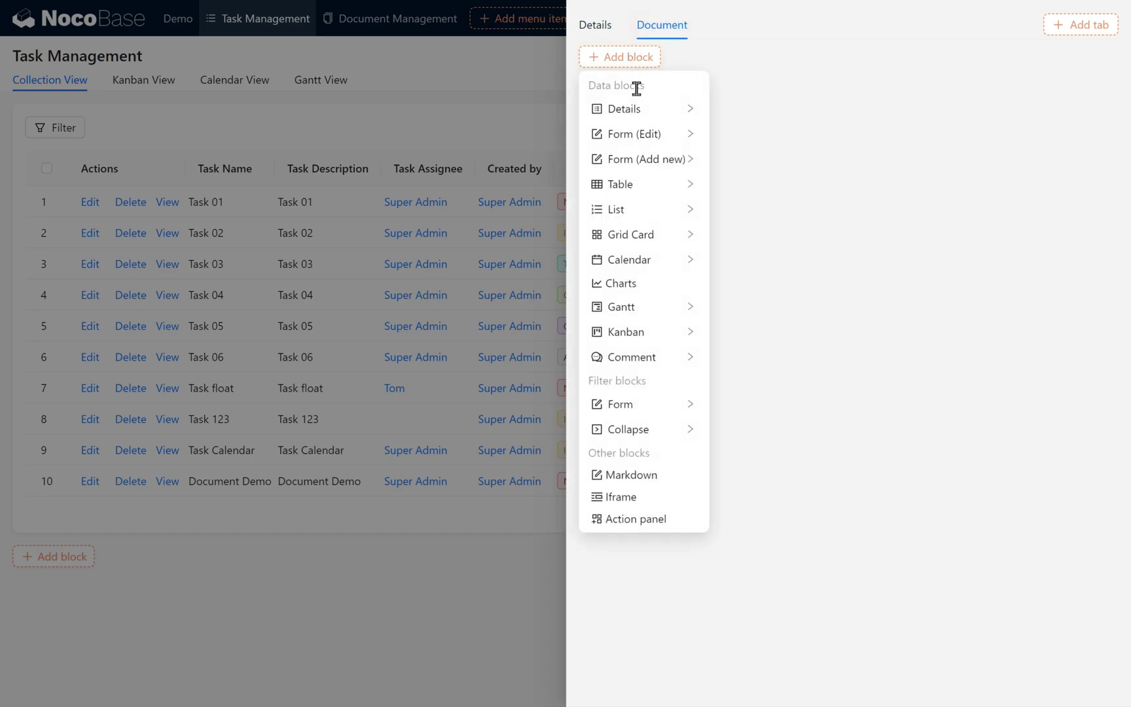
click(392, 45)
Save the Documents table block on the Document Management page as a template named Documents_Table.
click(403, 33)
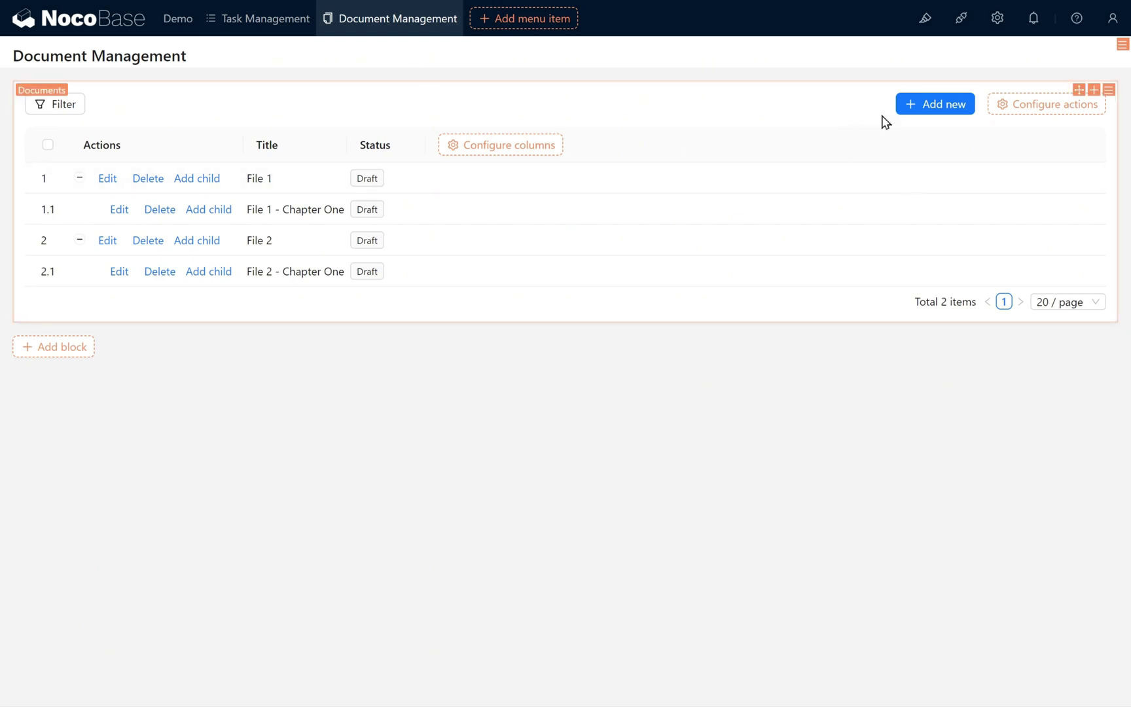
mouse_move(1108, 90)
click(1015, 369)
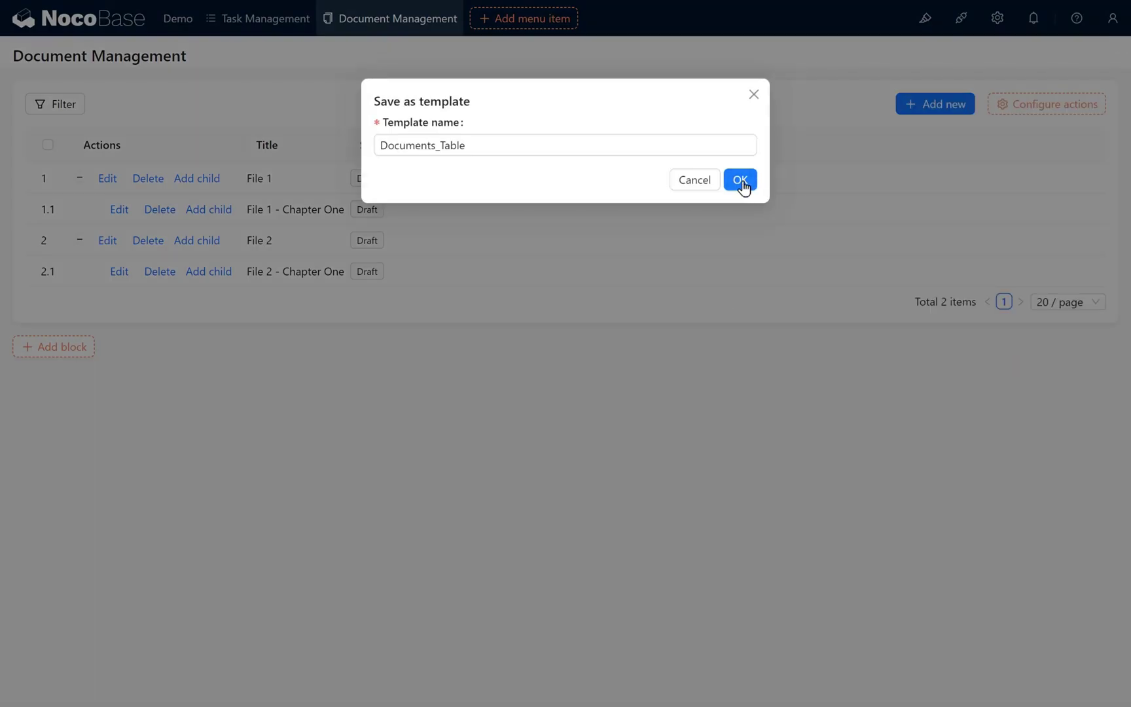
click(741, 182)
Add a Documents table from other records to the Document Demo task's Document tab by duplicating the Documents_Table template.
click(274, 32)
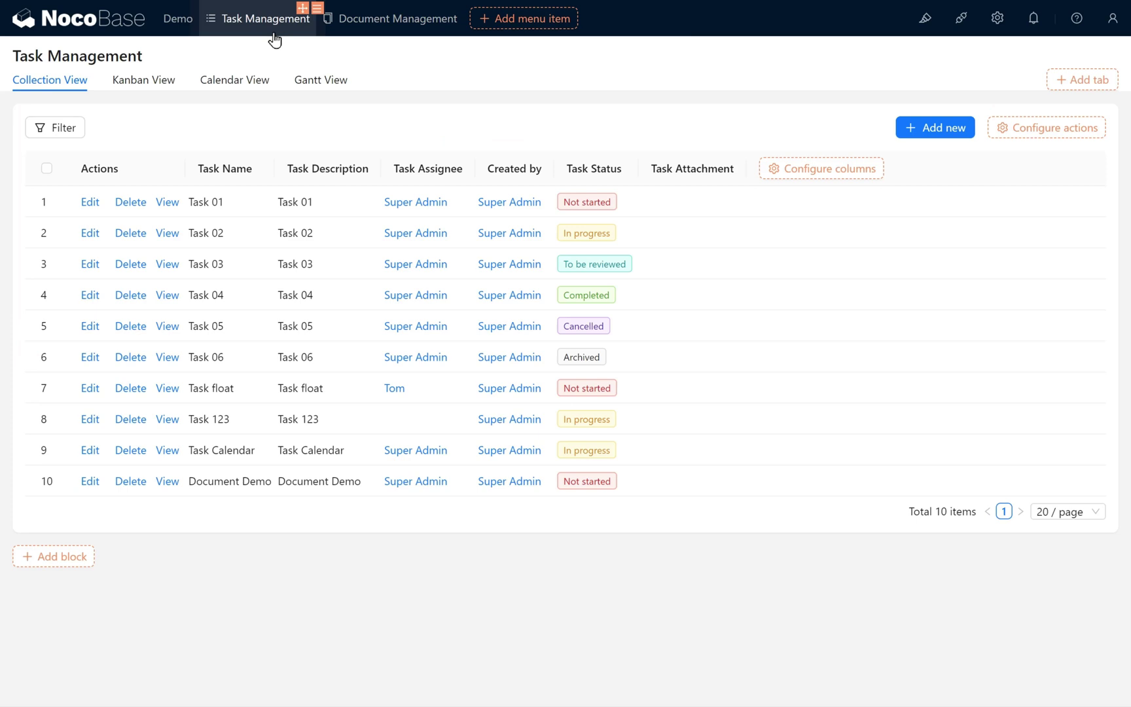
click(167, 483)
click(657, 24)
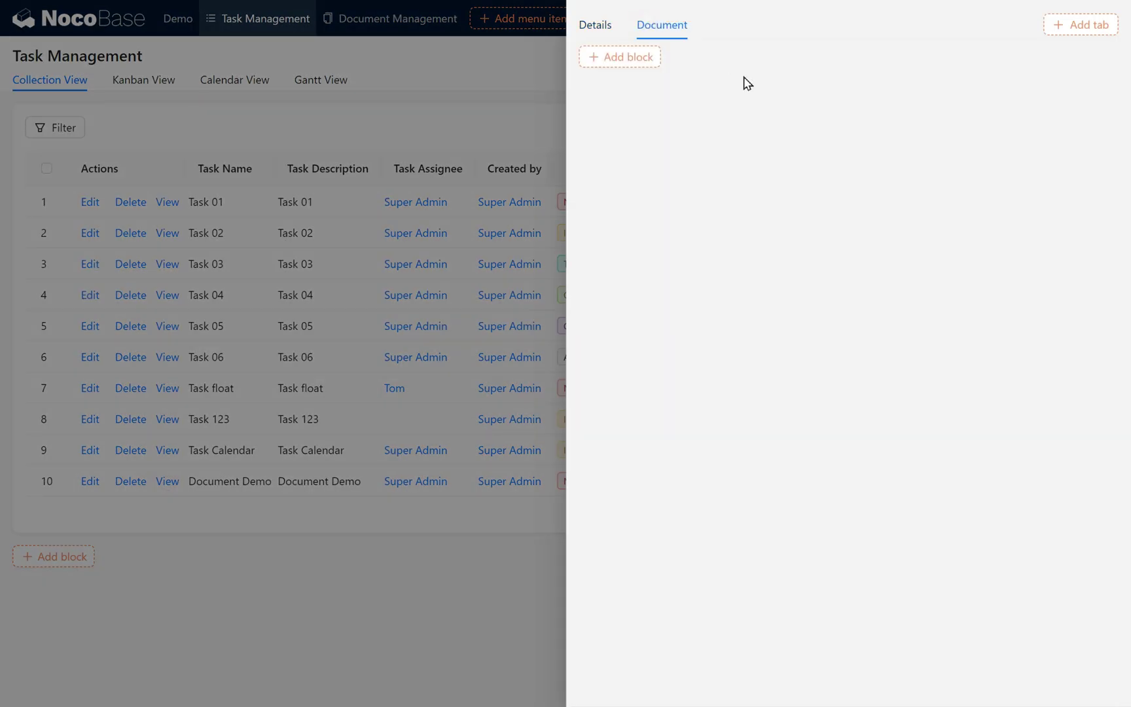
mouse_move(634, 64)
mouse_move(646, 197)
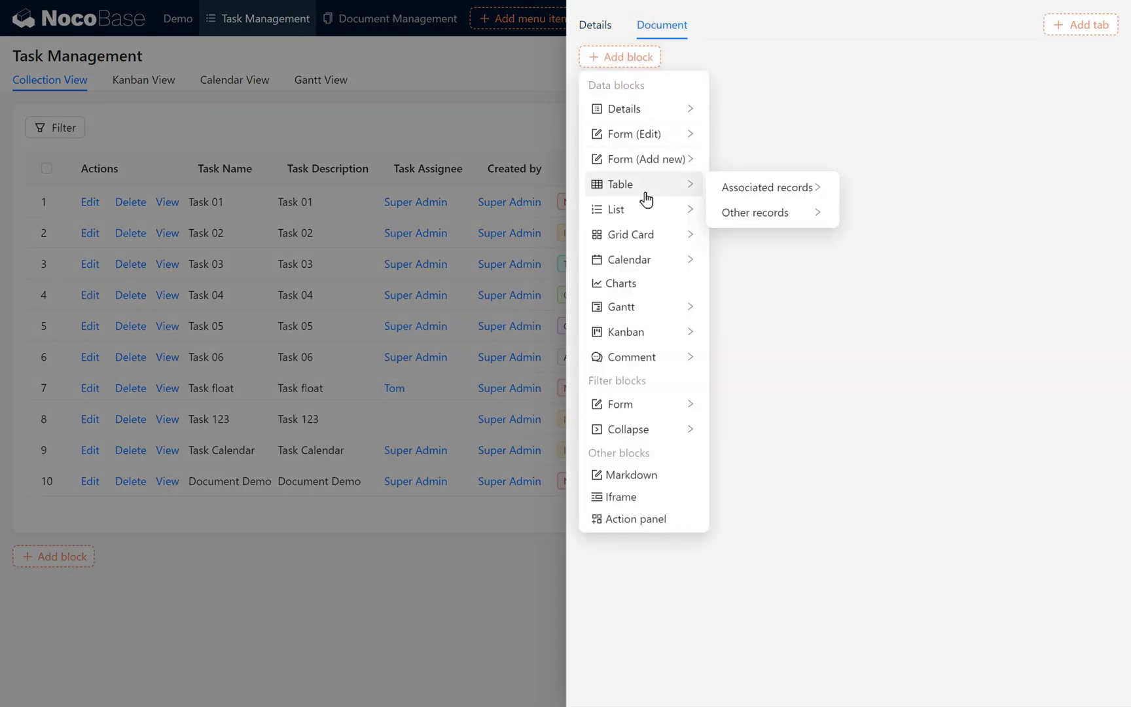
mouse_move(757, 222)
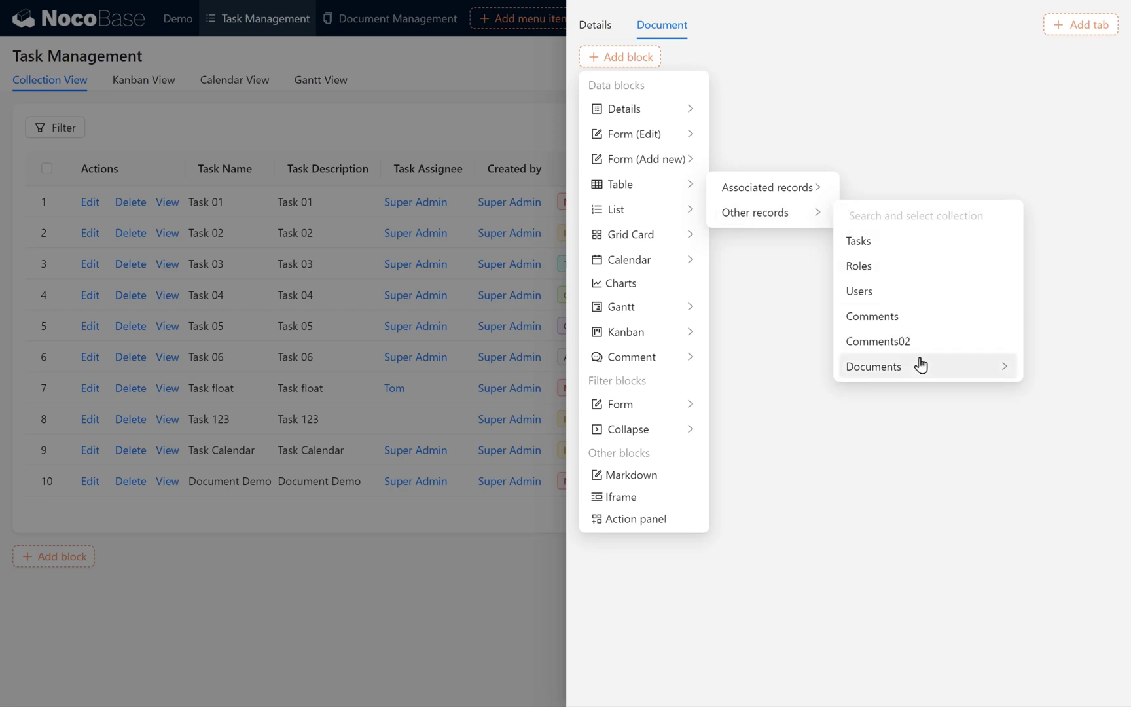
mouse_move(921, 366)
mouse_move(802, 407)
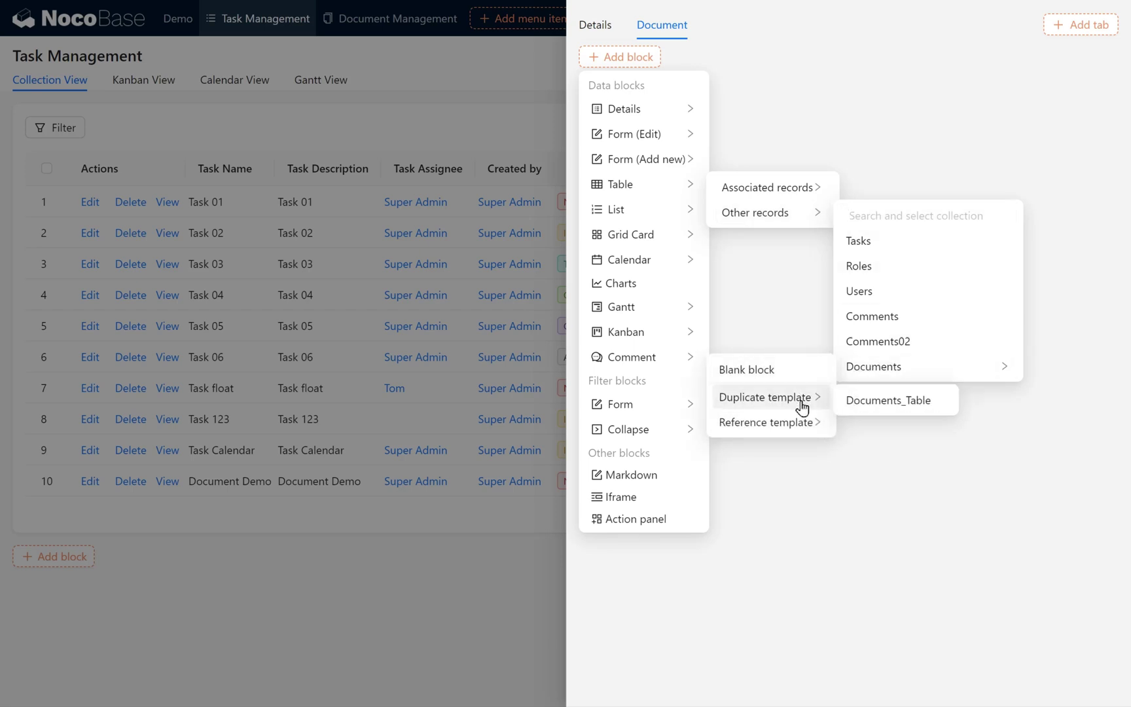
click(859, 405)
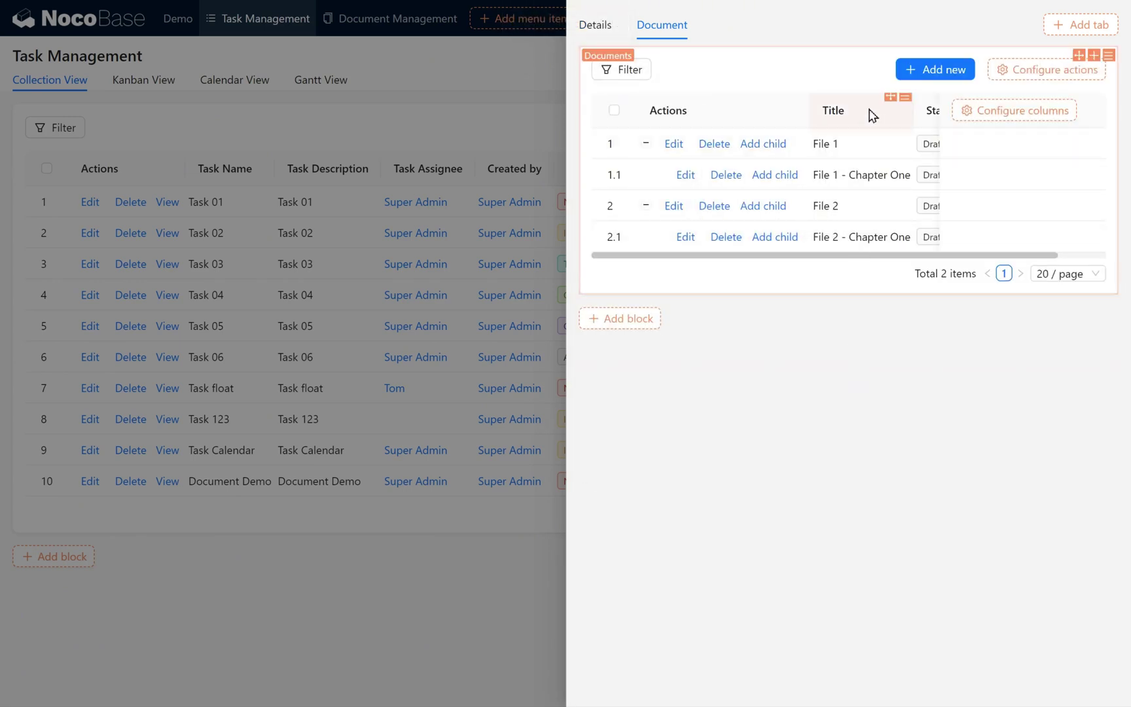
Set the data scope of the tab's Documents table to Task / ID = Current popup record / ID.
mouse_move(1108, 58)
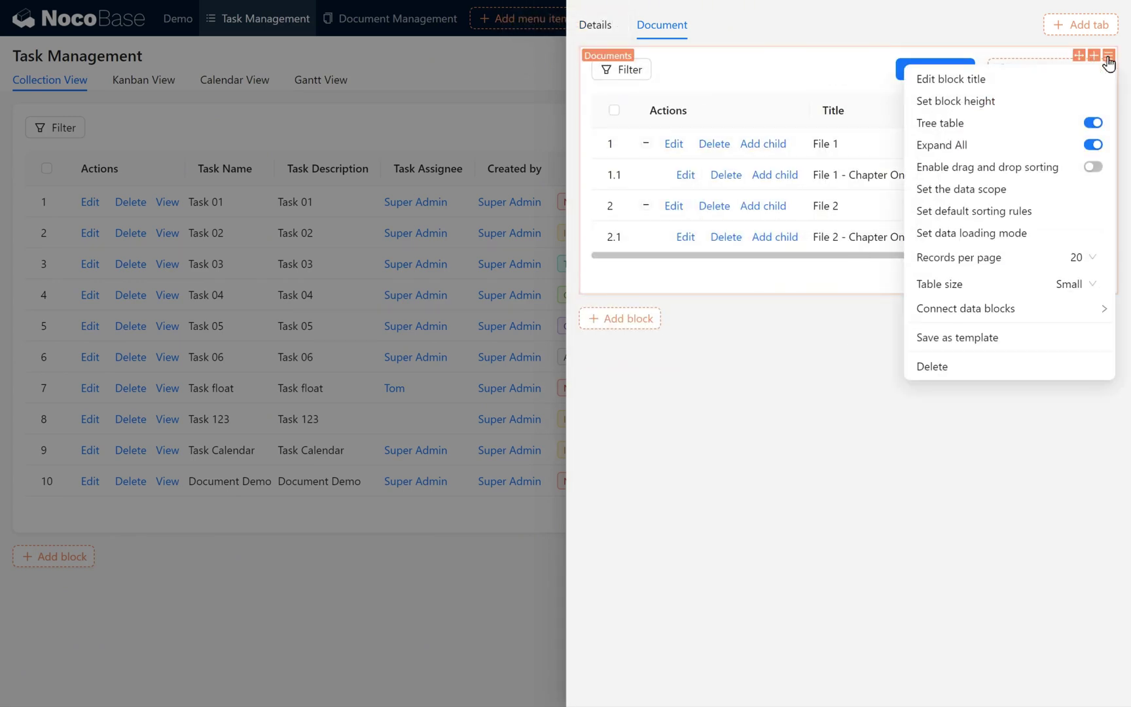
click(1037, 190)
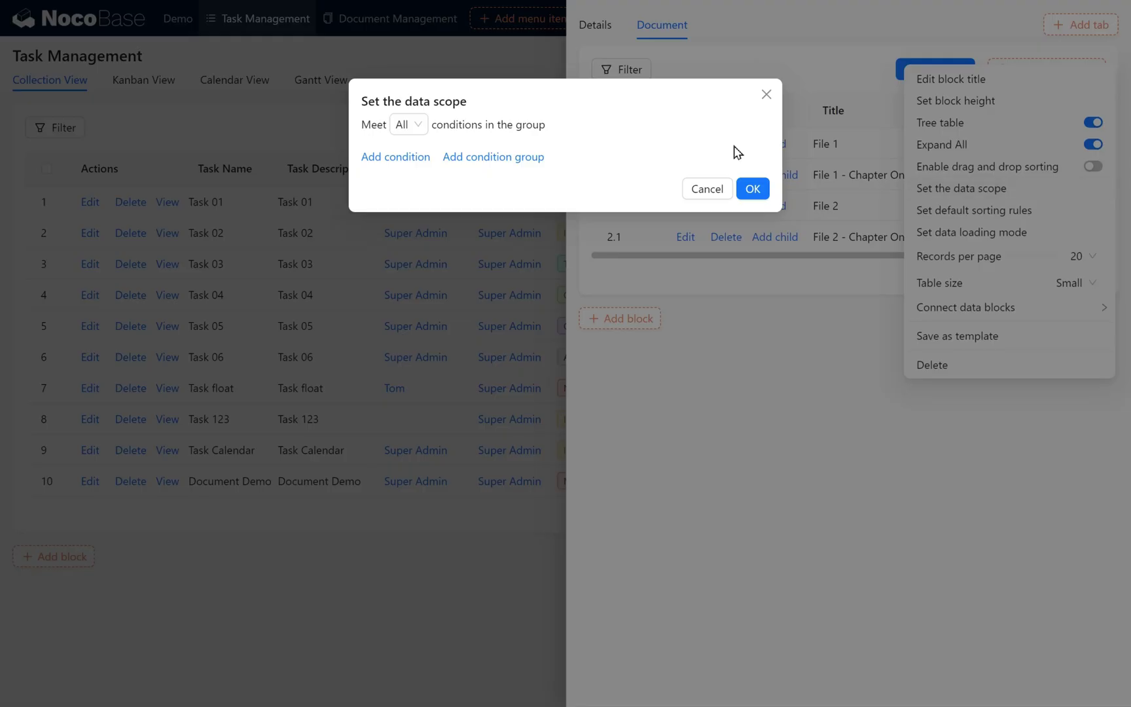
click(400, 159)
click(406, 152)
scroll(419, 260, down, 5)
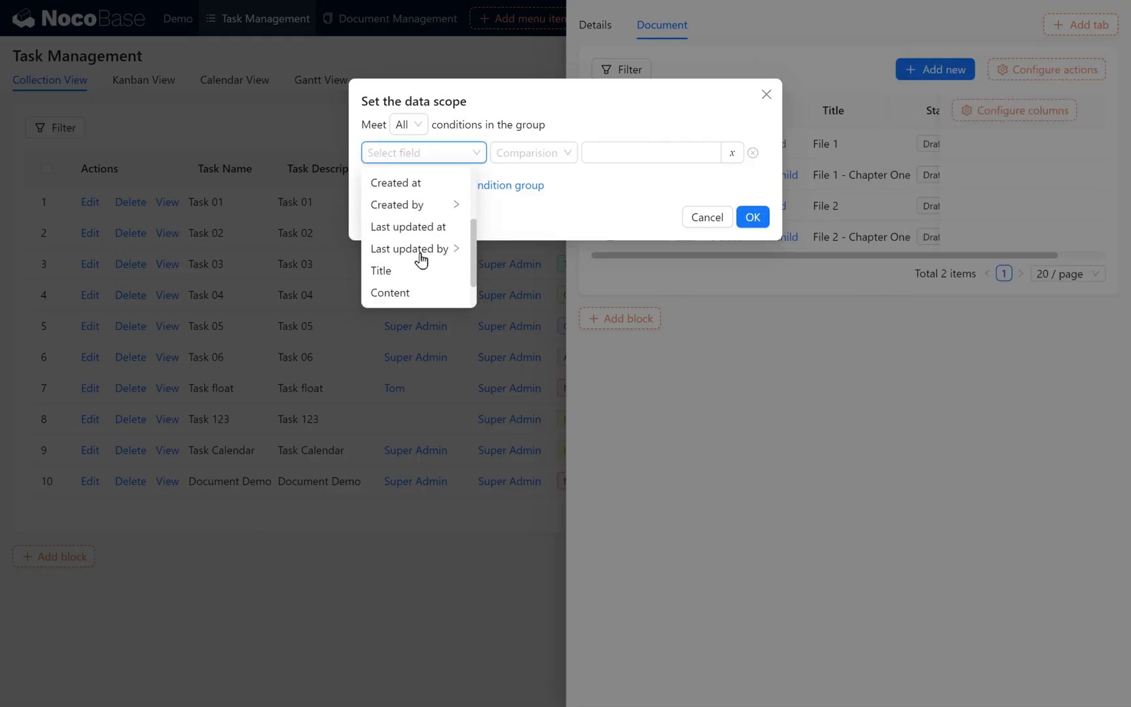
click(426, 294)
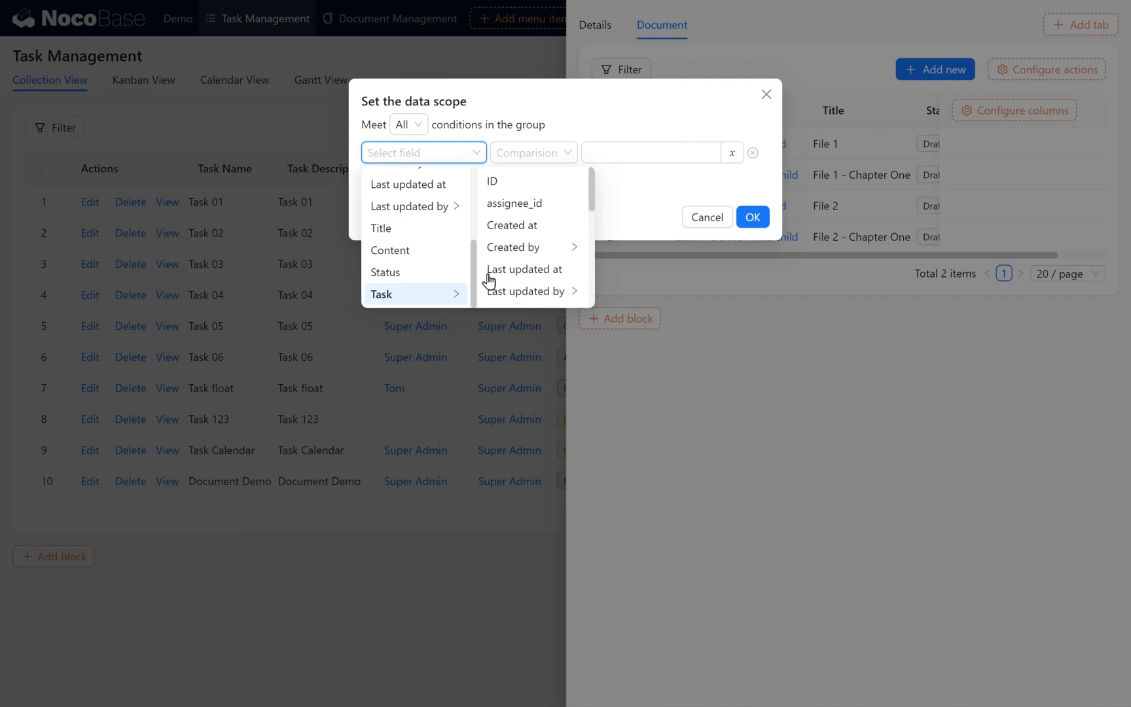
click(517, 182)
click(707, 153)
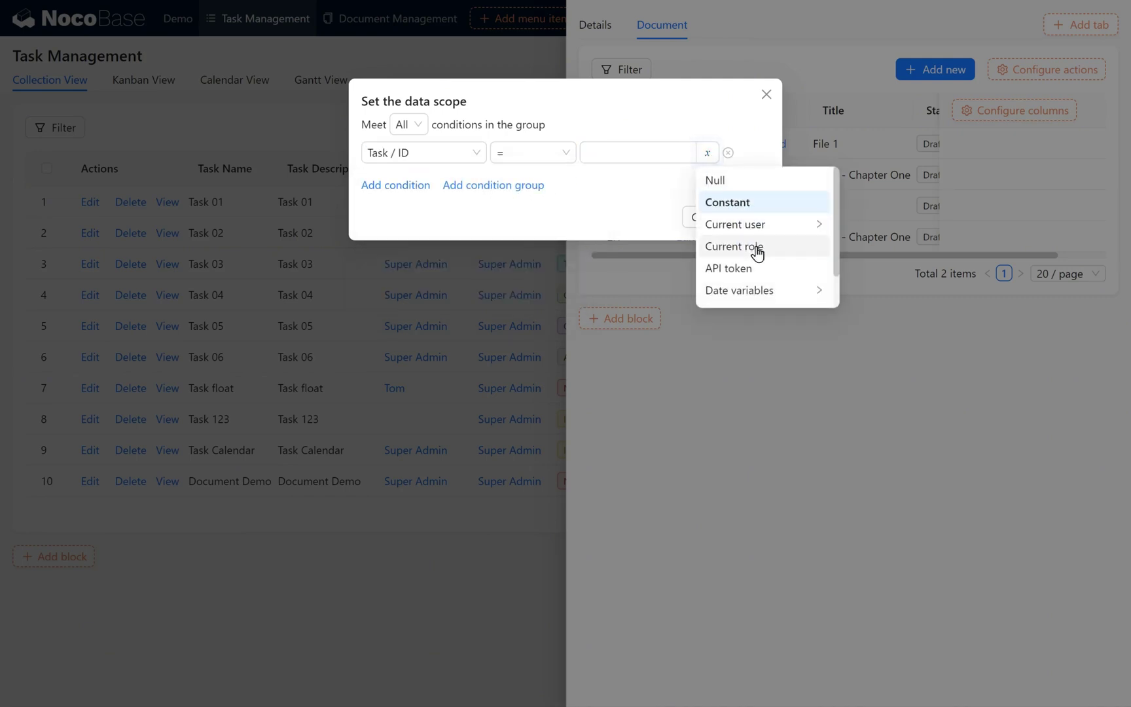
scroll(756, 259, down, 2)
click(764, 272)
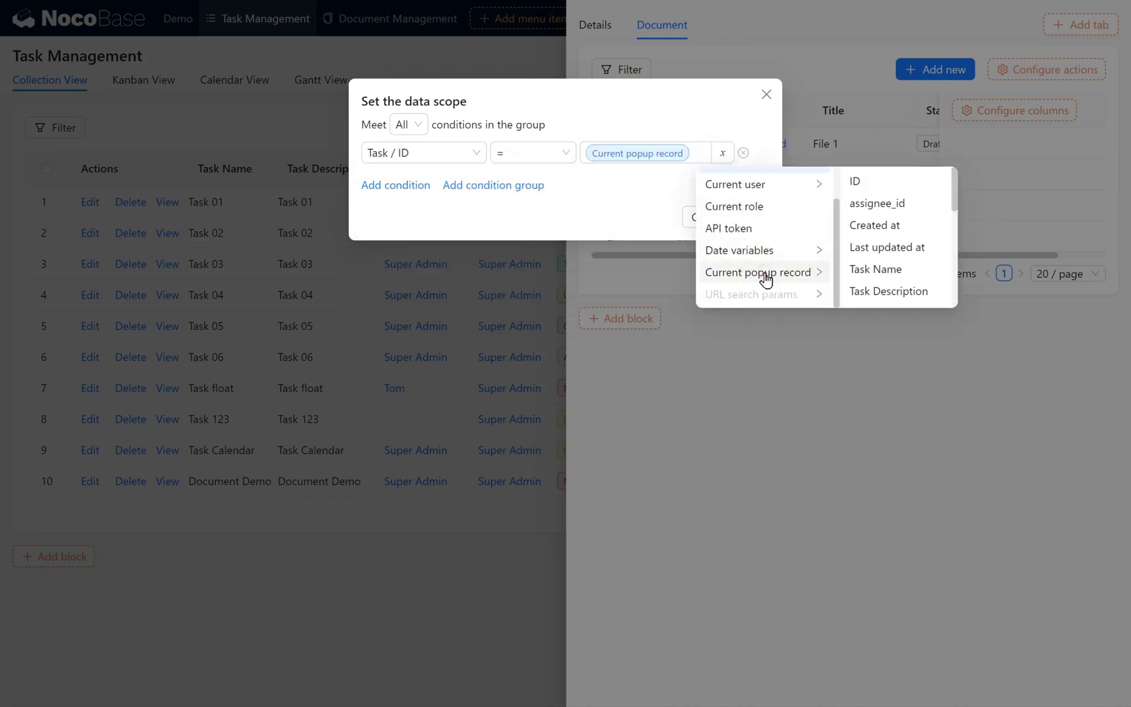
click(903, 182)
click(752, 216)
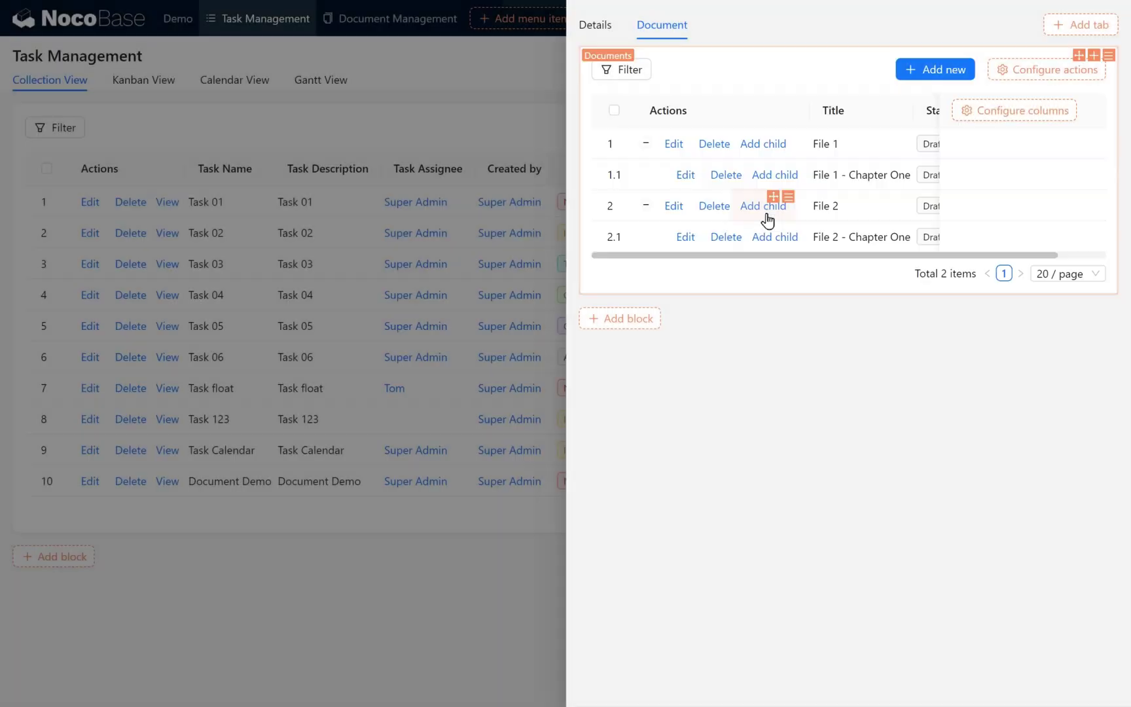
Compare the documents listed in the Document tab of the Task Calendar and Document Demo tasks.
click(492, 275)
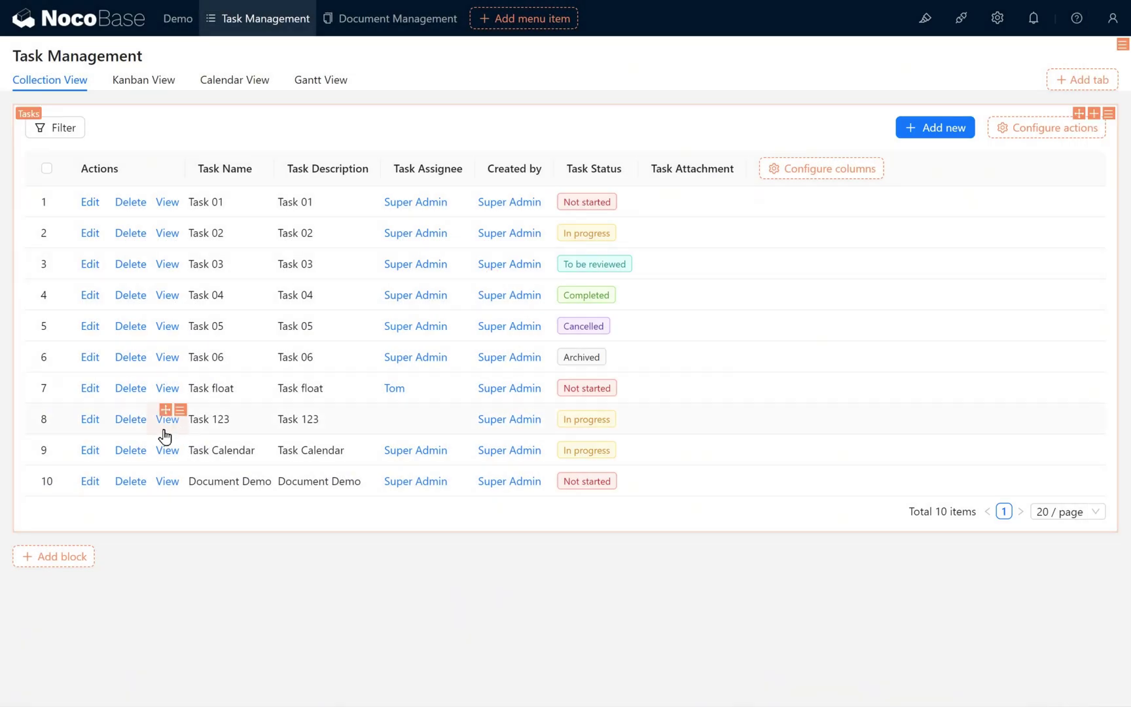
click(165, 451)
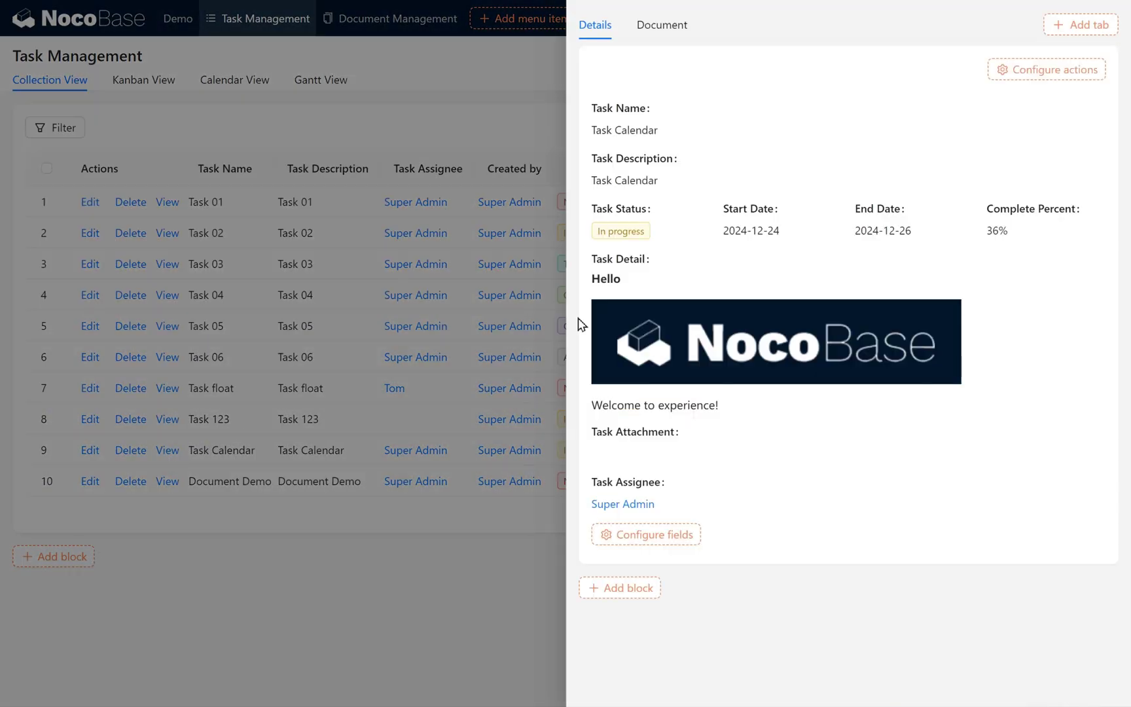
click(661, 26)
drag(816, 217, 891, 275)
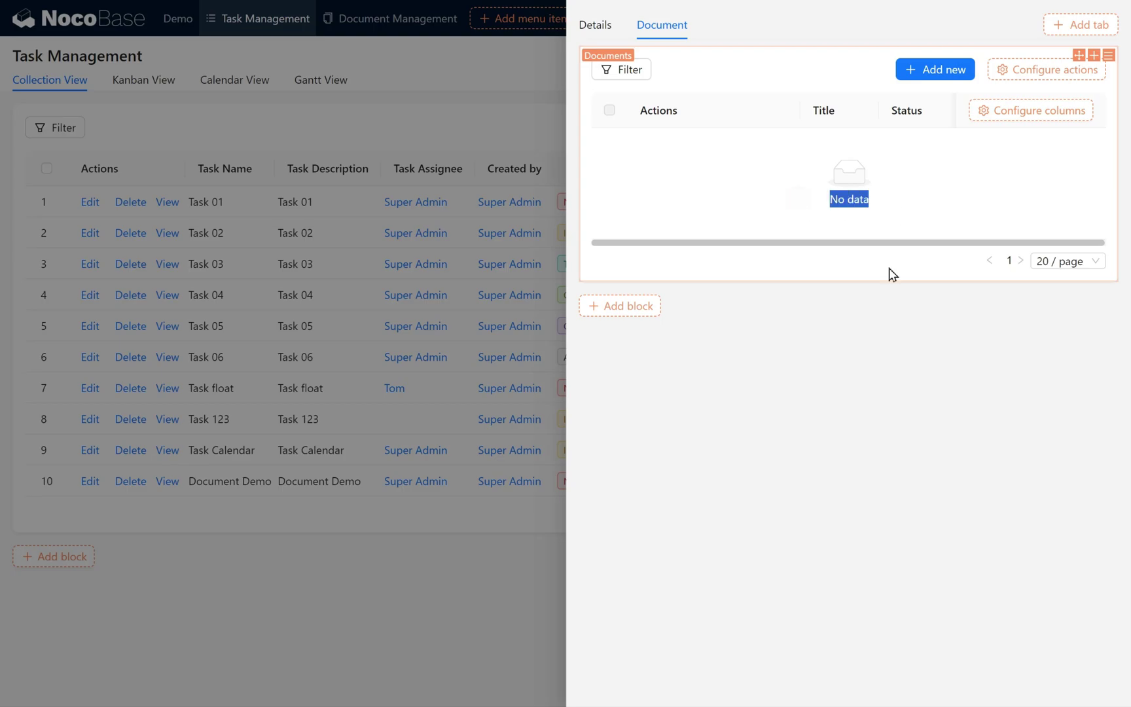
click(397, 465)
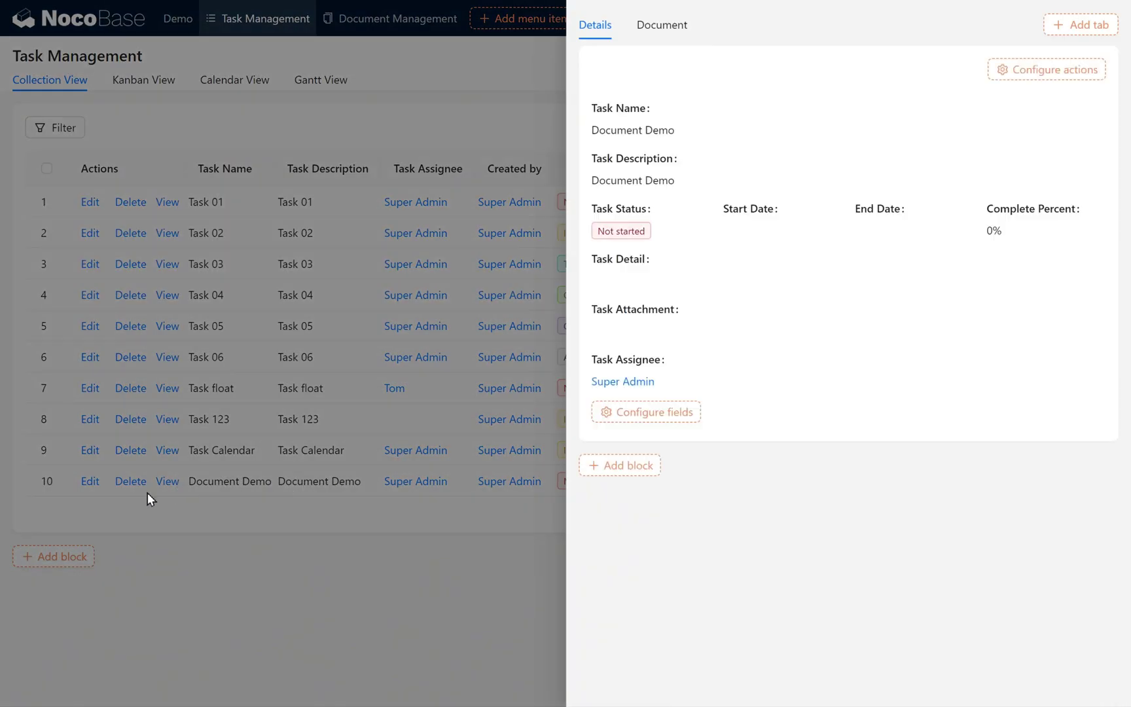
click(658, 29)
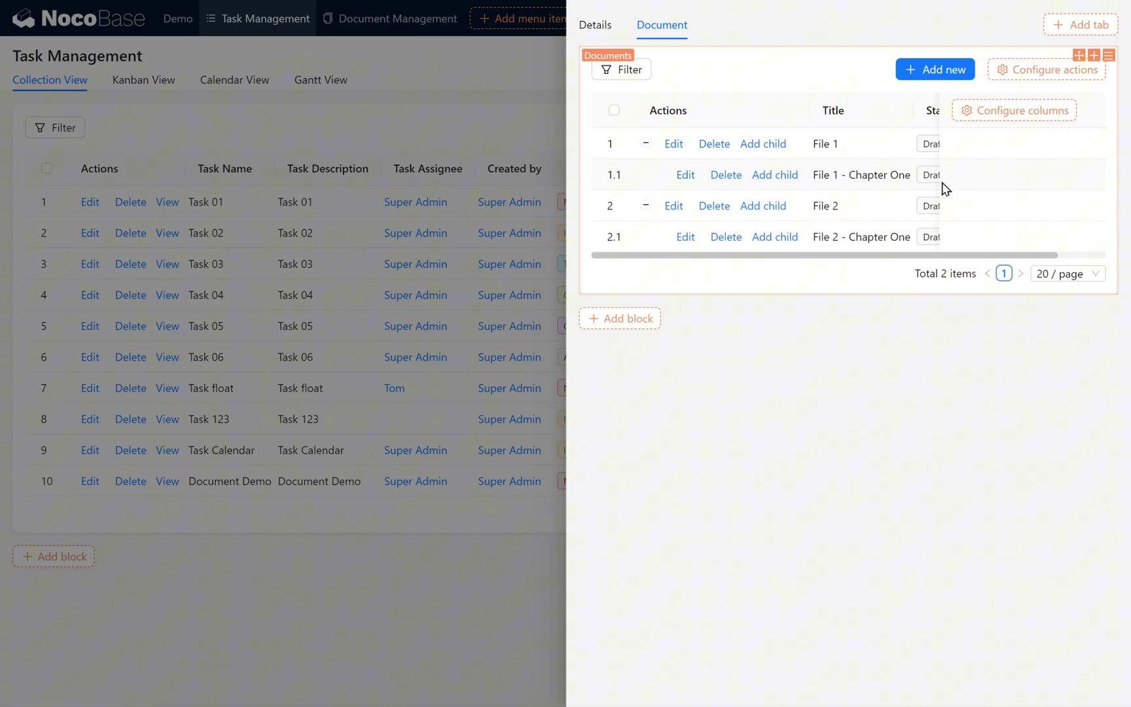
Set the default value of the Task field in the Document tab's add-new form to the variable Parent popup record.
click(916, 75)
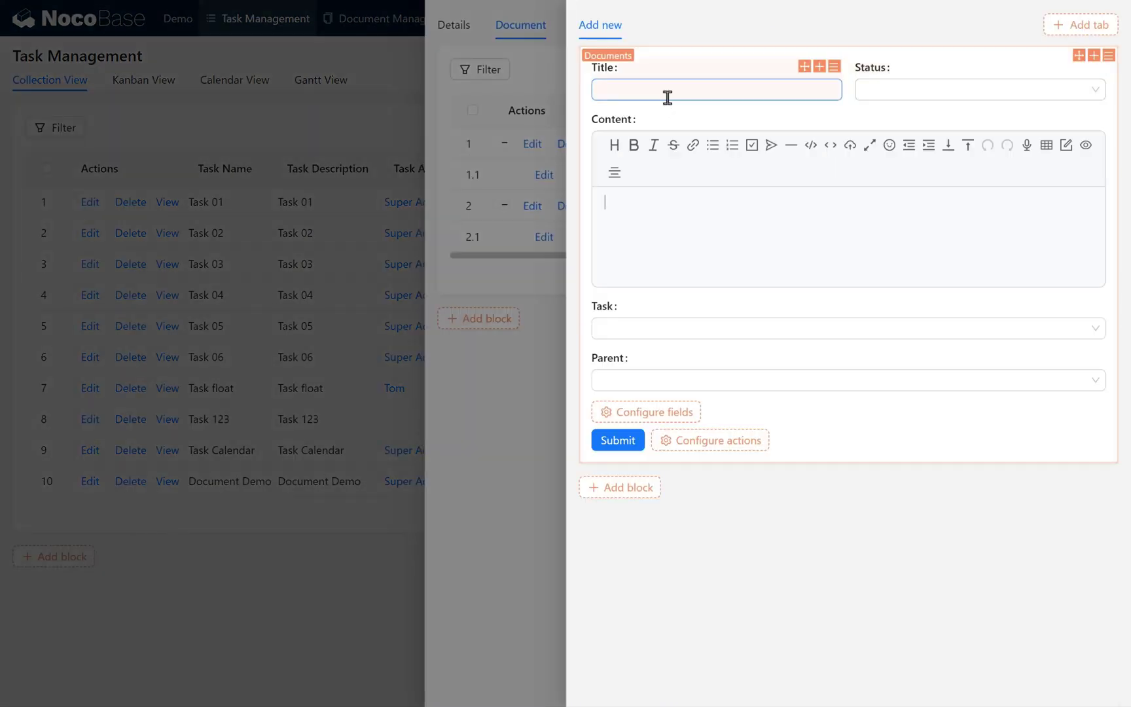
click(765, 269)
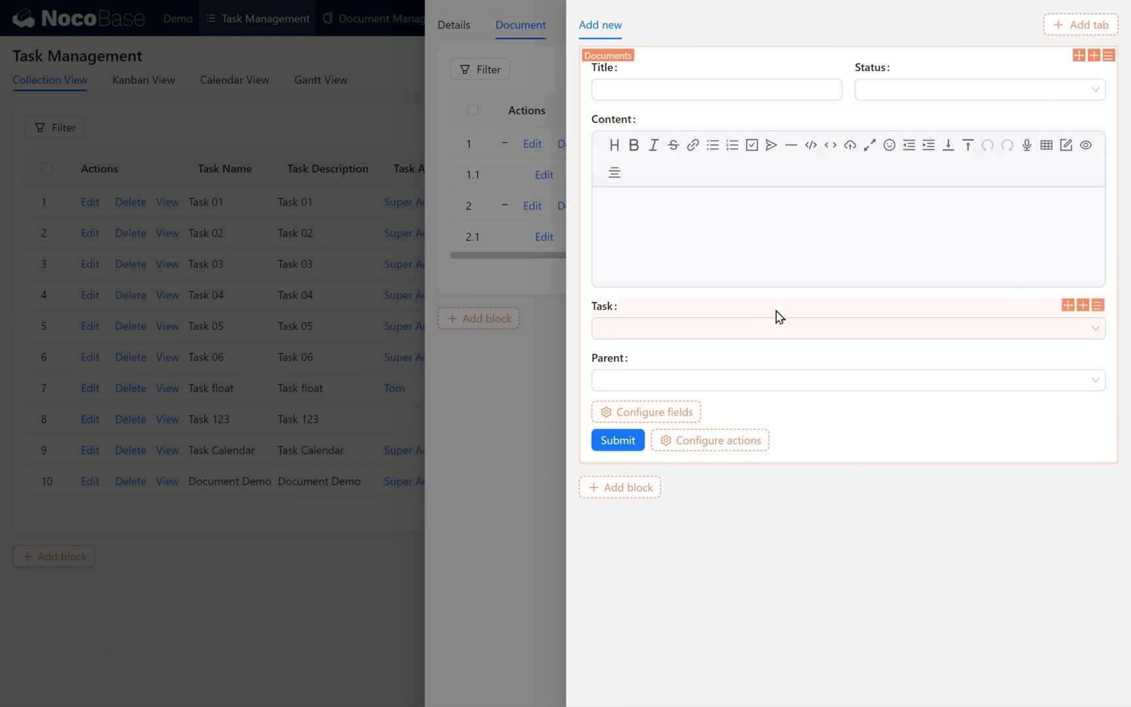
mouse_move(1096, 309)
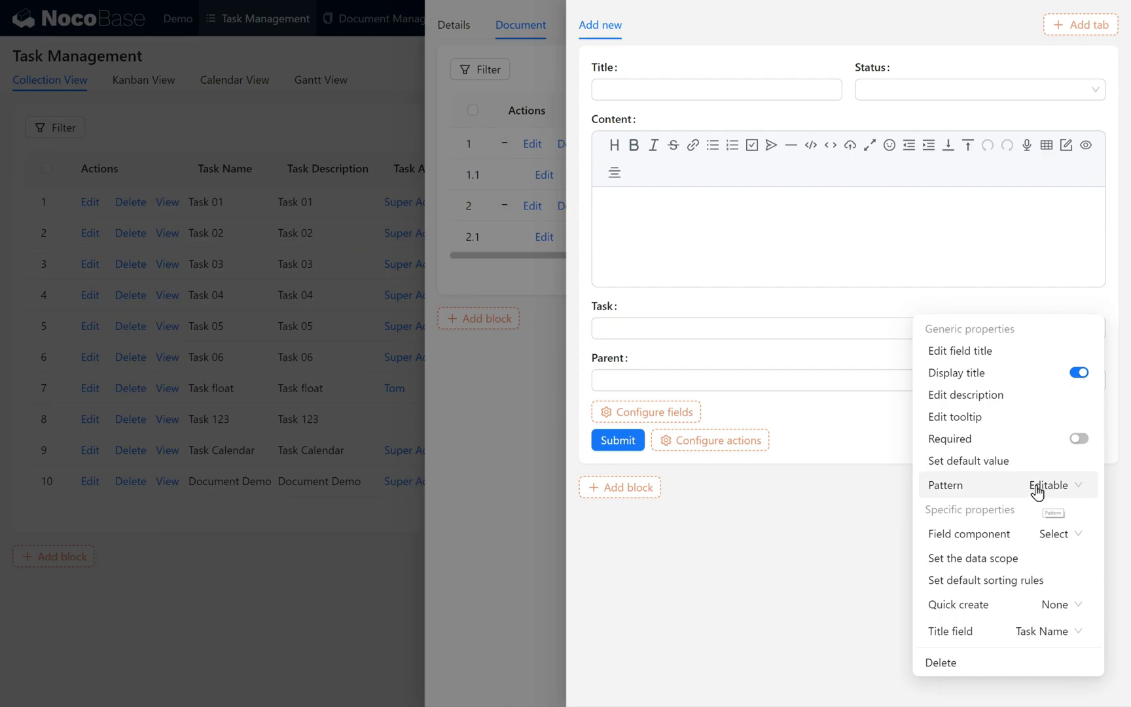
click(1029, 466)
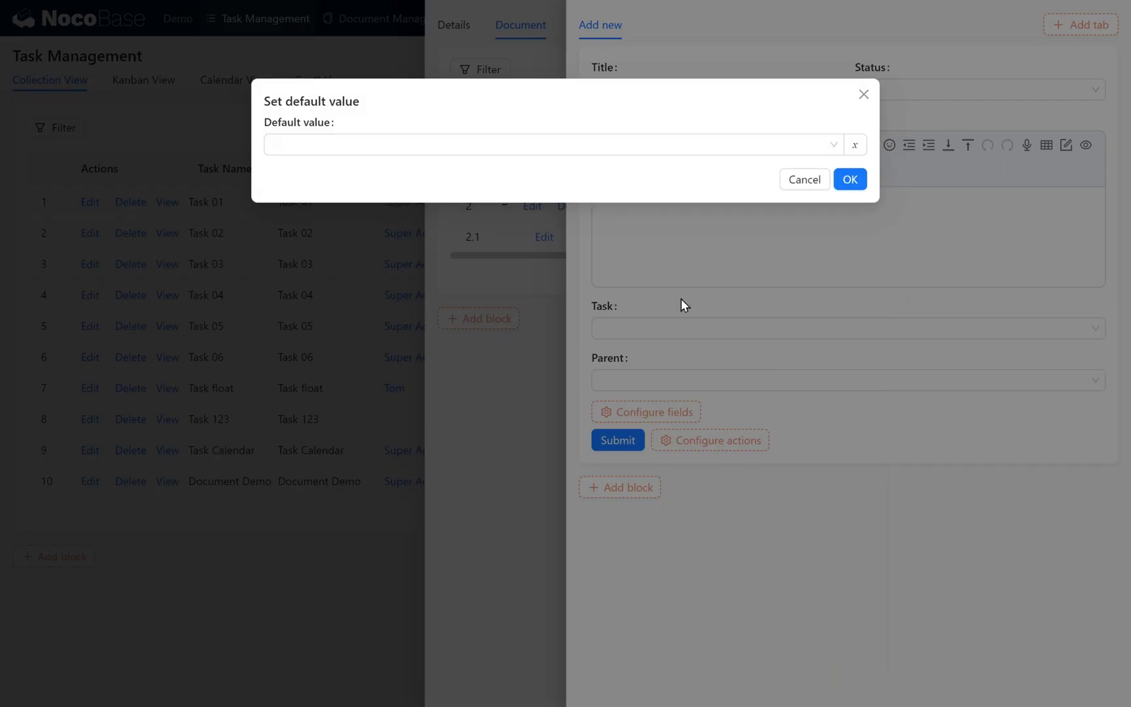
click(858, 146)
scroll(891, 287, down, 2)
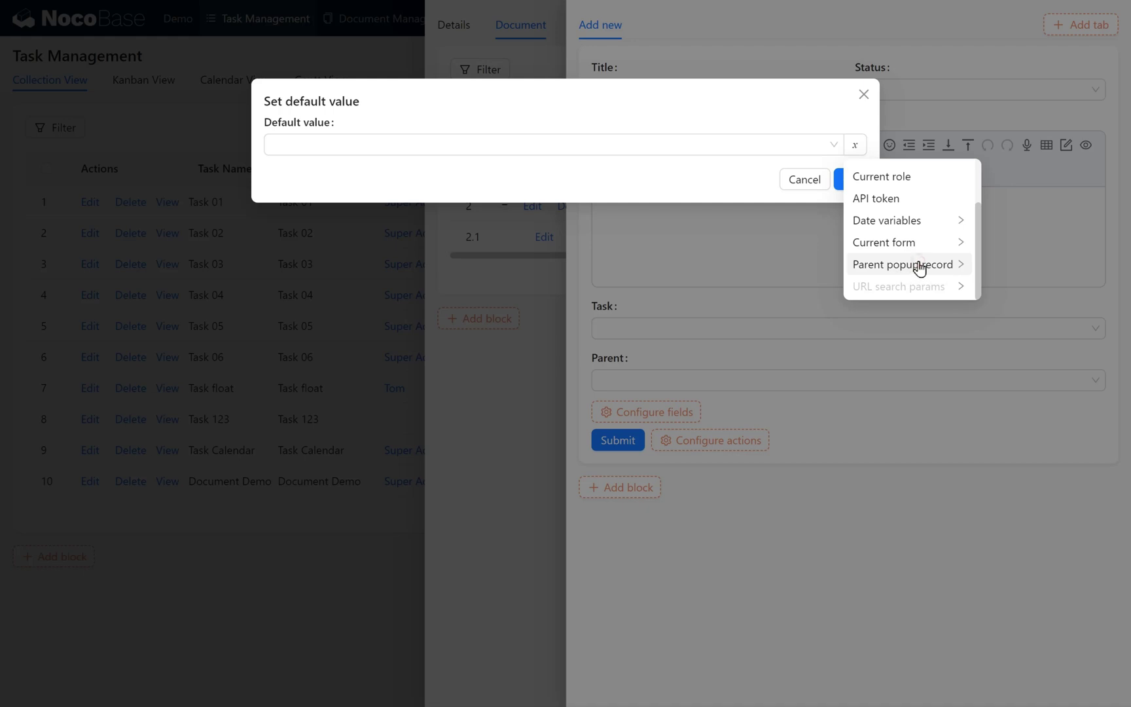
click(916, 264)
click(676, 192)
click(856, 179)
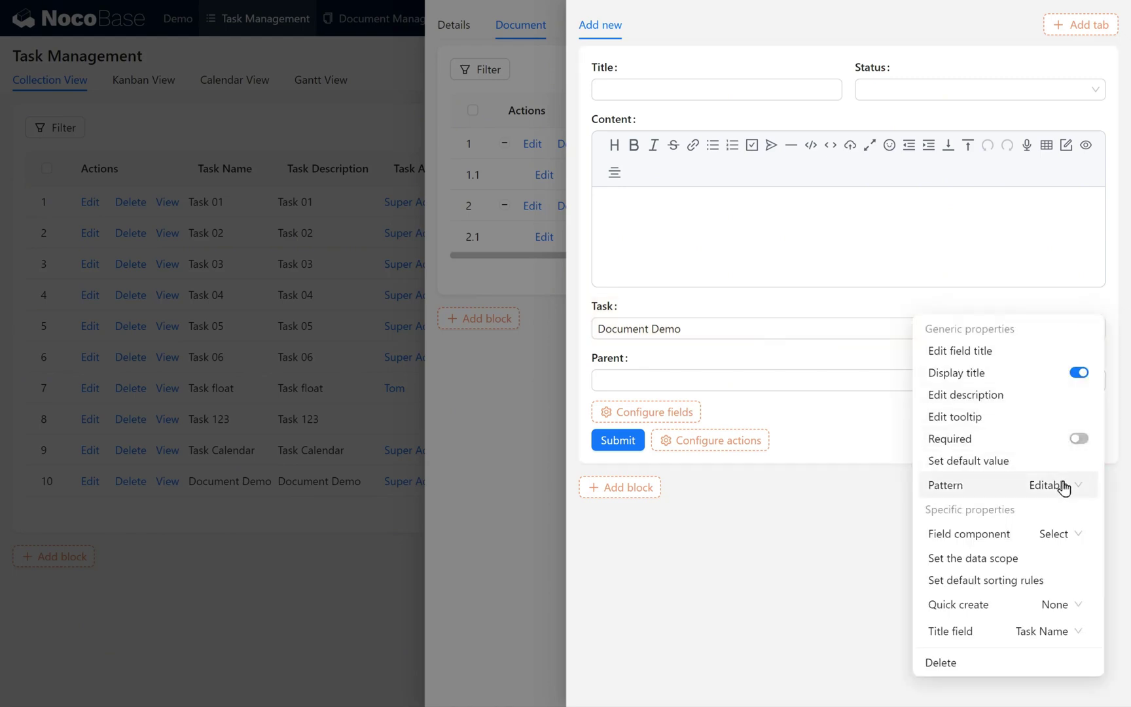
Change the Task field's pattern in the add-new form from editable to non-editable display text.
click(1064, 485)
click(1056, 555)
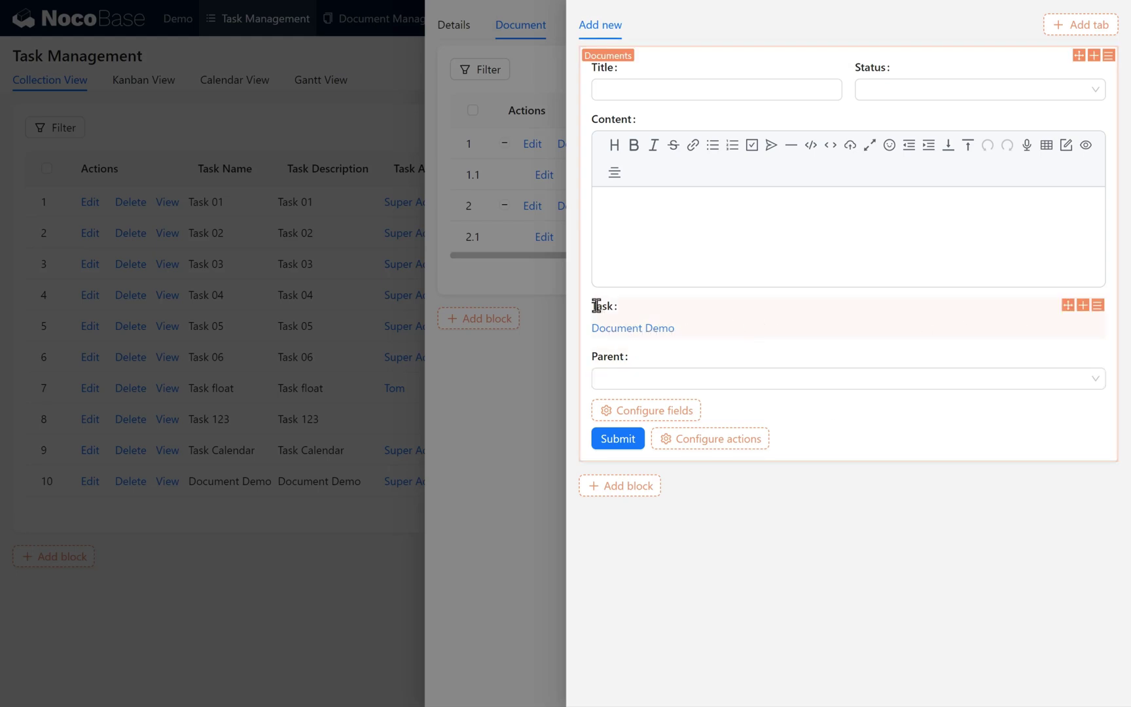
drag(592, 306, 622, 308)
click(686, 329)
Check the default Task in a new document form opened from Task Calendar's Document tab, and close it without submitting.
click(515, 428)
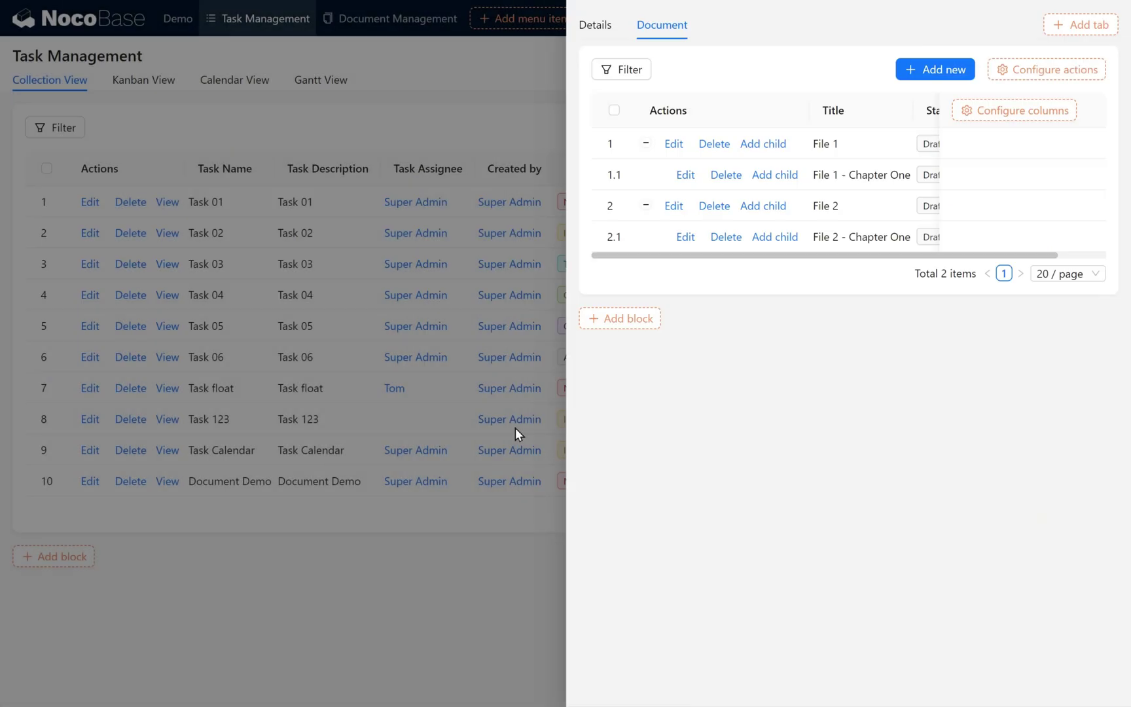
click(439, 424)
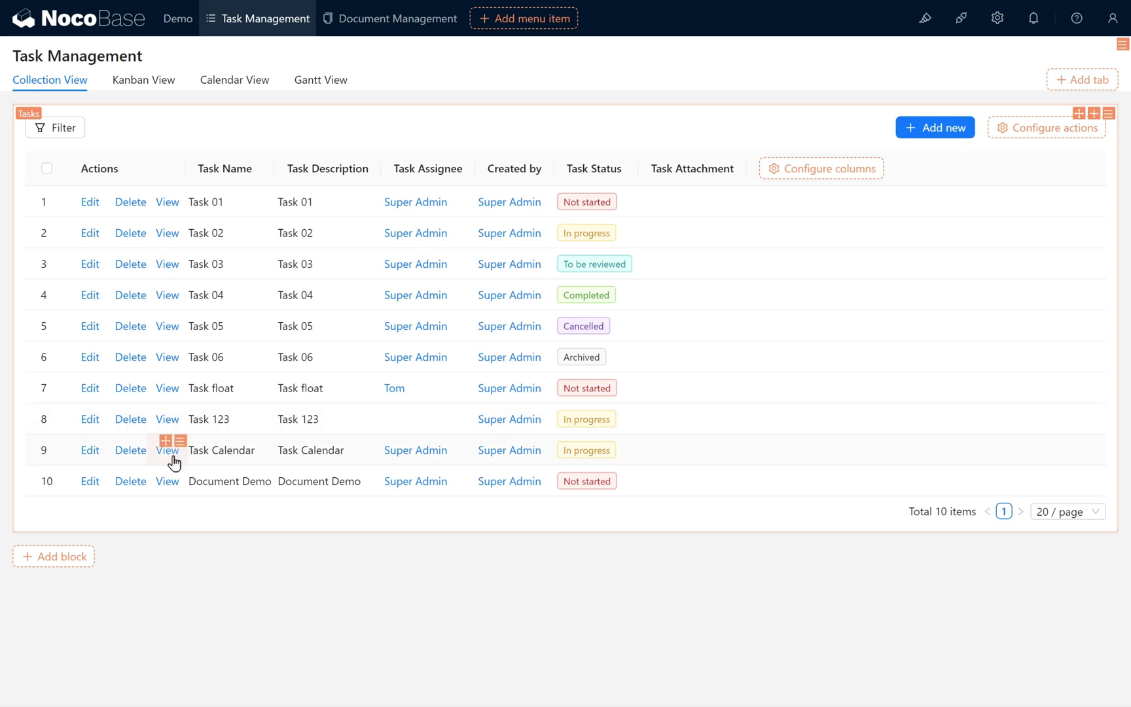
click(173, 457)
click(663, 30)
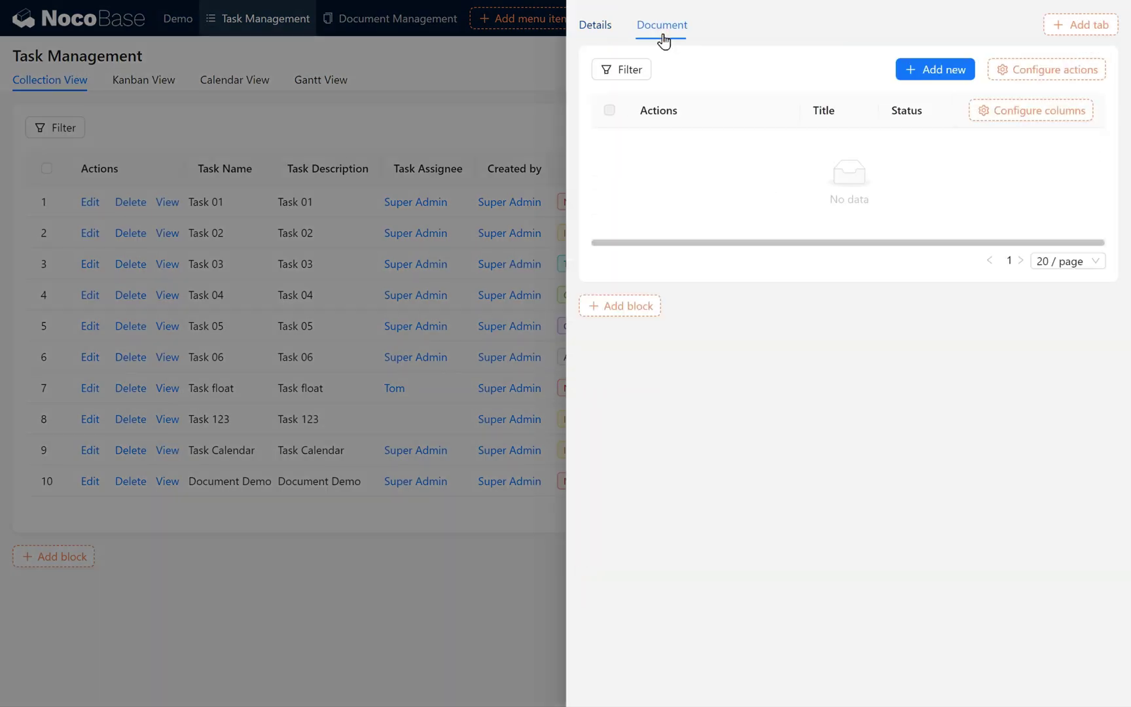
click(920, 71)
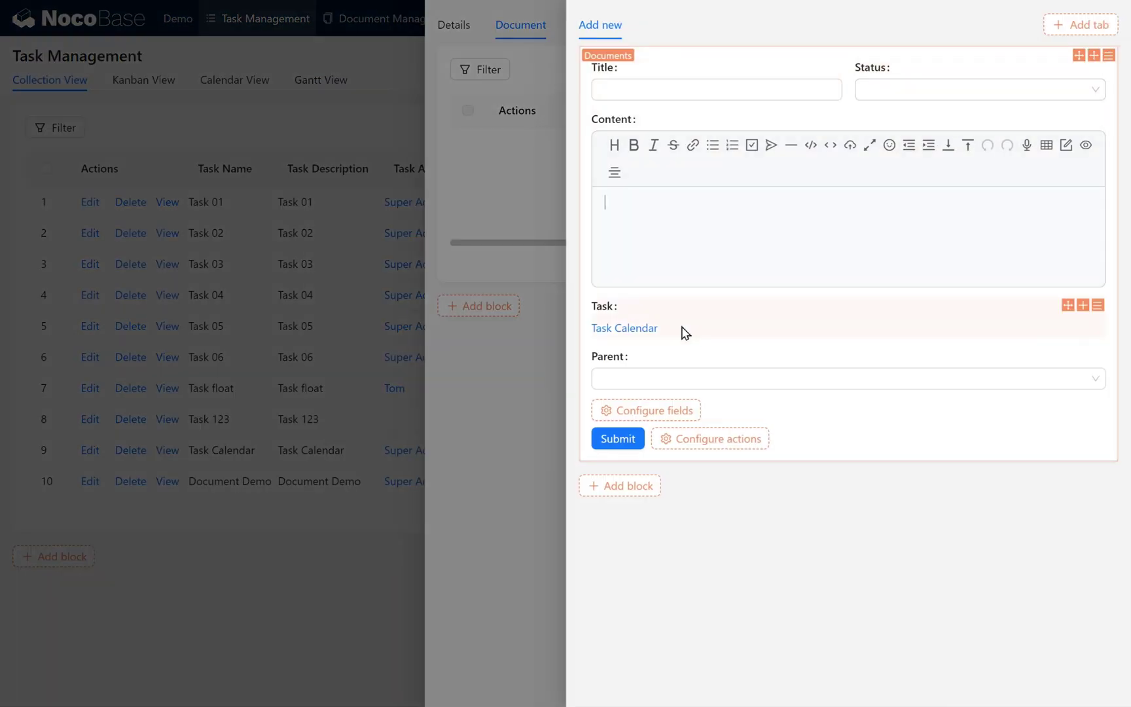
click(469, 363)
click(378, 369)
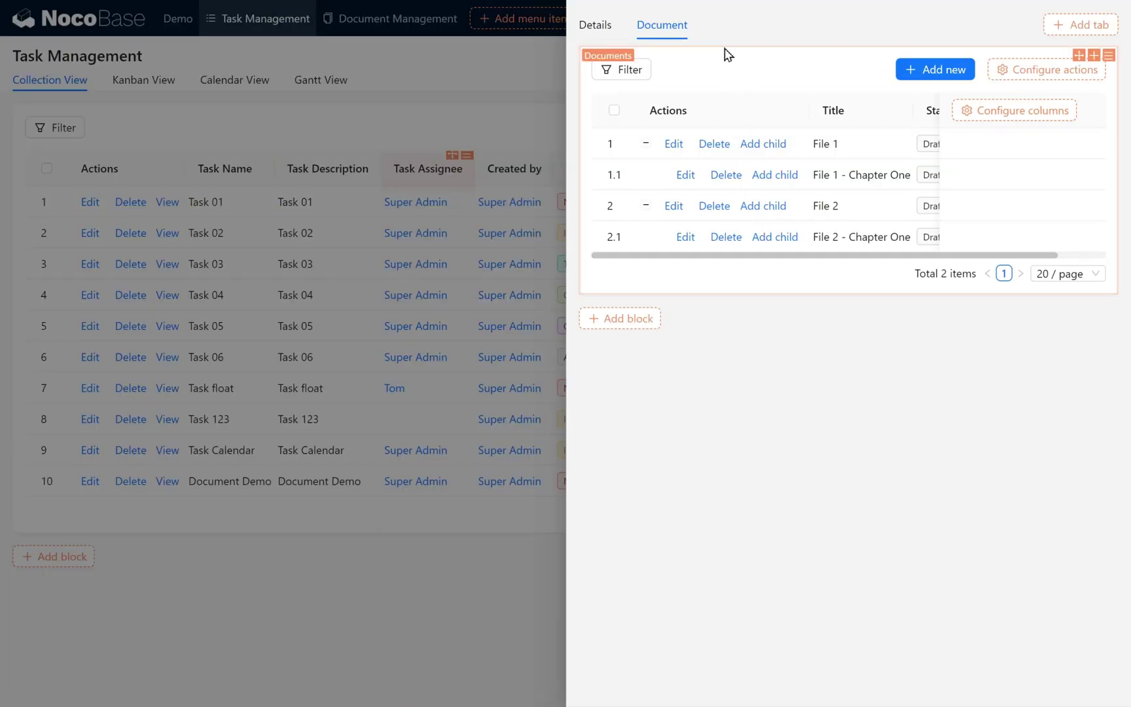
Rename the Document tab in the task detail view to "Documents".
mouse_move(687, 27)
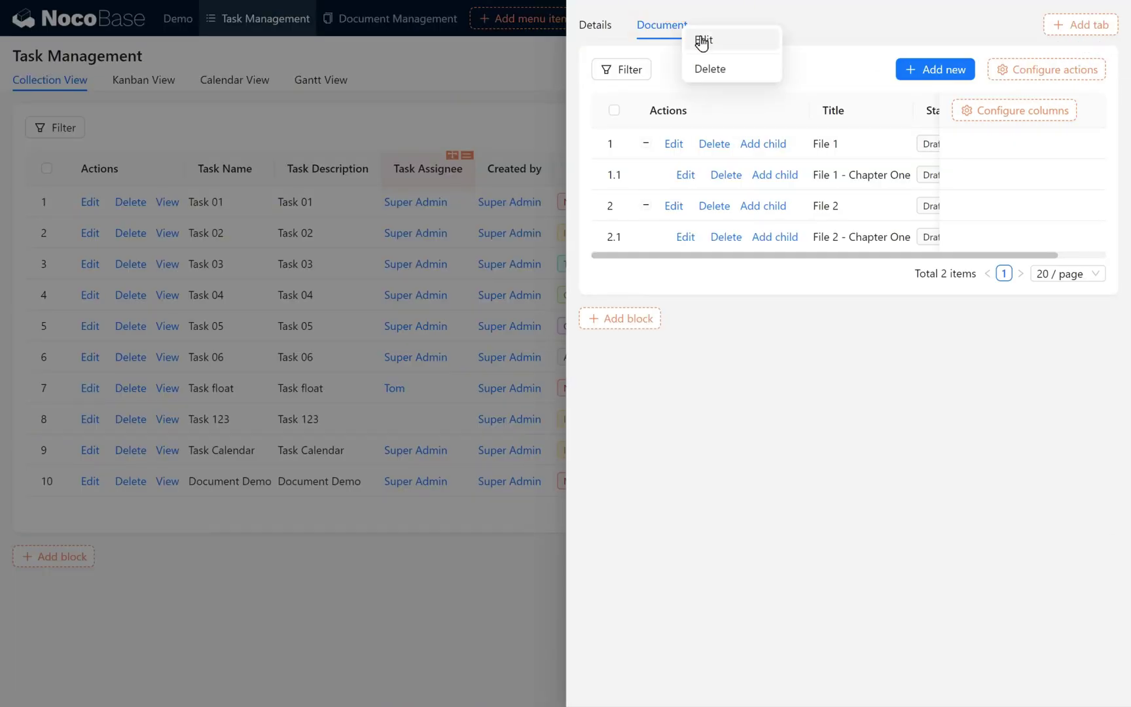
click(702, 42)
click(490, 137)
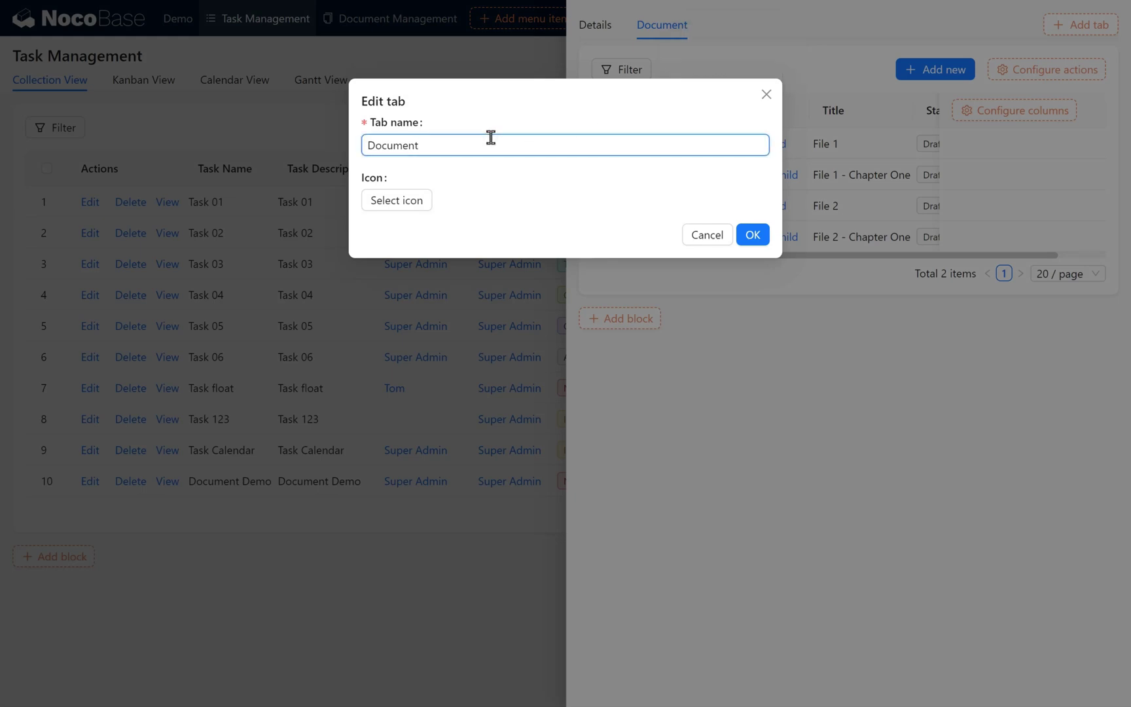
click(745, 235)
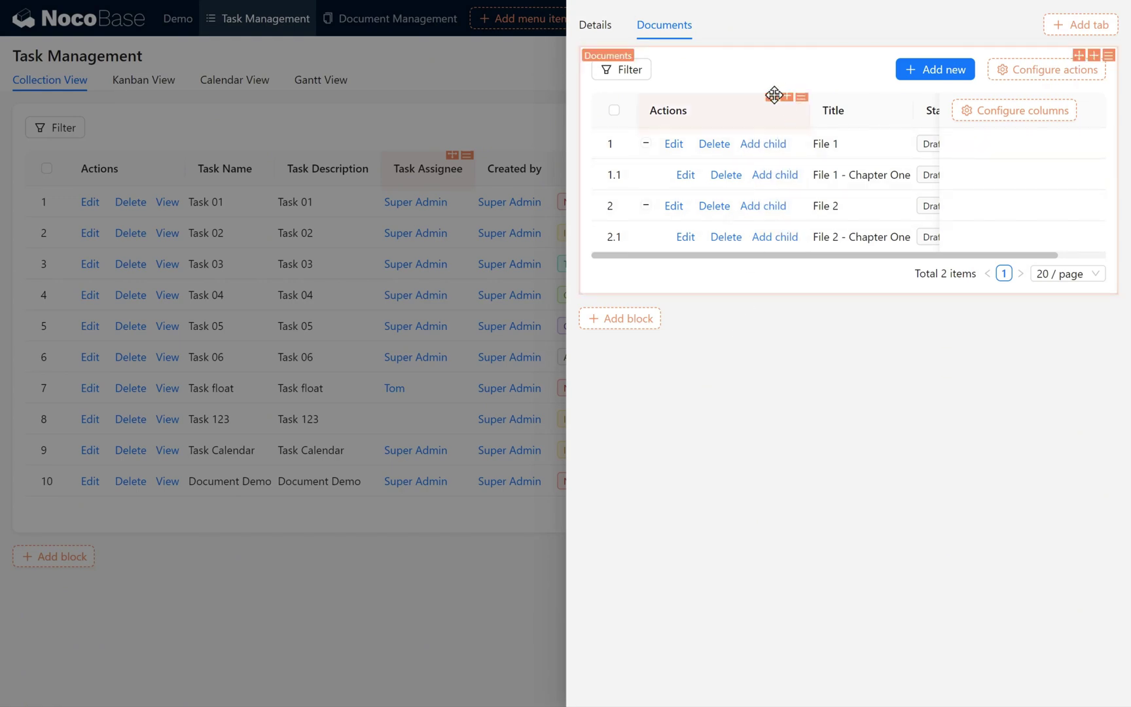
Move the Actions column after the Title column in the task's Documents table, and close the task details.
drag(773, 95, 839, 97)
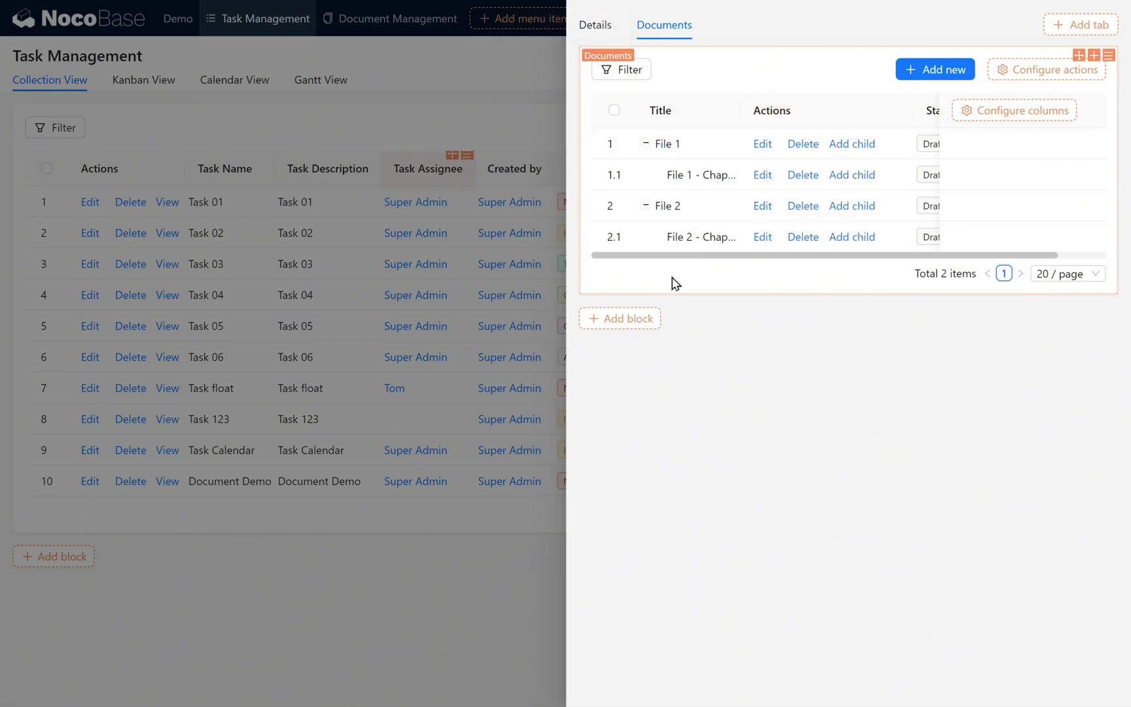
click(497, 428)
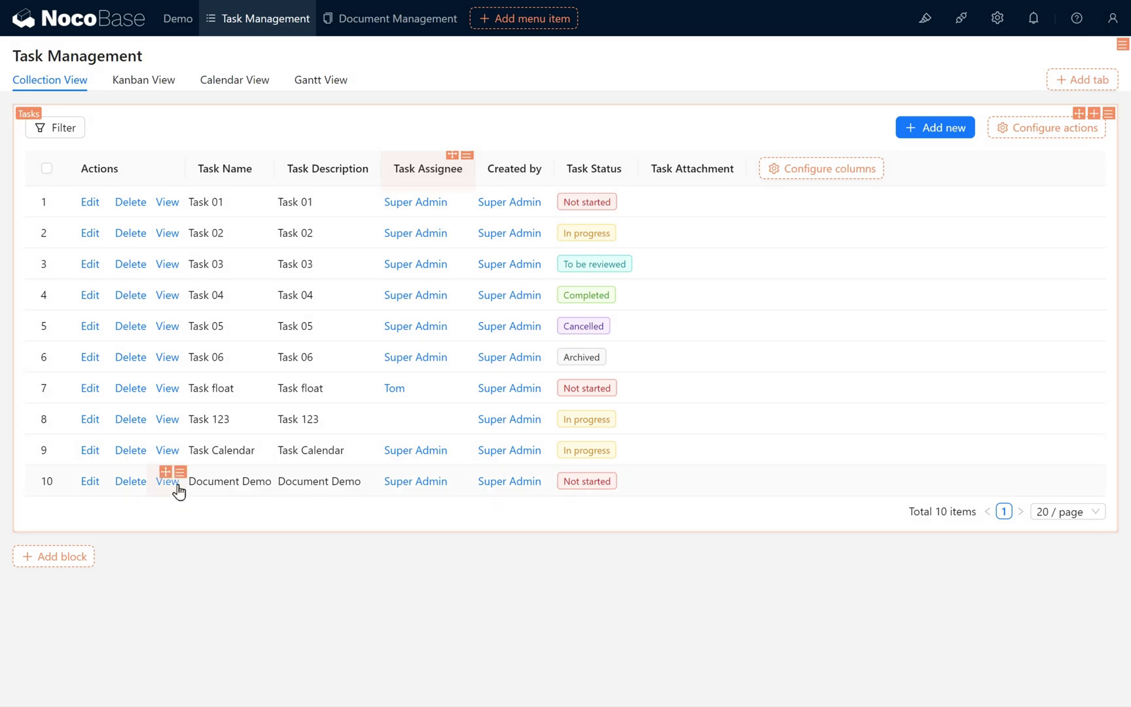
Choose a larger popup size for the View action in the Tasks table.
mouse_move(180, 473)
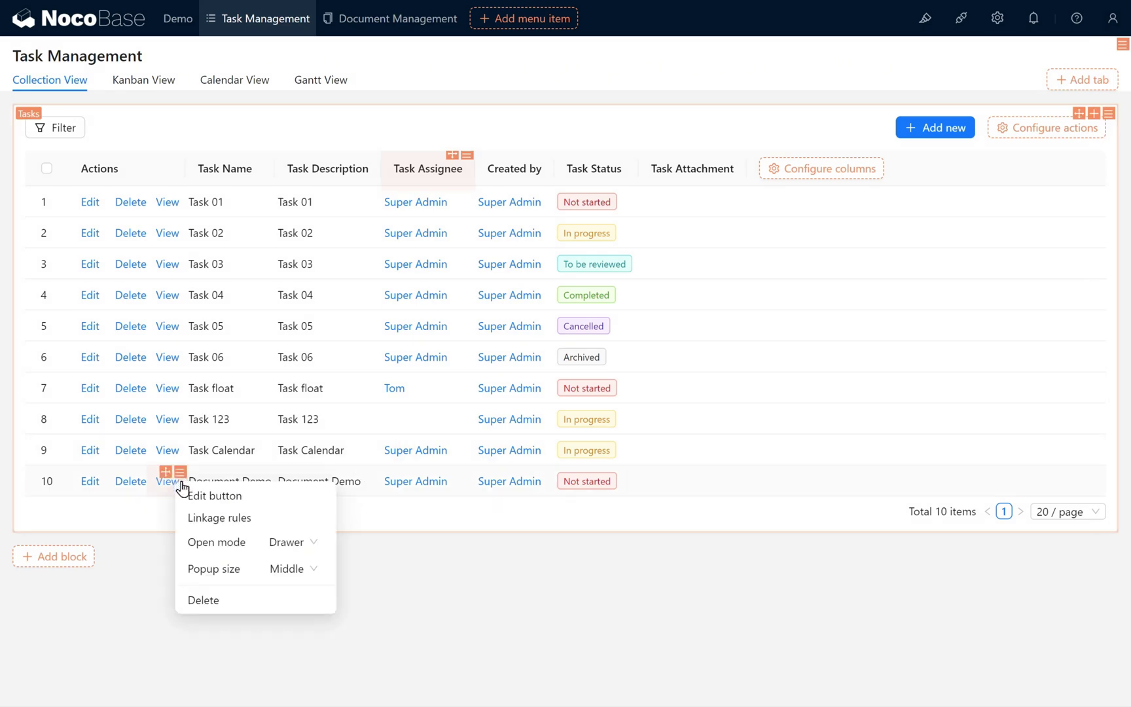
click(296, 569)
click(279, 642)
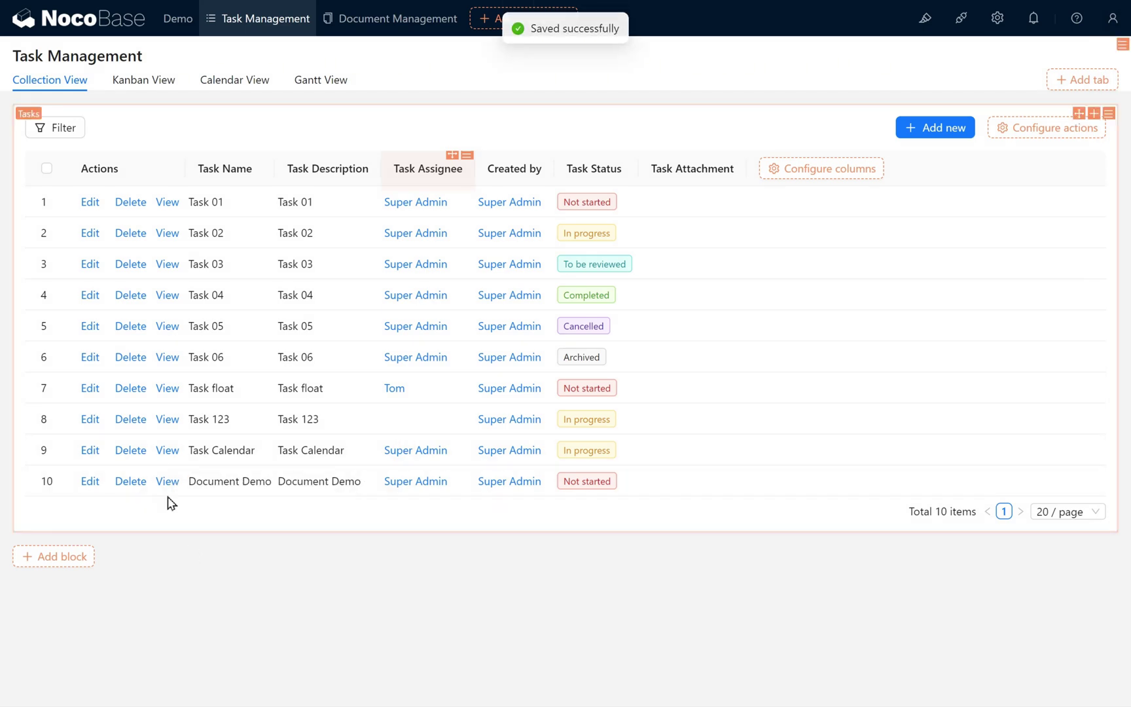
Open the Documents tab of the Document Demo task and place the Actions column after the Title column.
click(167, 484)
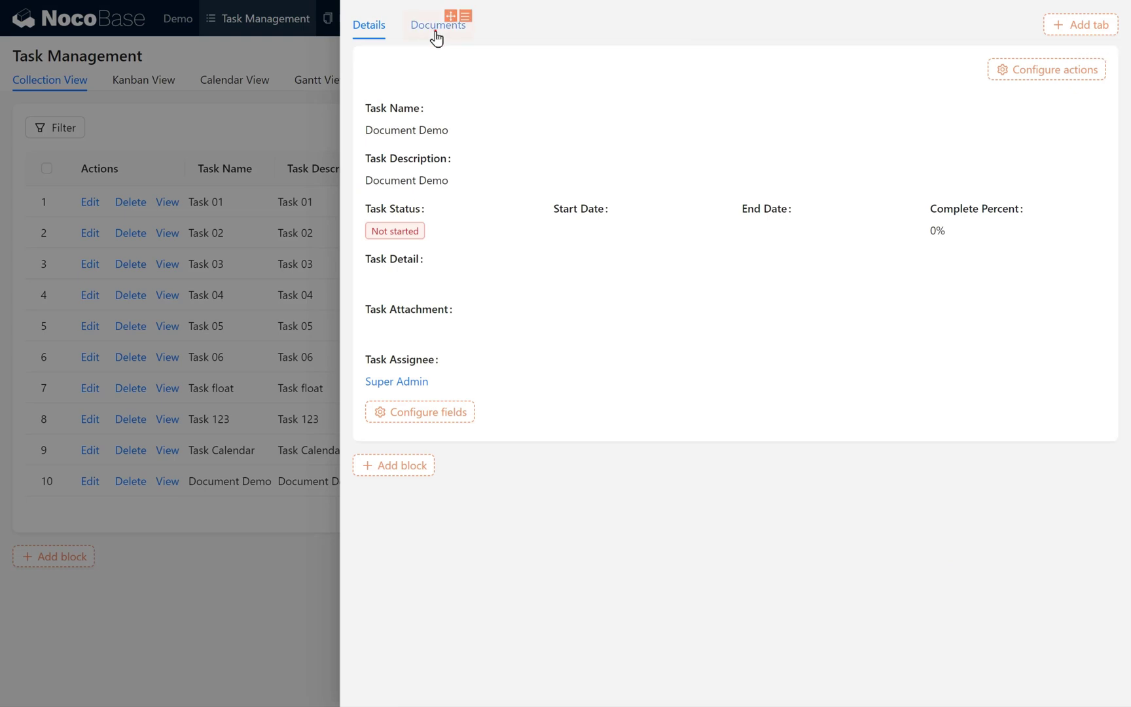
click(435, 33)
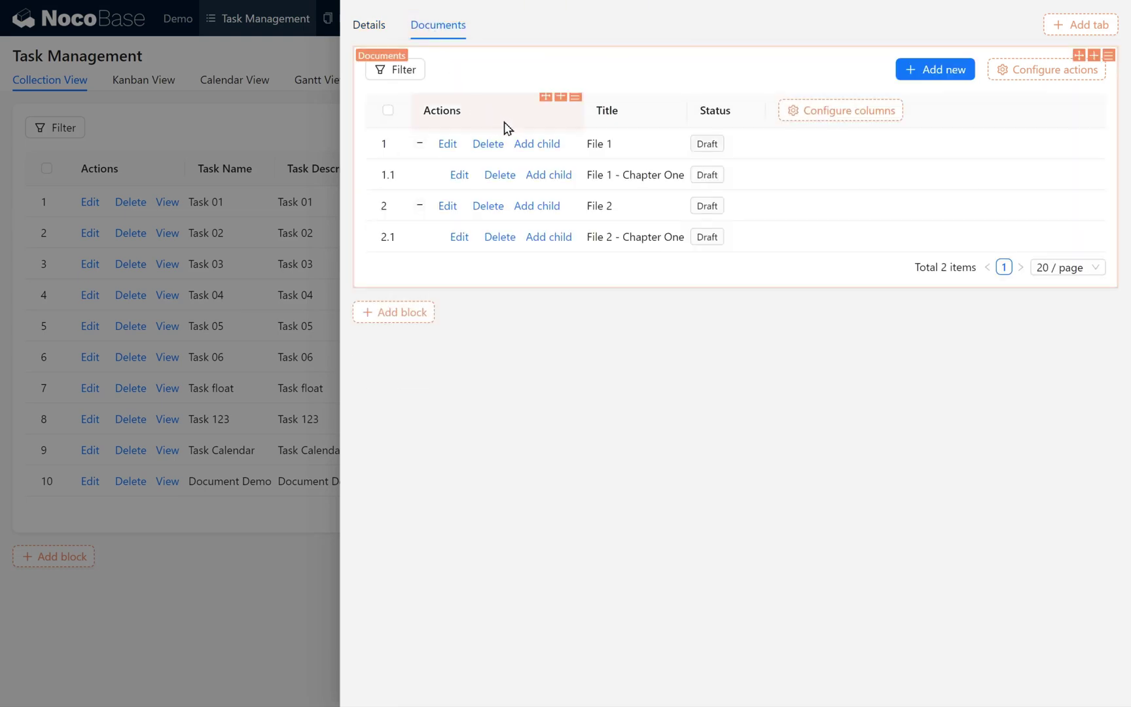
drag(546, 99, 663, 103)
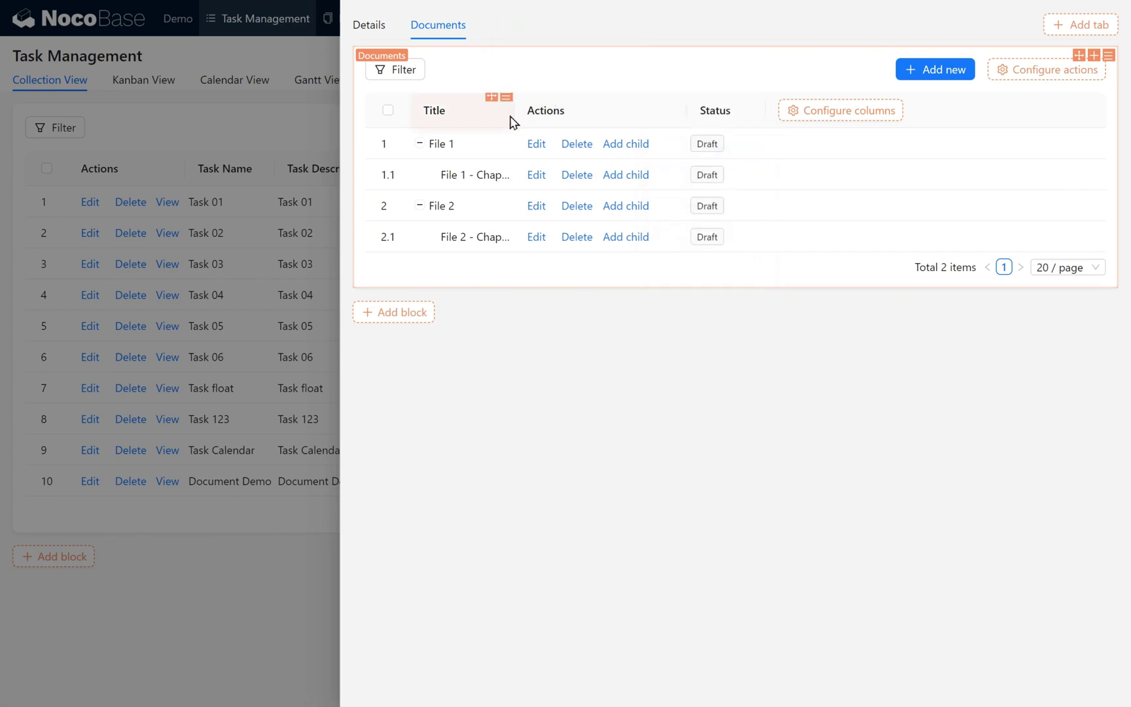
Set the width of the Title column in the task's Documents table to 200.
mouse_move(507, 100)
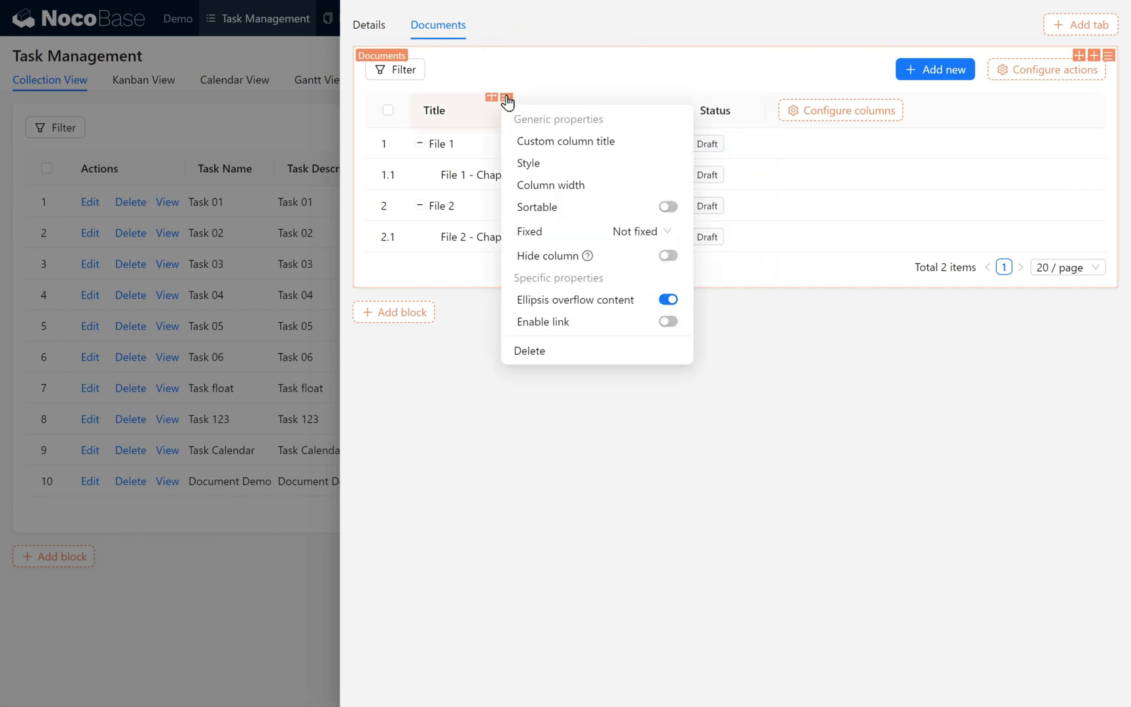
click(550, 186)
double_click(407, 126)
text(200)
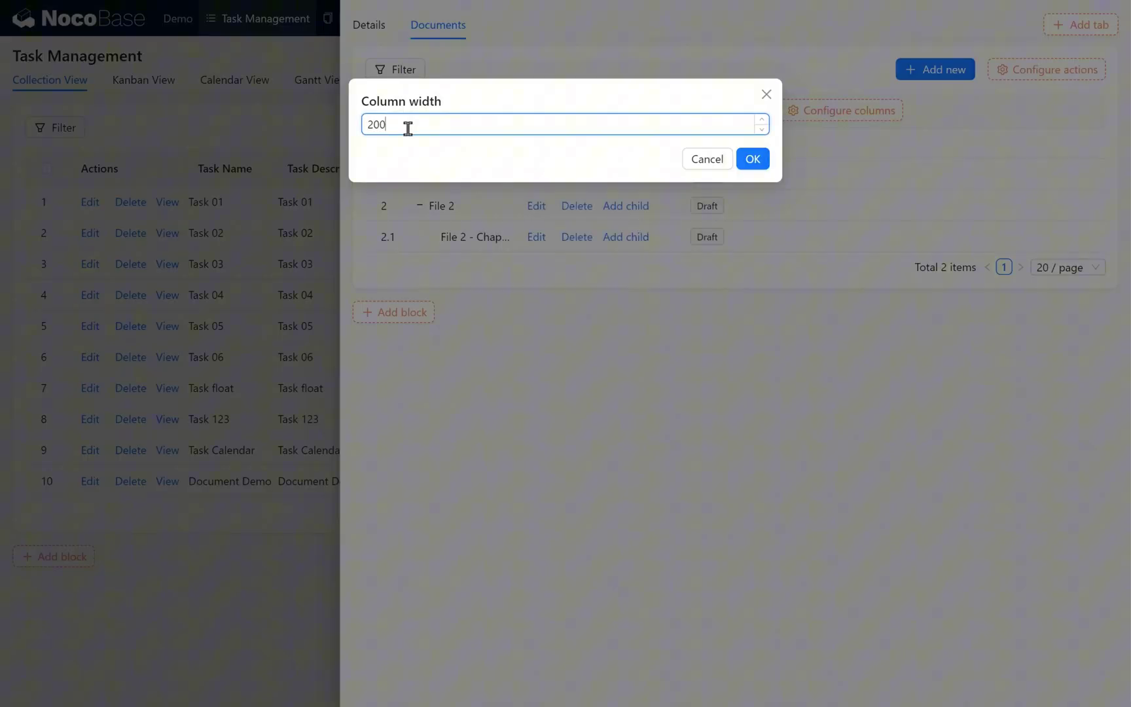
click(763, 163)
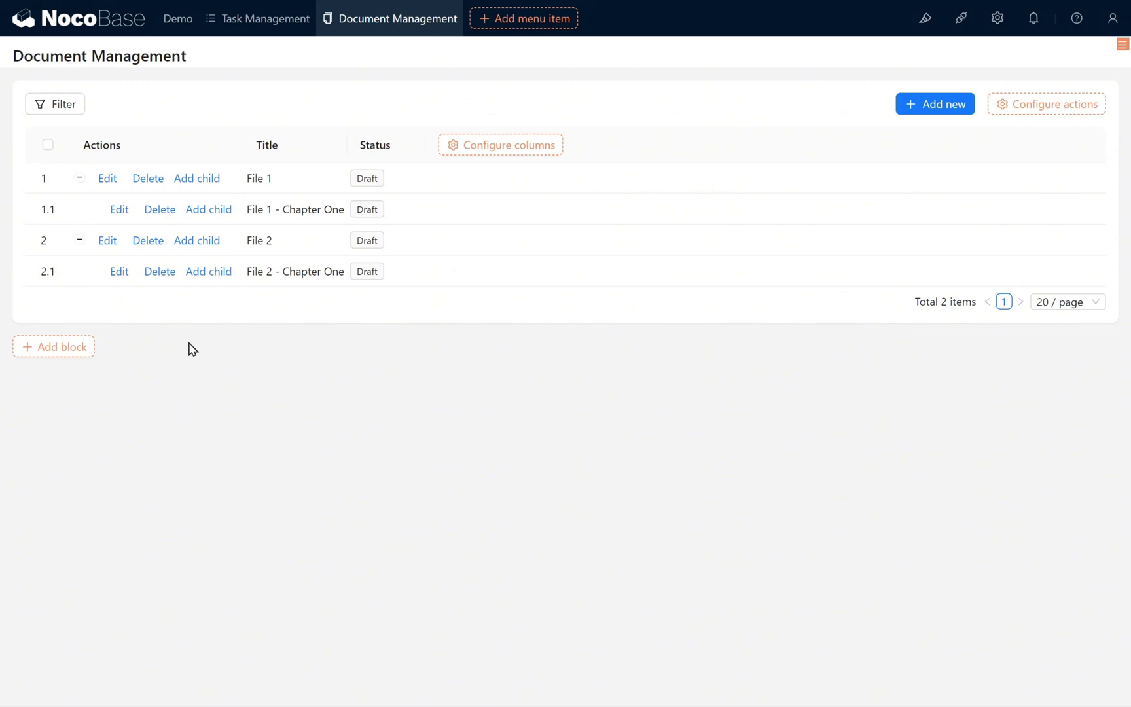
Add a filter form block for the Documents collection to the Document Management page.
mouse_move(86, 356)
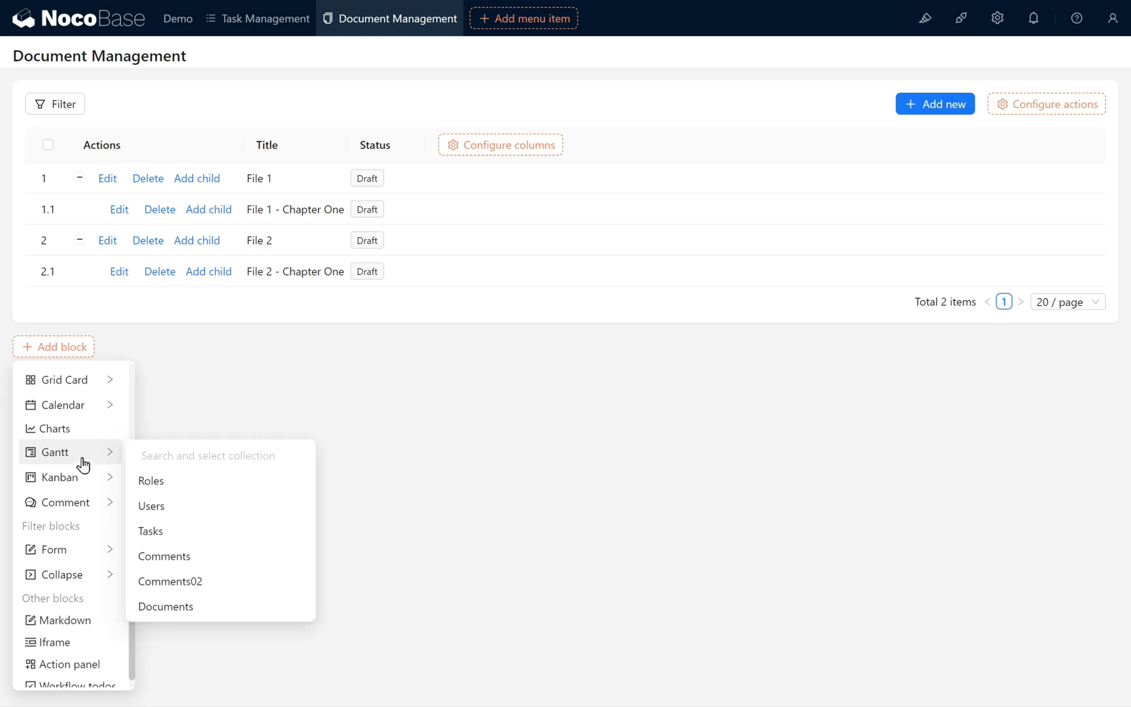
scroll(96, 572, down, 1)
mouse_move(96, 572)
mouse_move(98, 546)
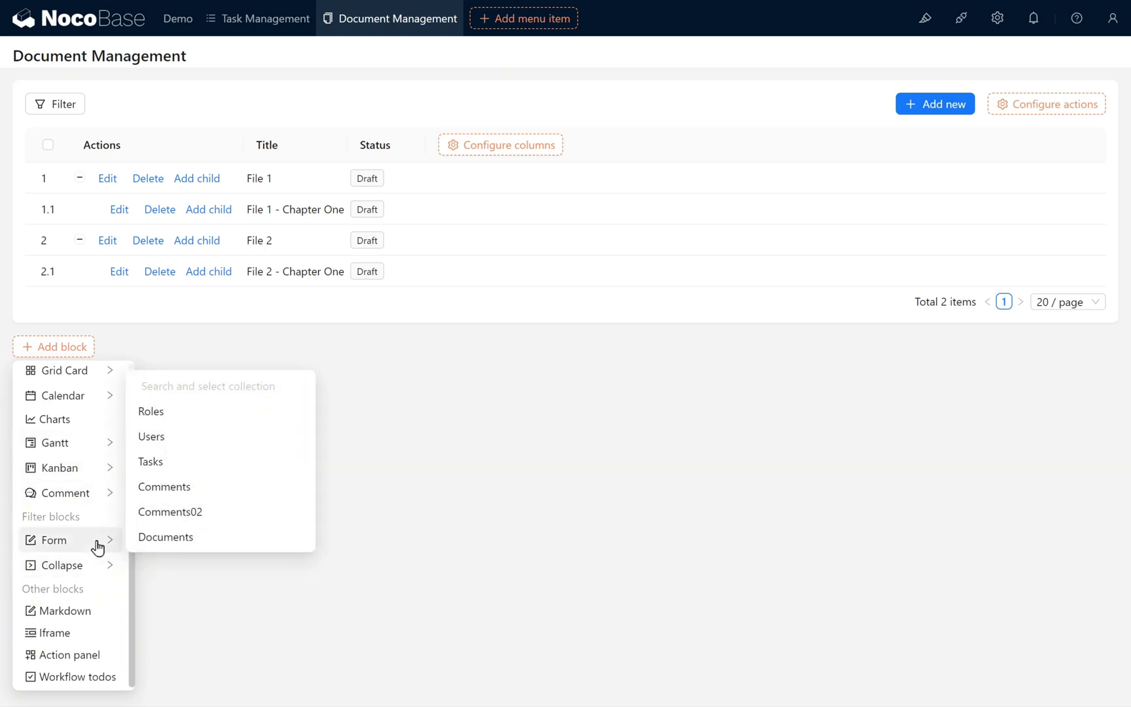
click(180, 543)
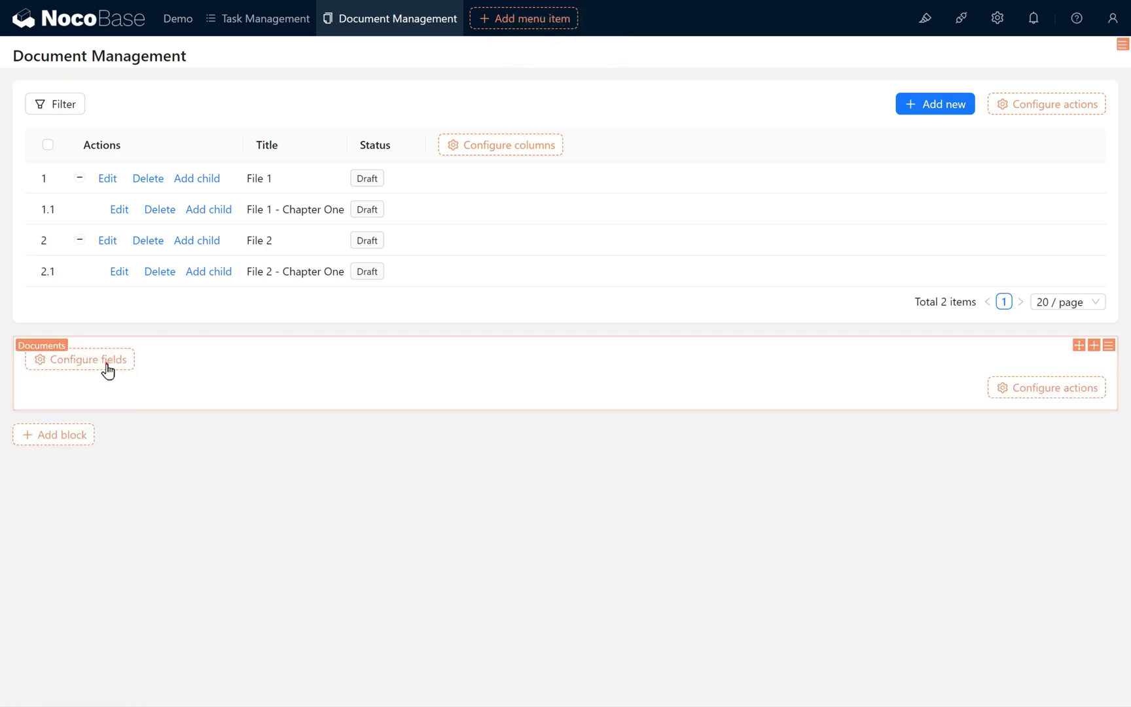
Add the Title, Status and Task fields to the Documents filter form.
mouse_move(105, 368)
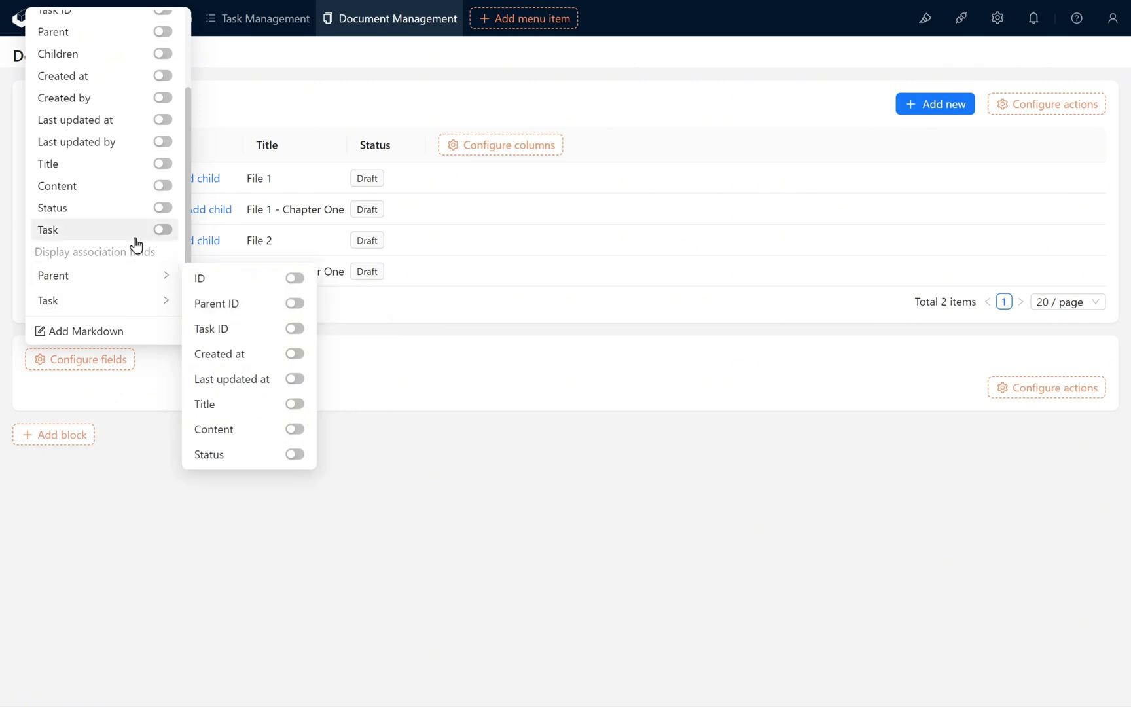
click(162, 164)
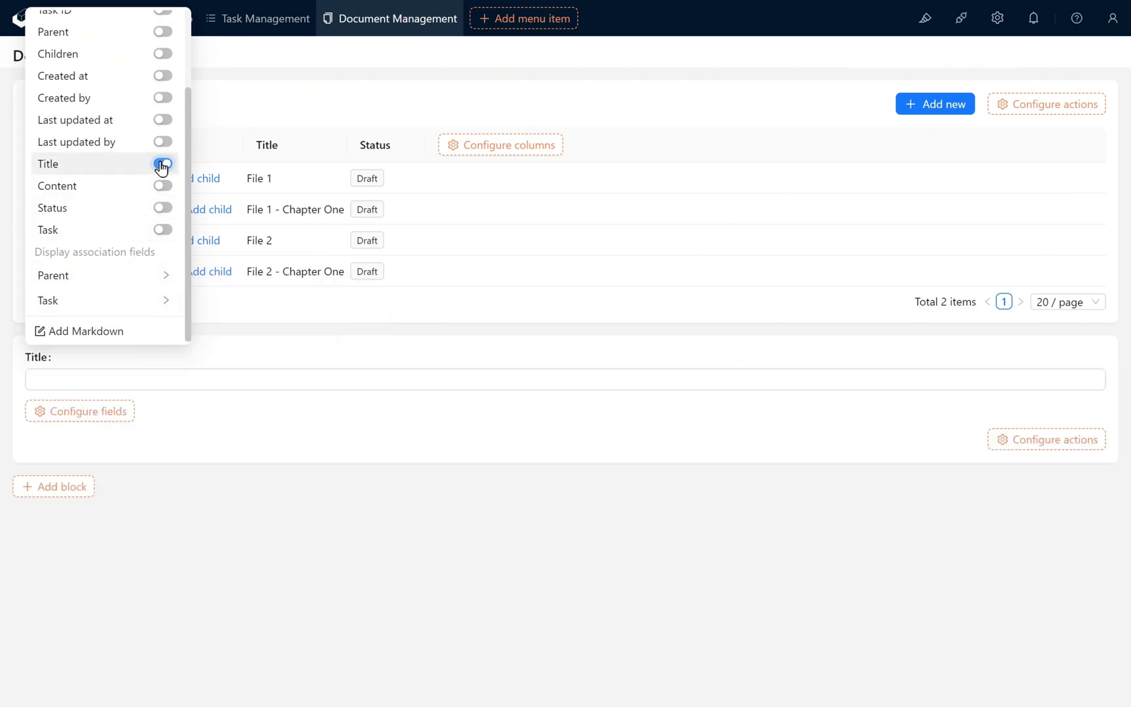
click(162, 208)
click(163, 229)
Change the title field of the filter form's Task selector, and arrange Title, Status and Task side by side in one row.
click(462, 477)
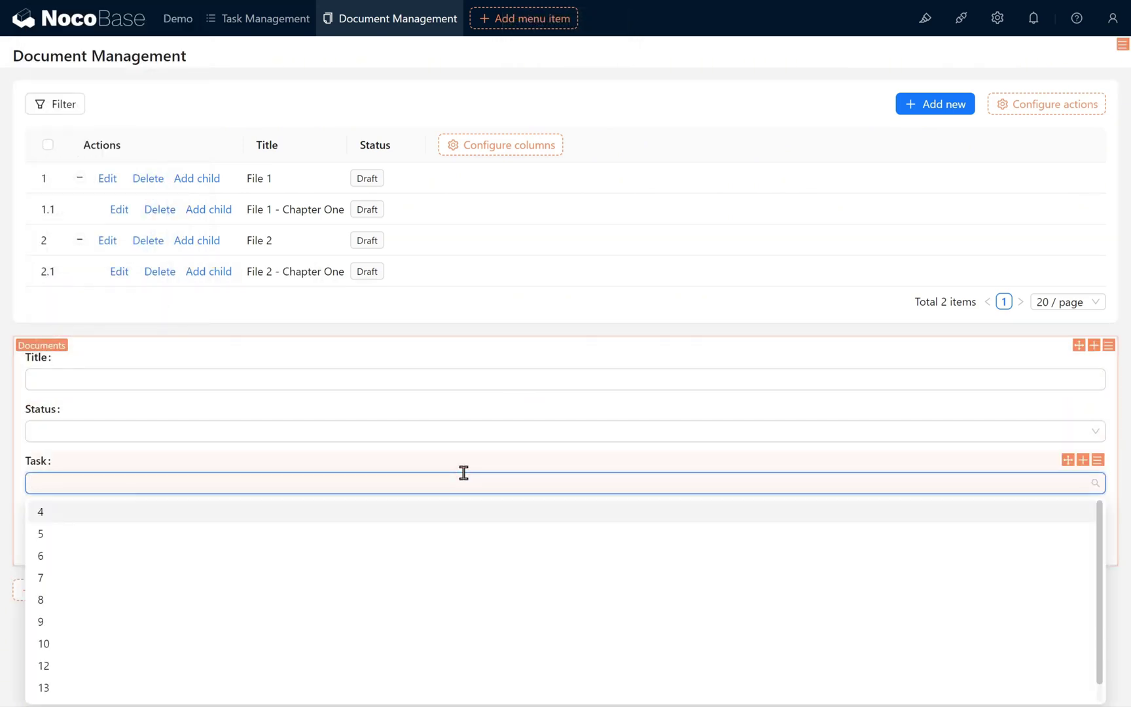
mouse_move(1098, 461)
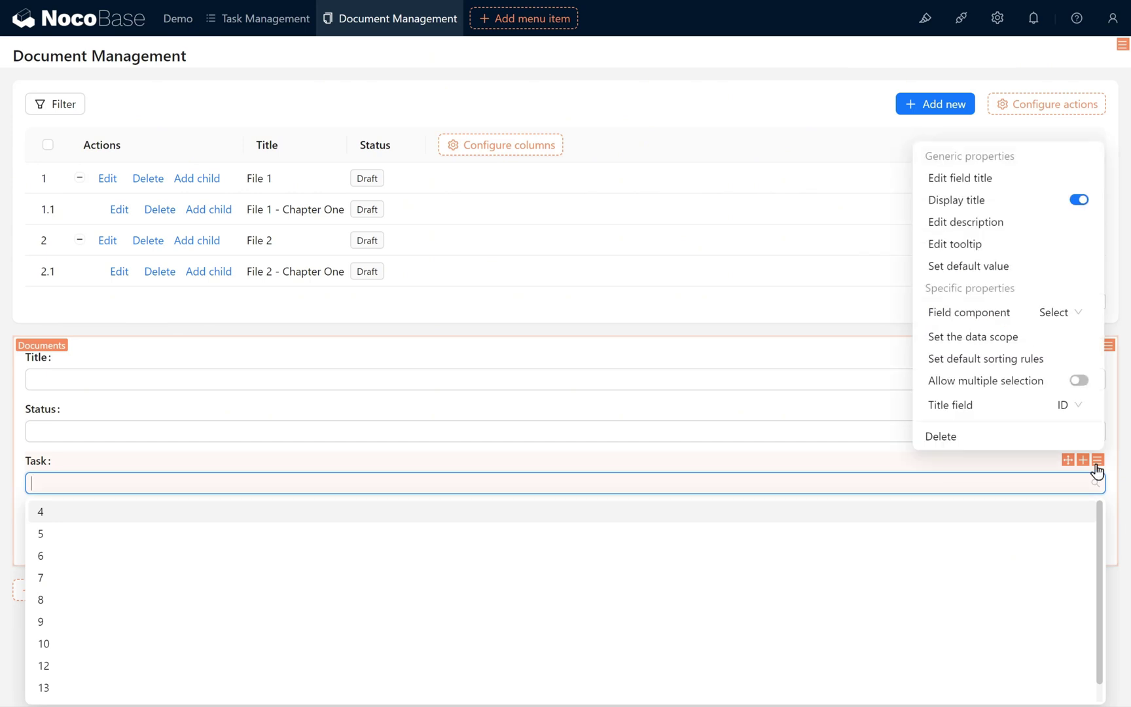
click(1068, 406)
click(1069, 527)
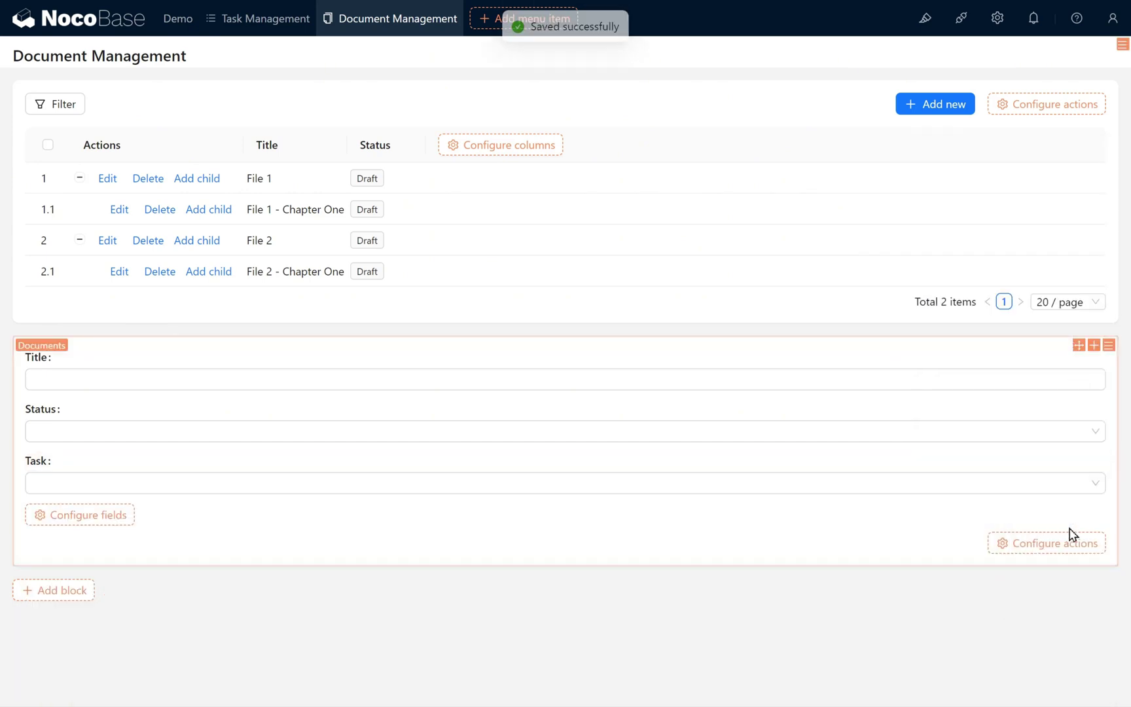
drag(1098, 395, 1103, 387)
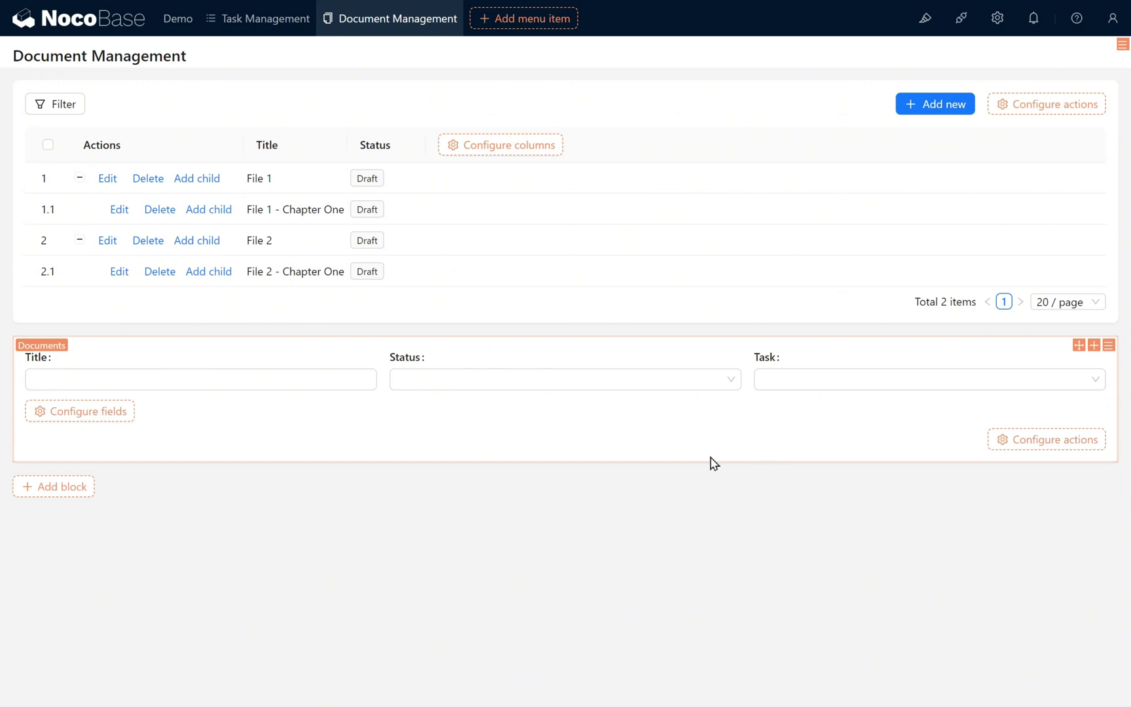
Add the Filter and Reset actions to the filter form and move the form block above the documents table.
mouse_move(1011, 444)
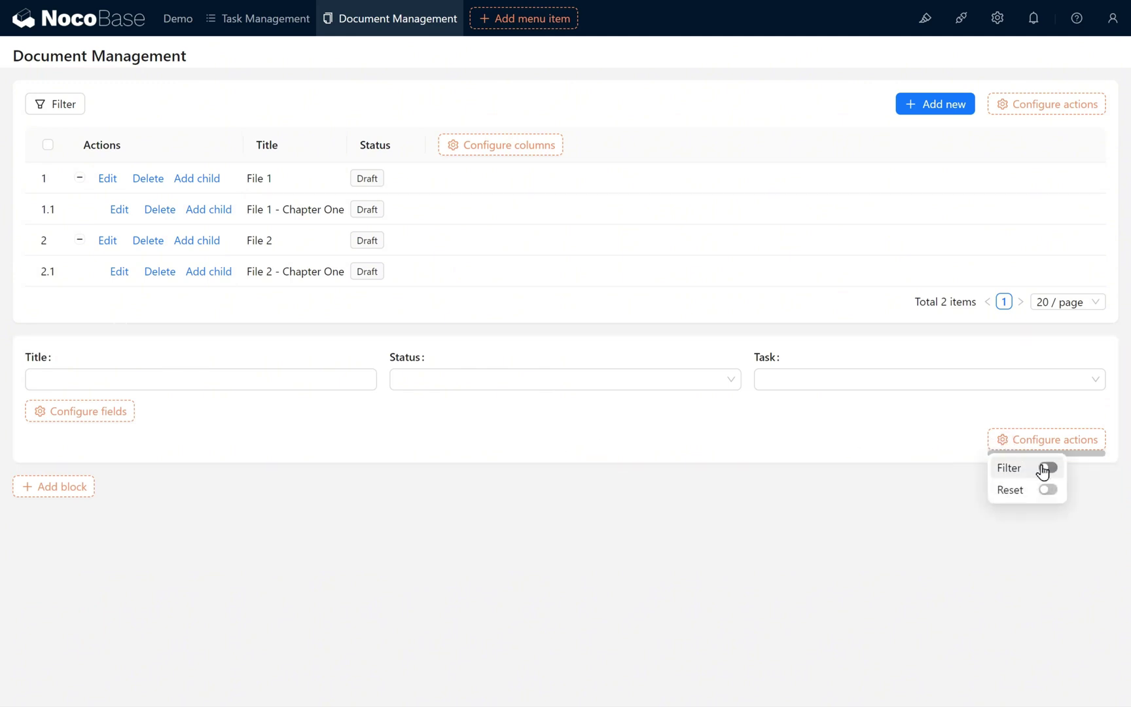
click(1047, 468)
click(1048, 491)
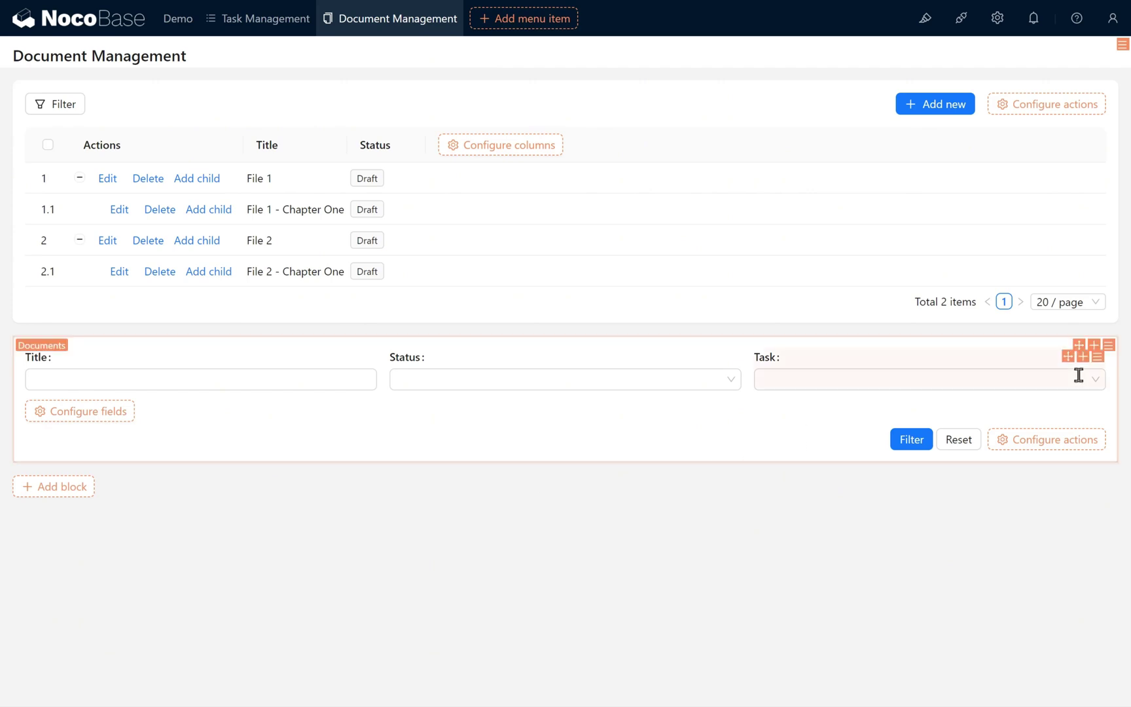
drag(1078, 341, 727, 70)
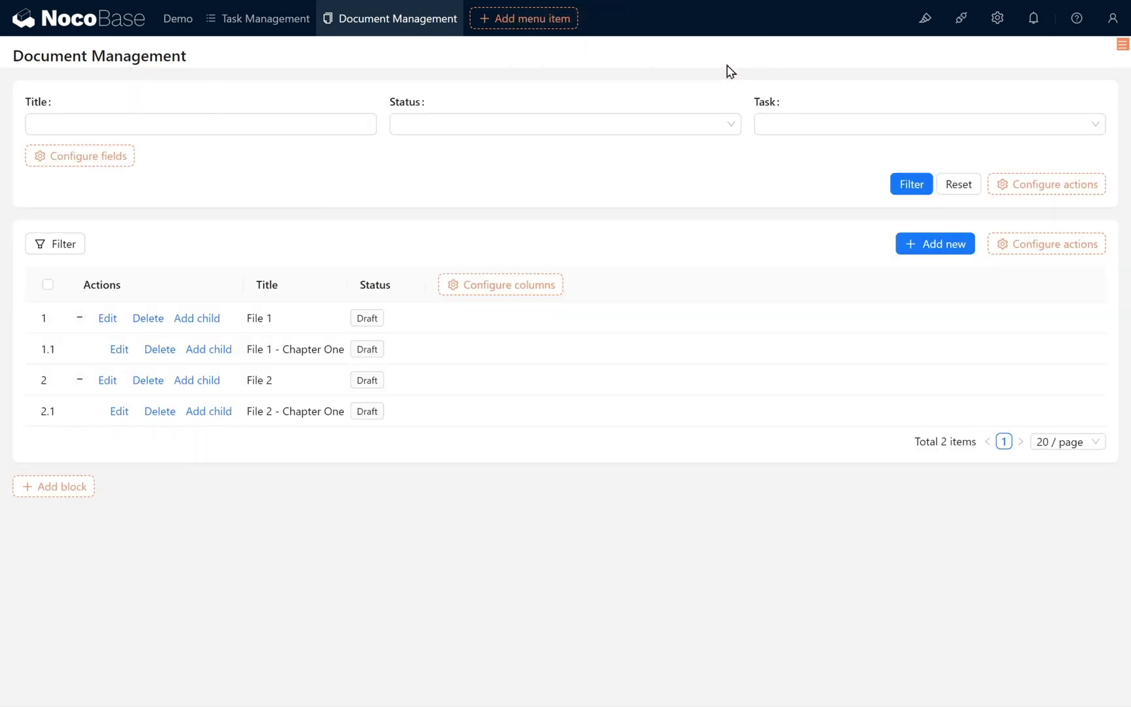
Try filtering the documents by the status Draft with the filter form, and clear the Status field.
click(538, 123)
click(576, 153)
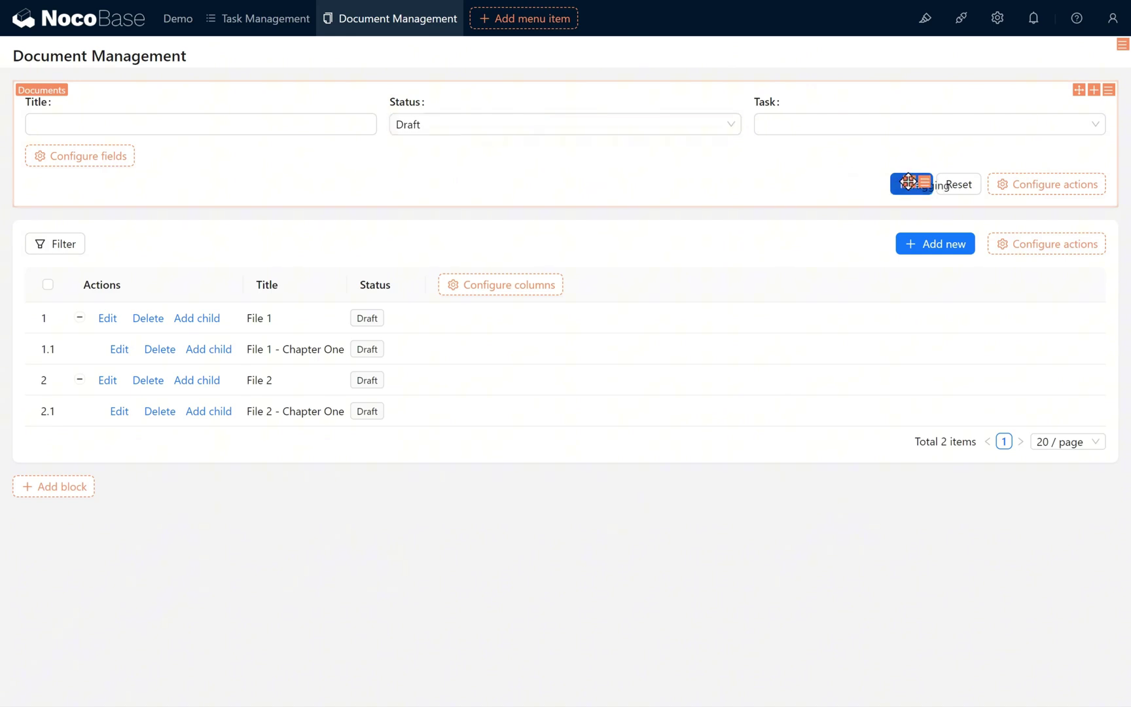
click(912, 184)
click(601, 123)
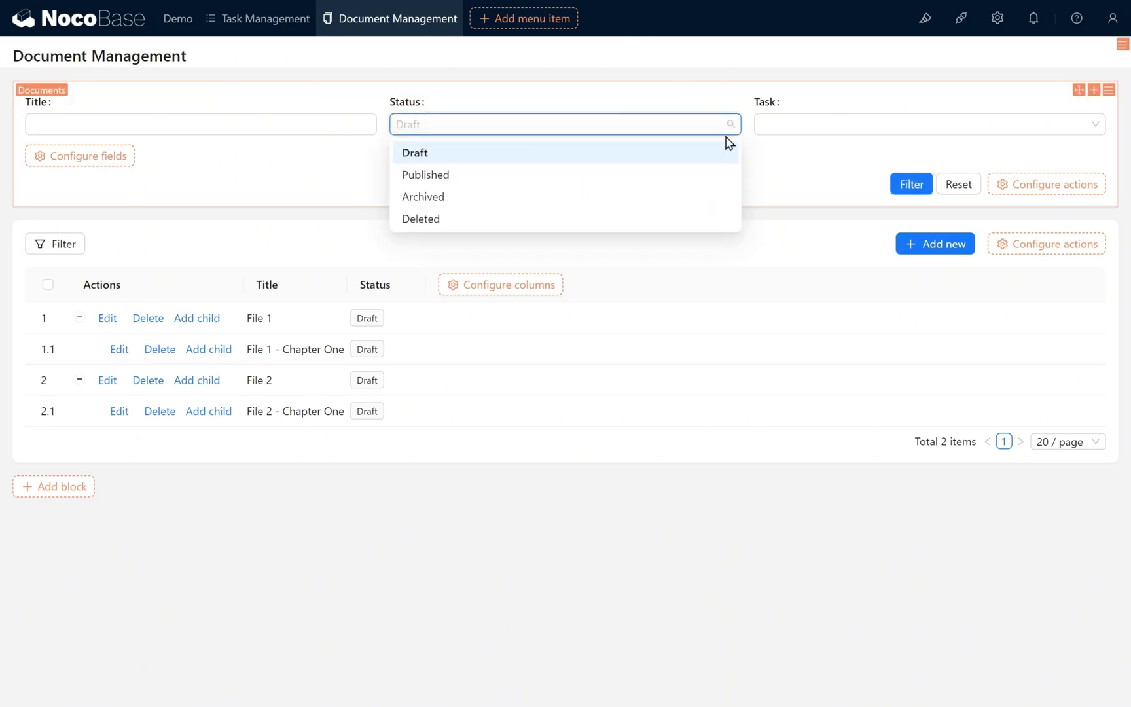
click(731, 124)
Connect the filter form to the Documents table block as its data block.
mouse_move(1111, 96)
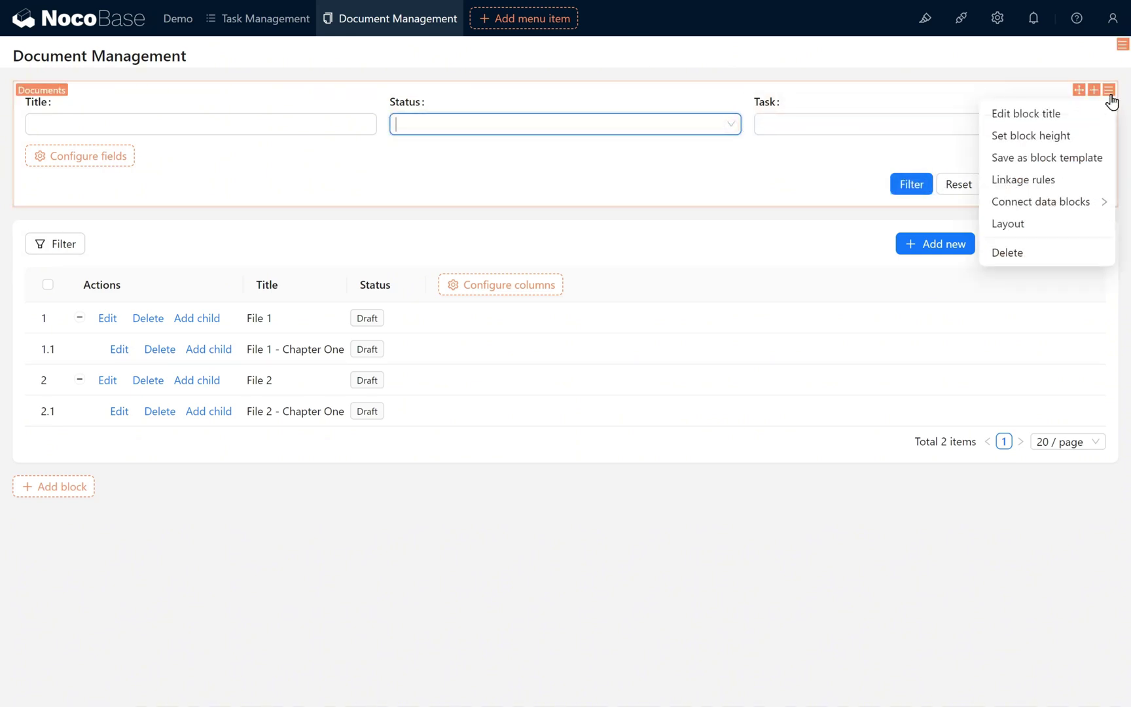
mouse_move(1078, 205)
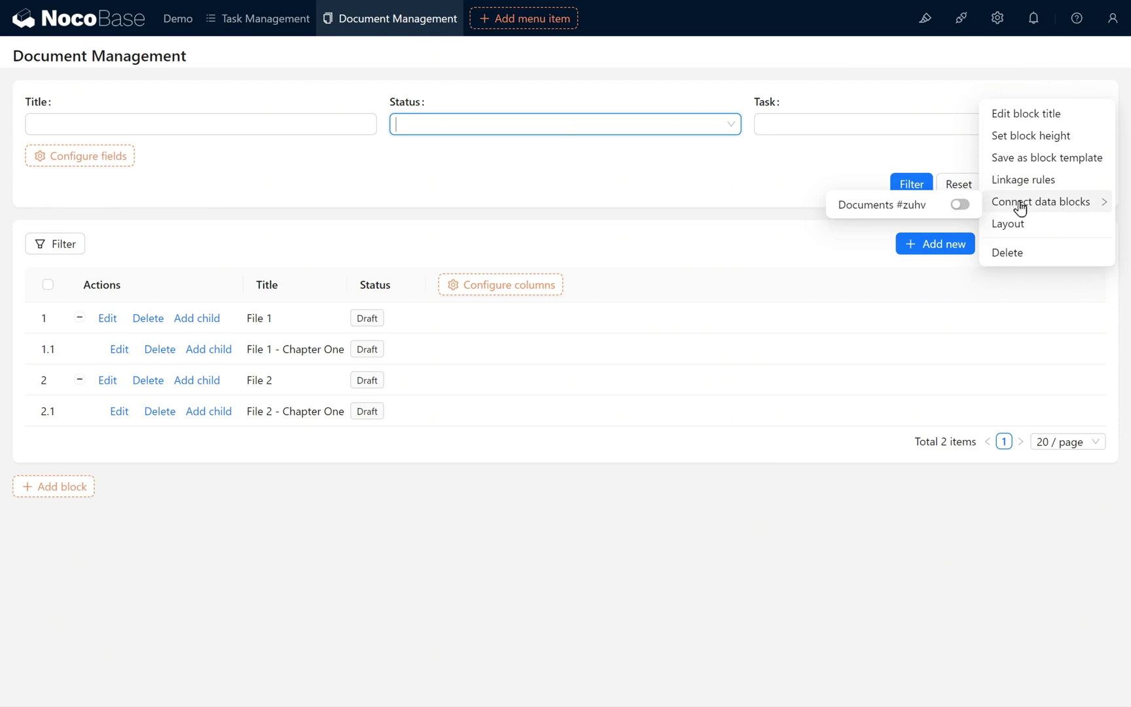
click(959, 204)
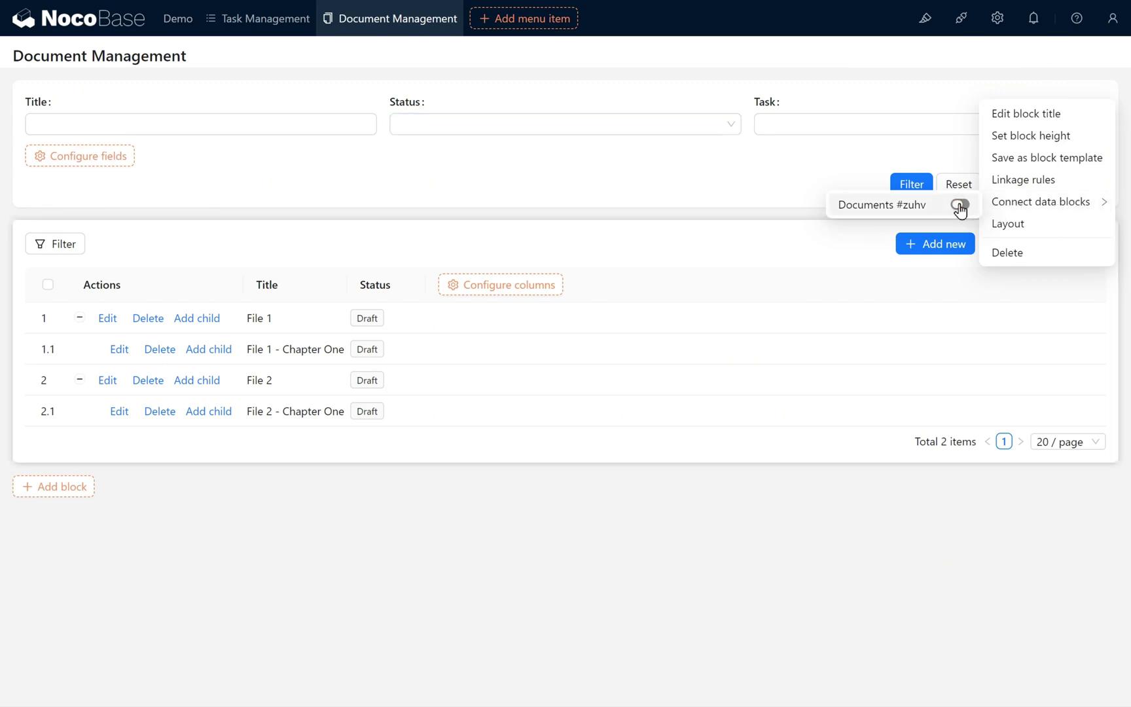
Test the connected filter form with the status Published, and clear the Status field.
click(640, 125)
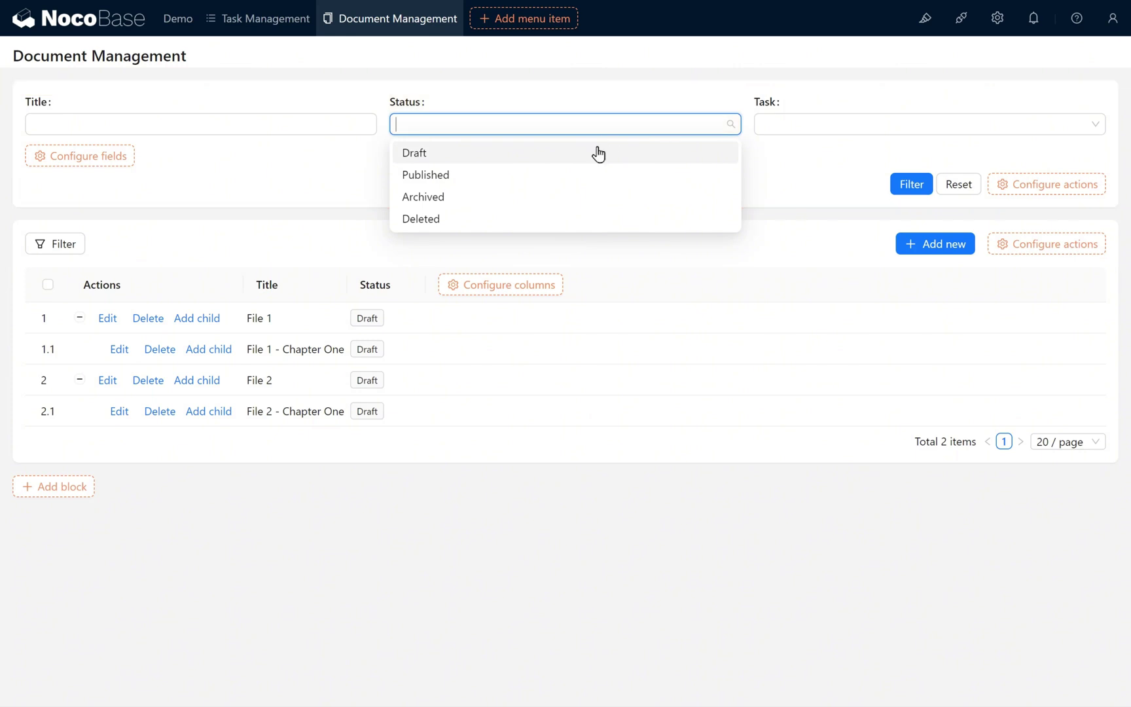
click(569, 175)
click(894, 190)
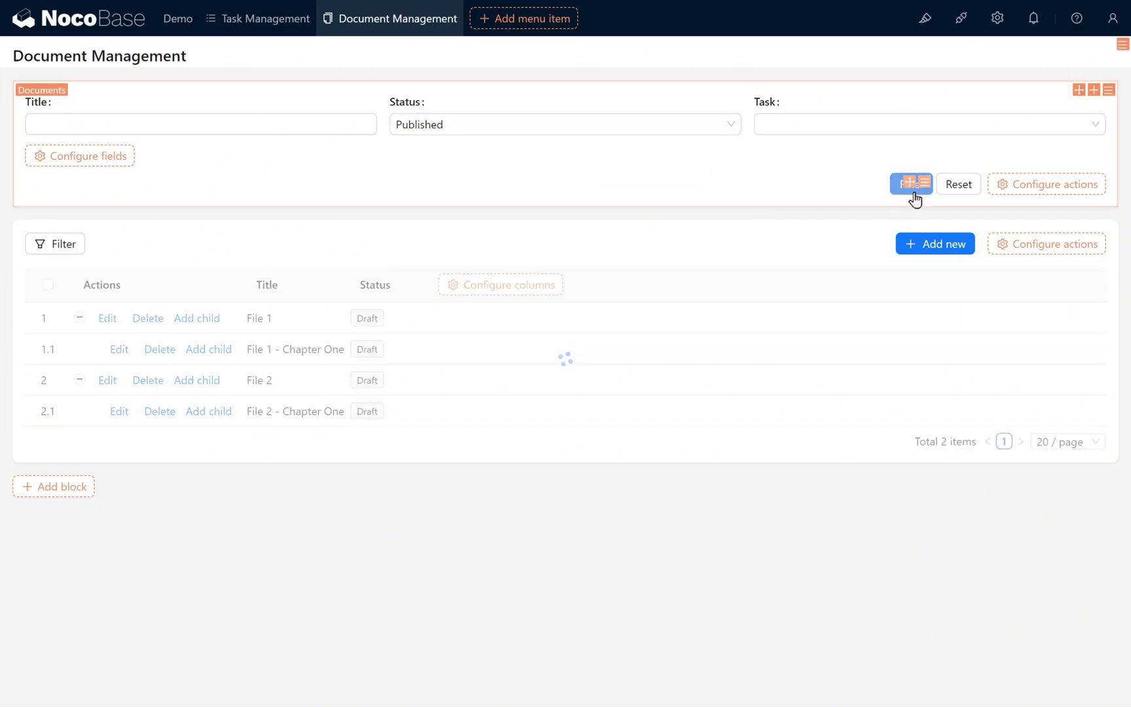
click(729, 125)
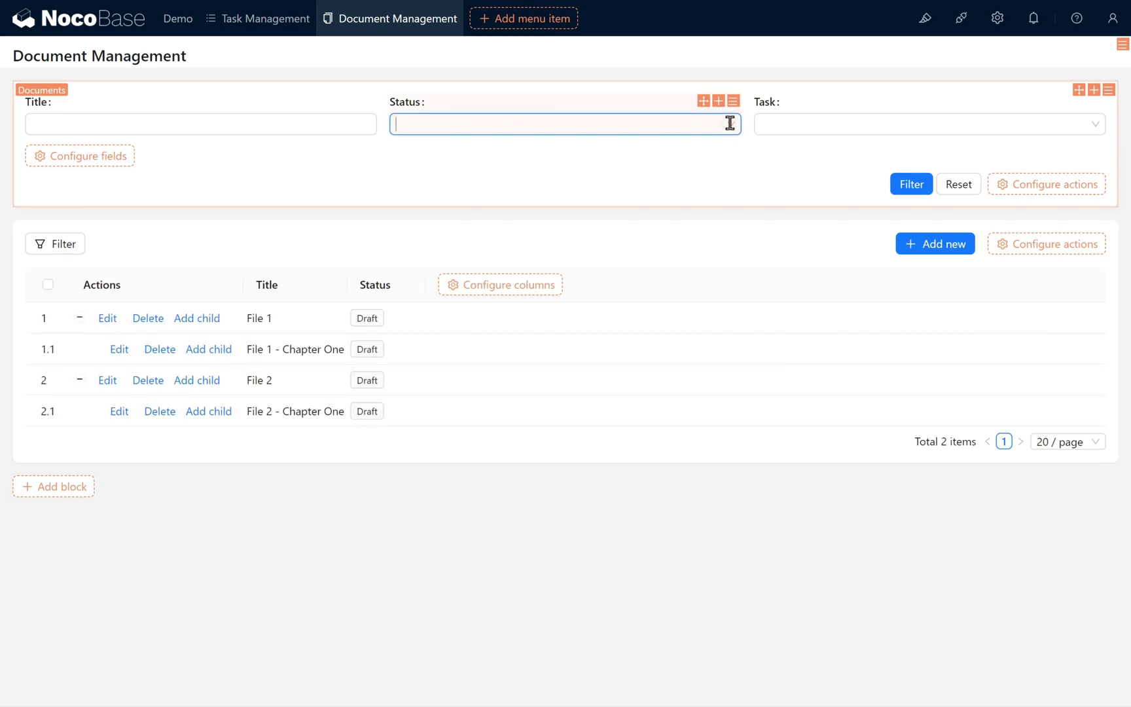
Test the filter form with the title "File 1", and reset the filter.
click(304, 130)
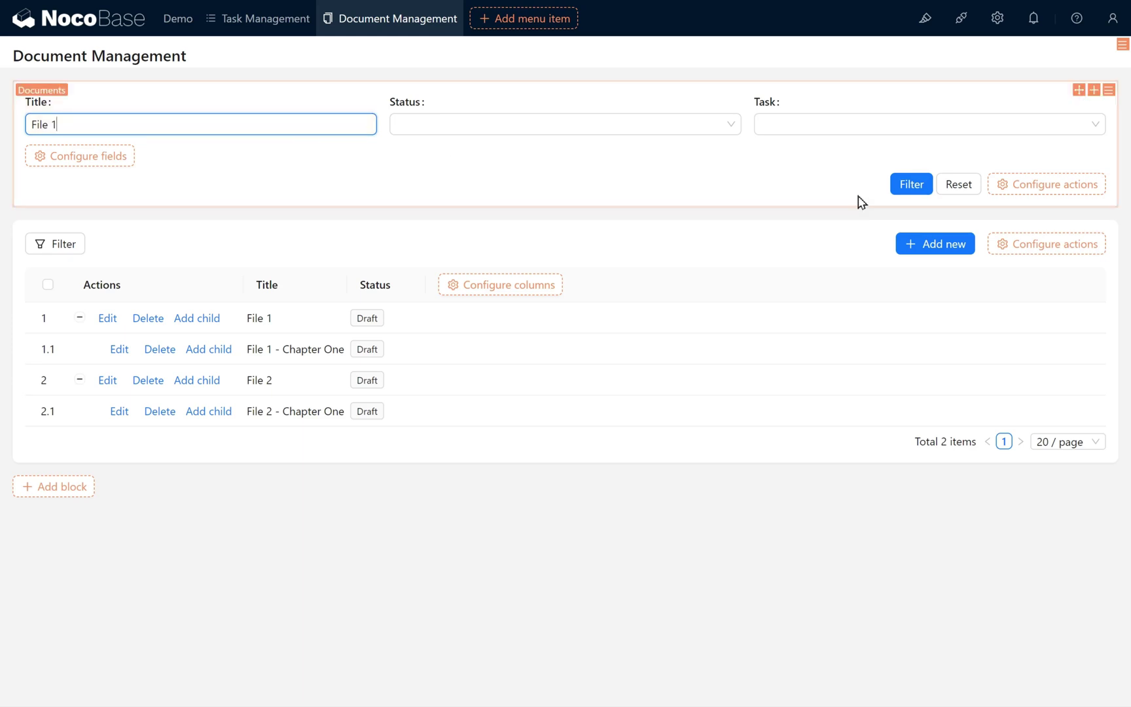
click(905, 194)
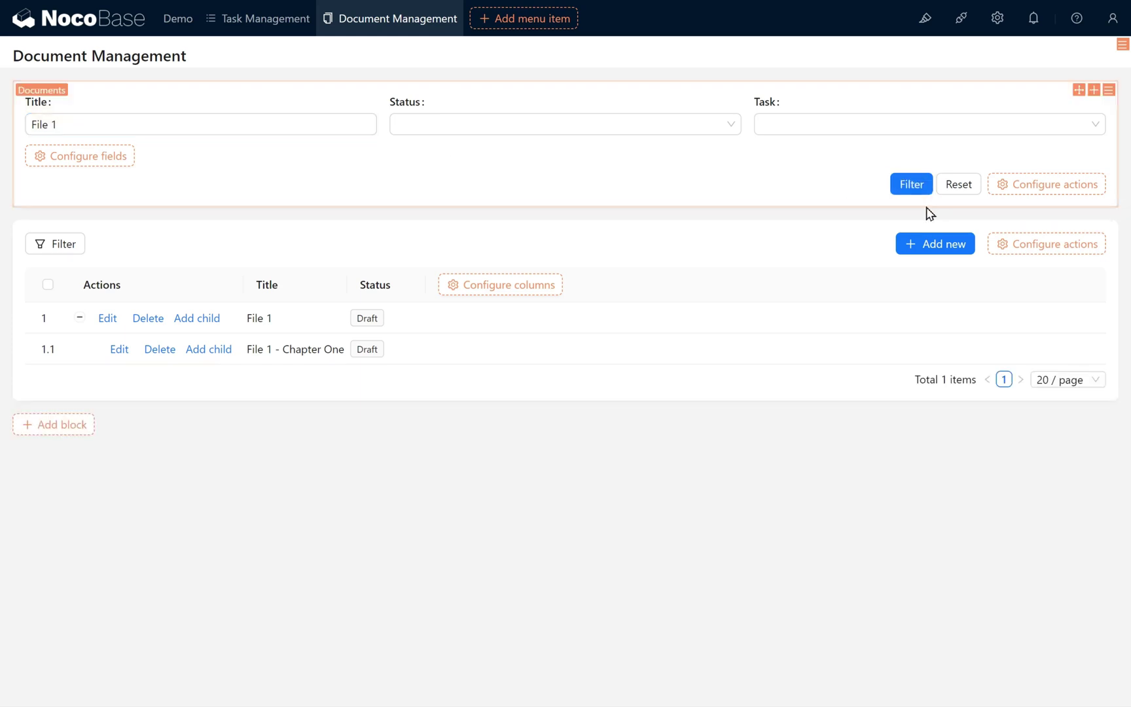
click(957, 196)
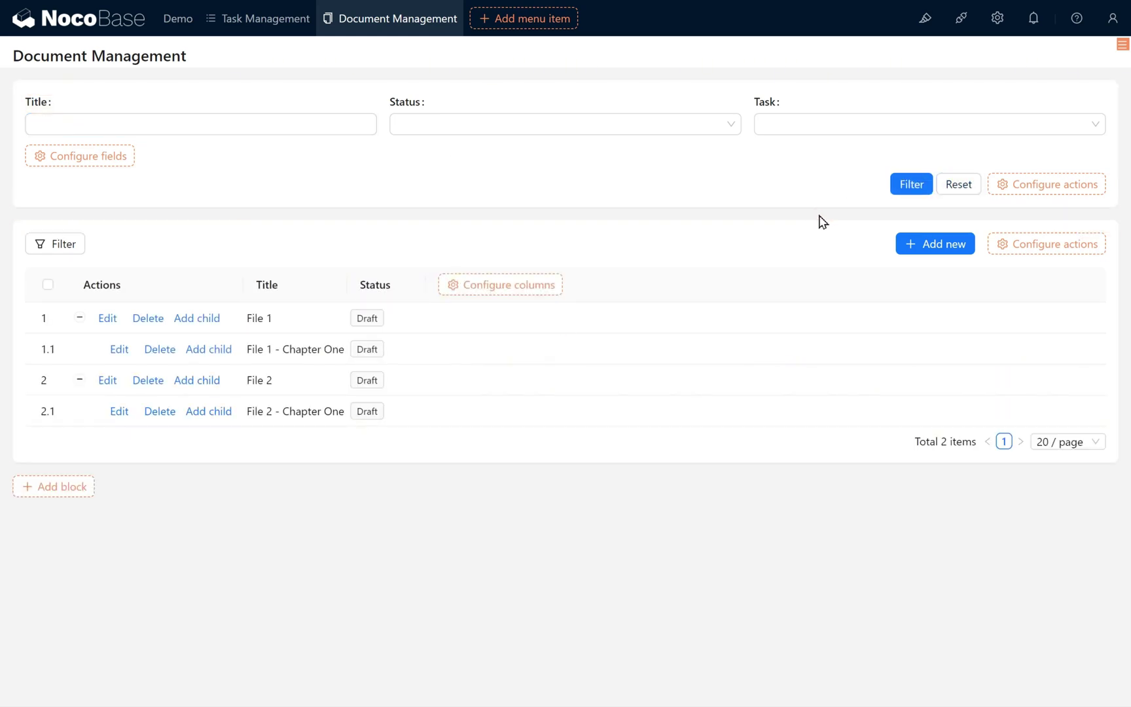